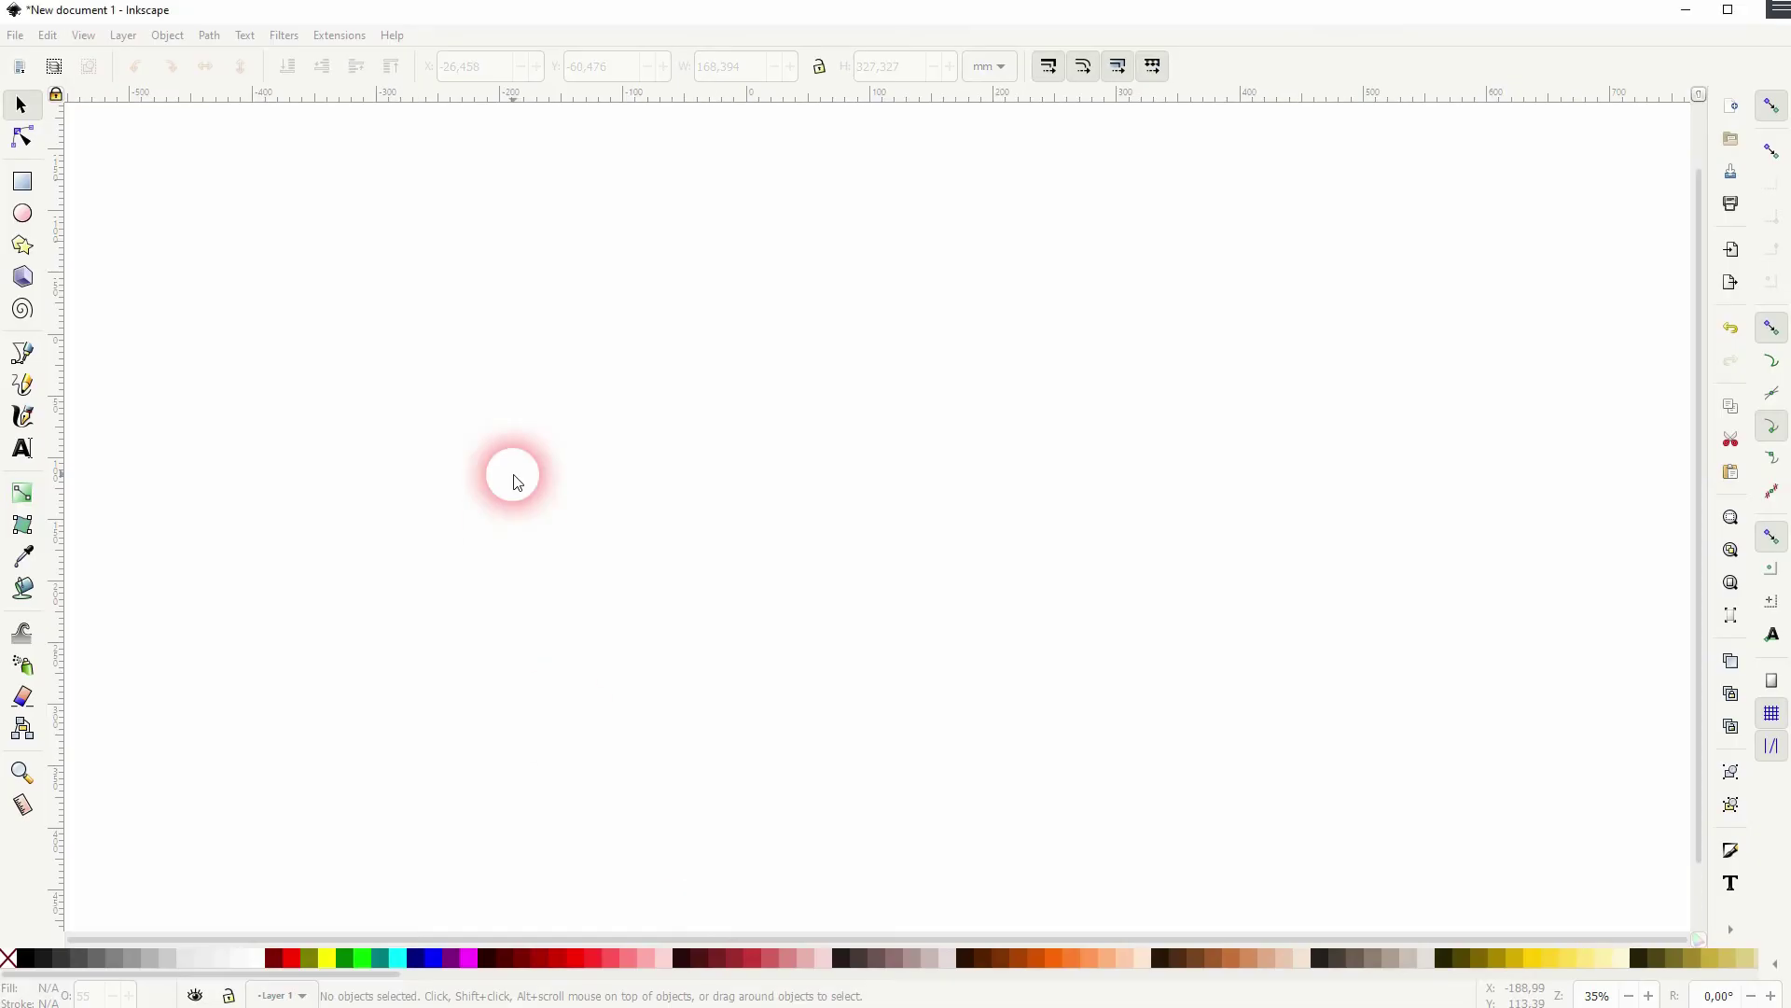
- Draw a circle with 105.833 mm radii on the page using the Ellipse tool
click(22, 213)
drag(507, 237, 810, 498)
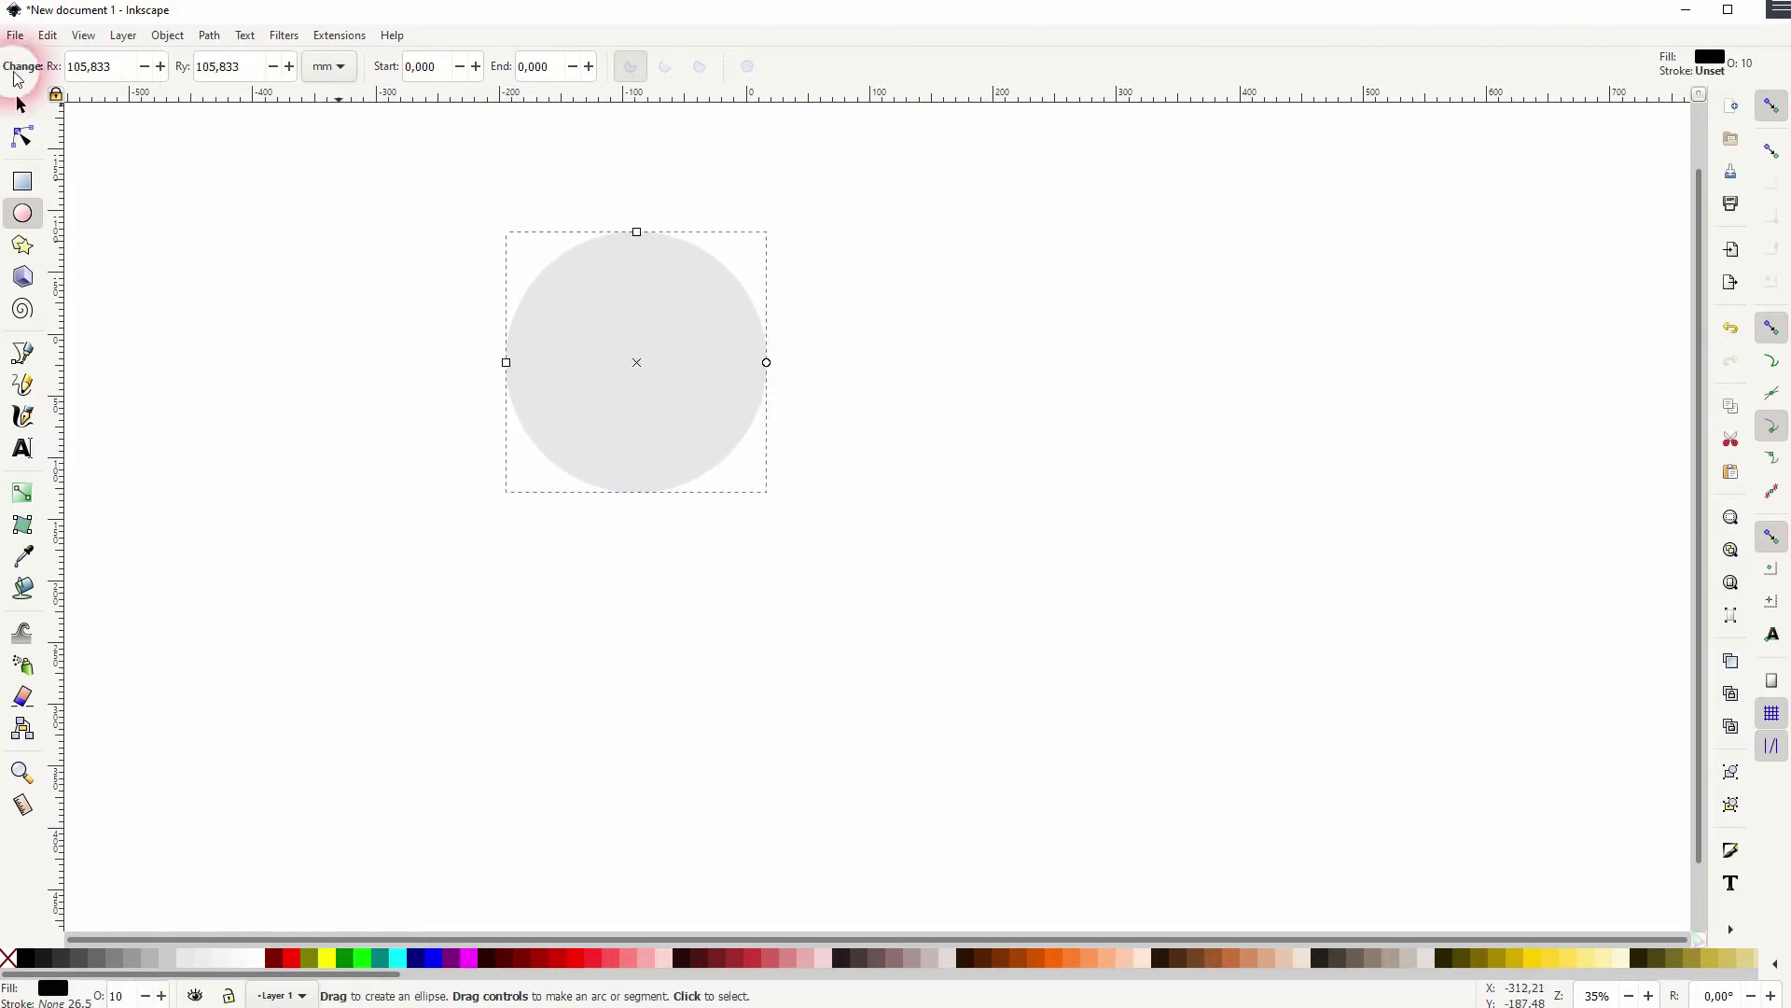
click(36, 1002)
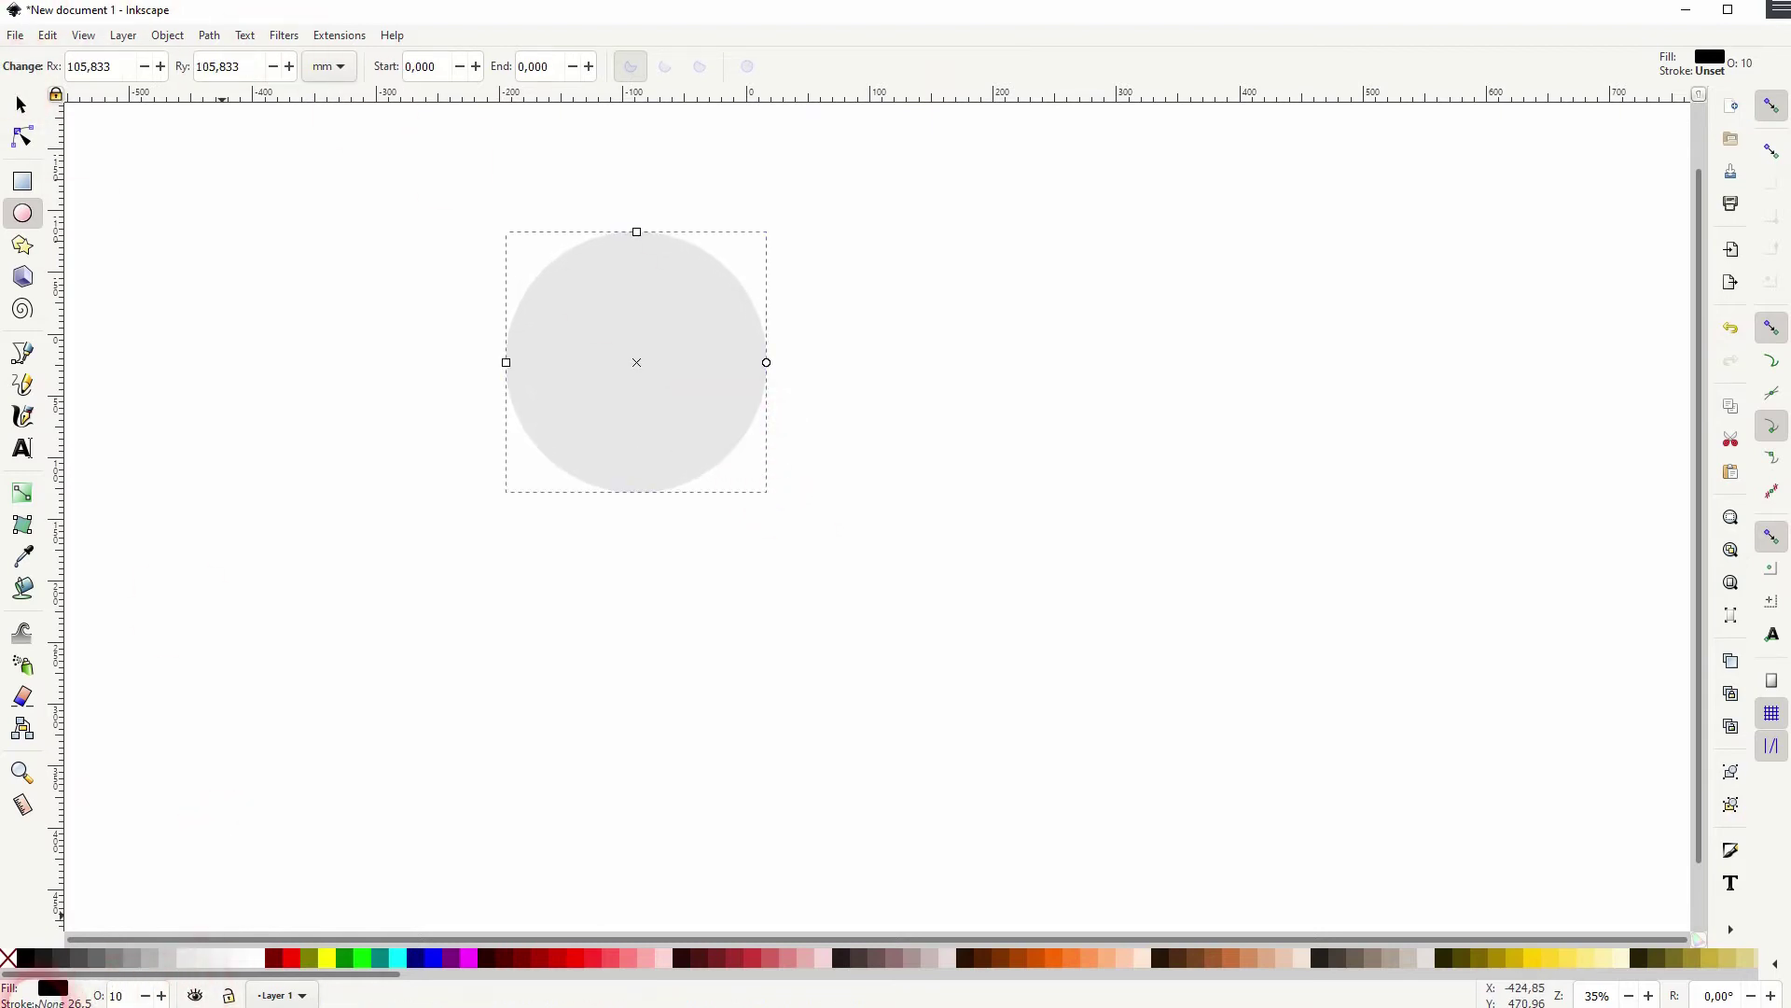
- Set the circle to 100% opacity with a maroon #800000 fill in Fill and Stroke
click(161, 38)
click(199, 72)
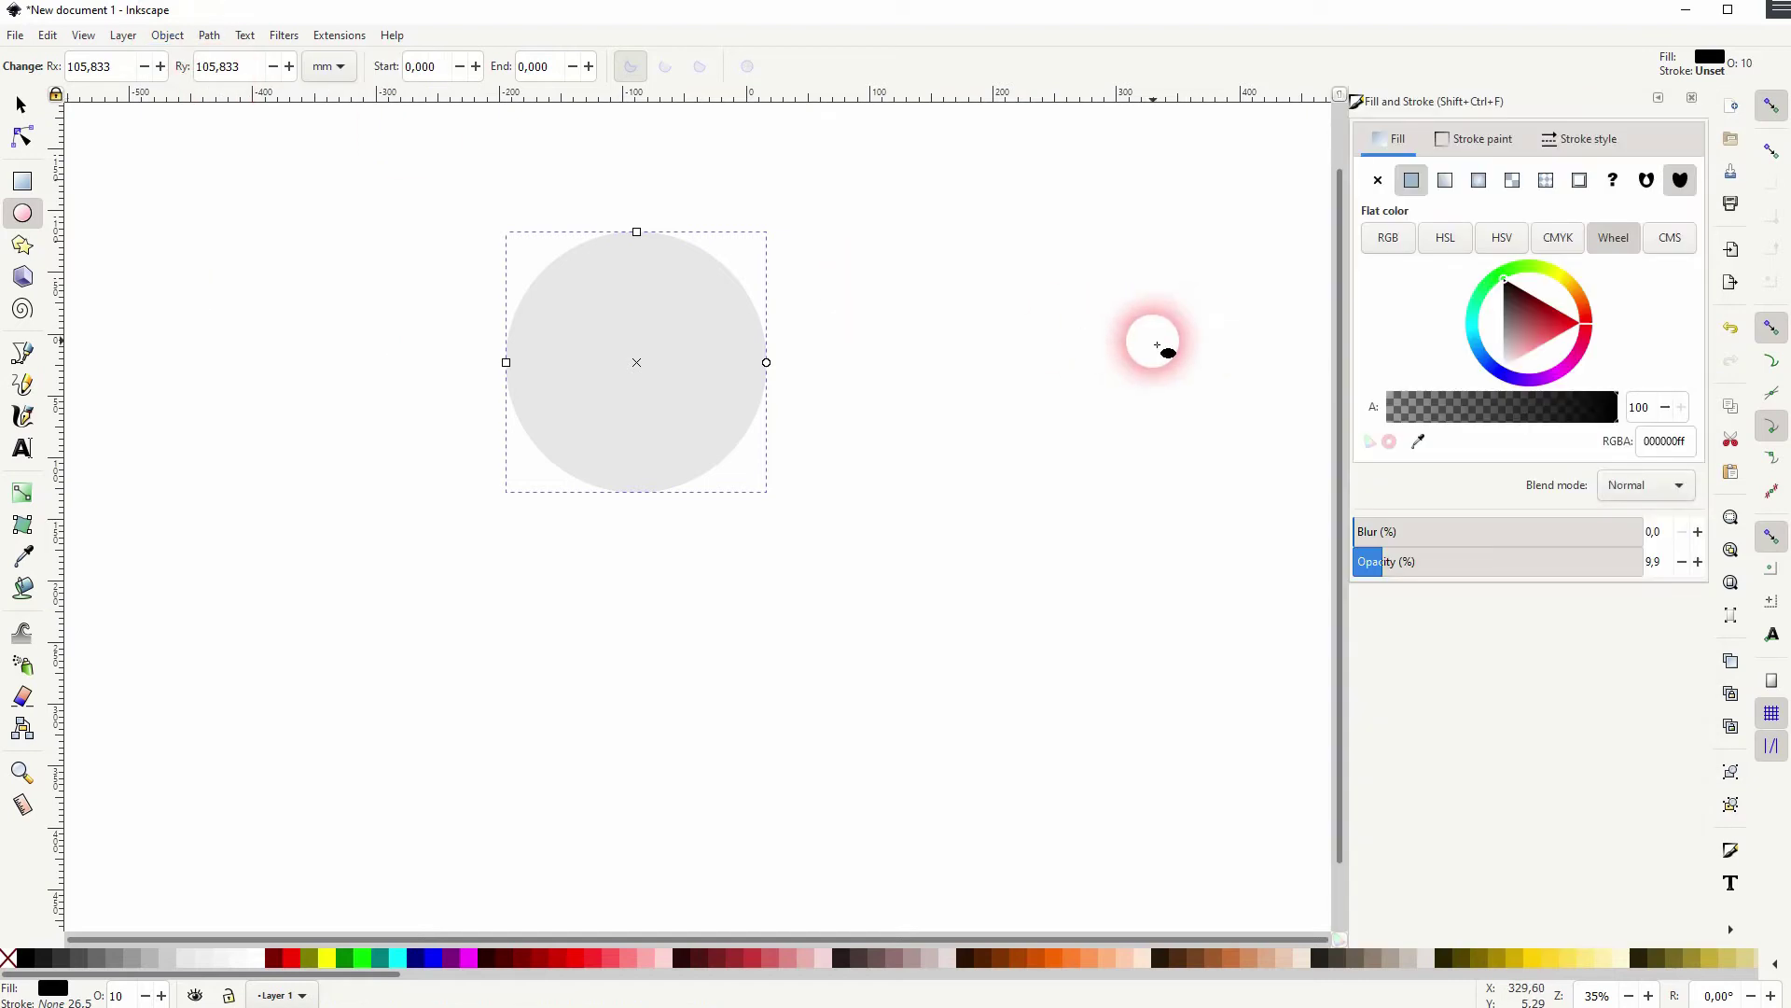
drag(1392, 561, 1737, 550)
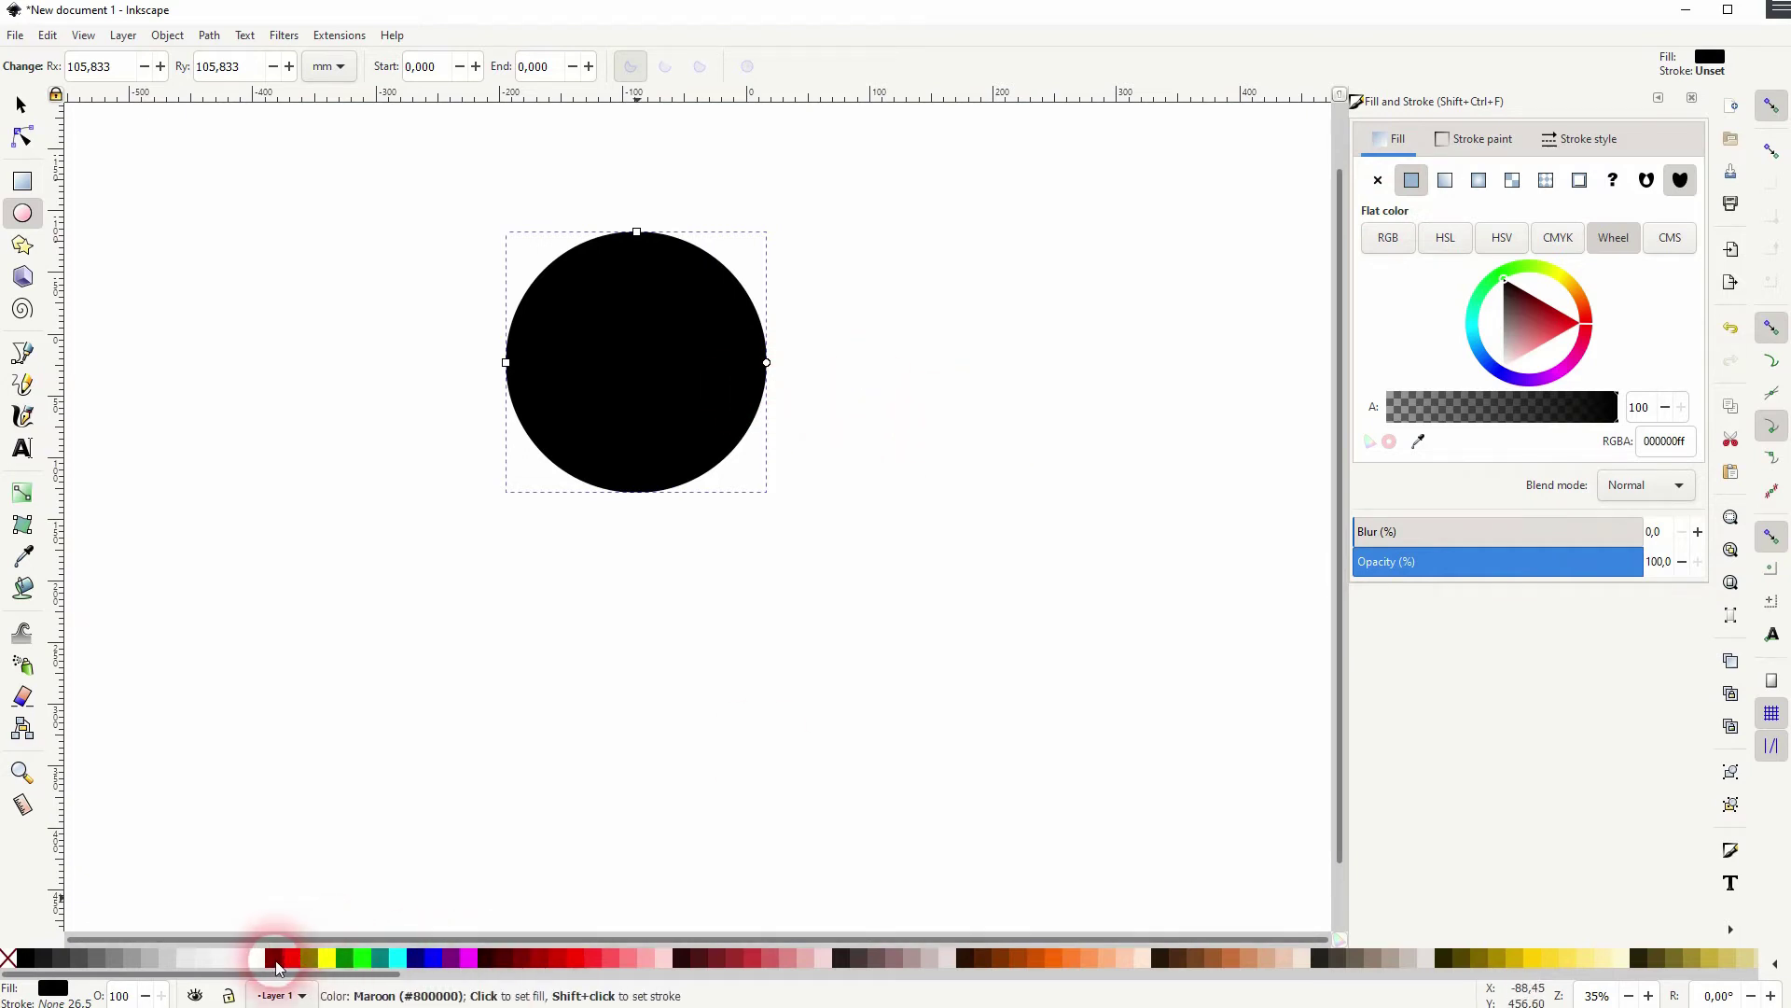
drag(276, 963, 656, 501)
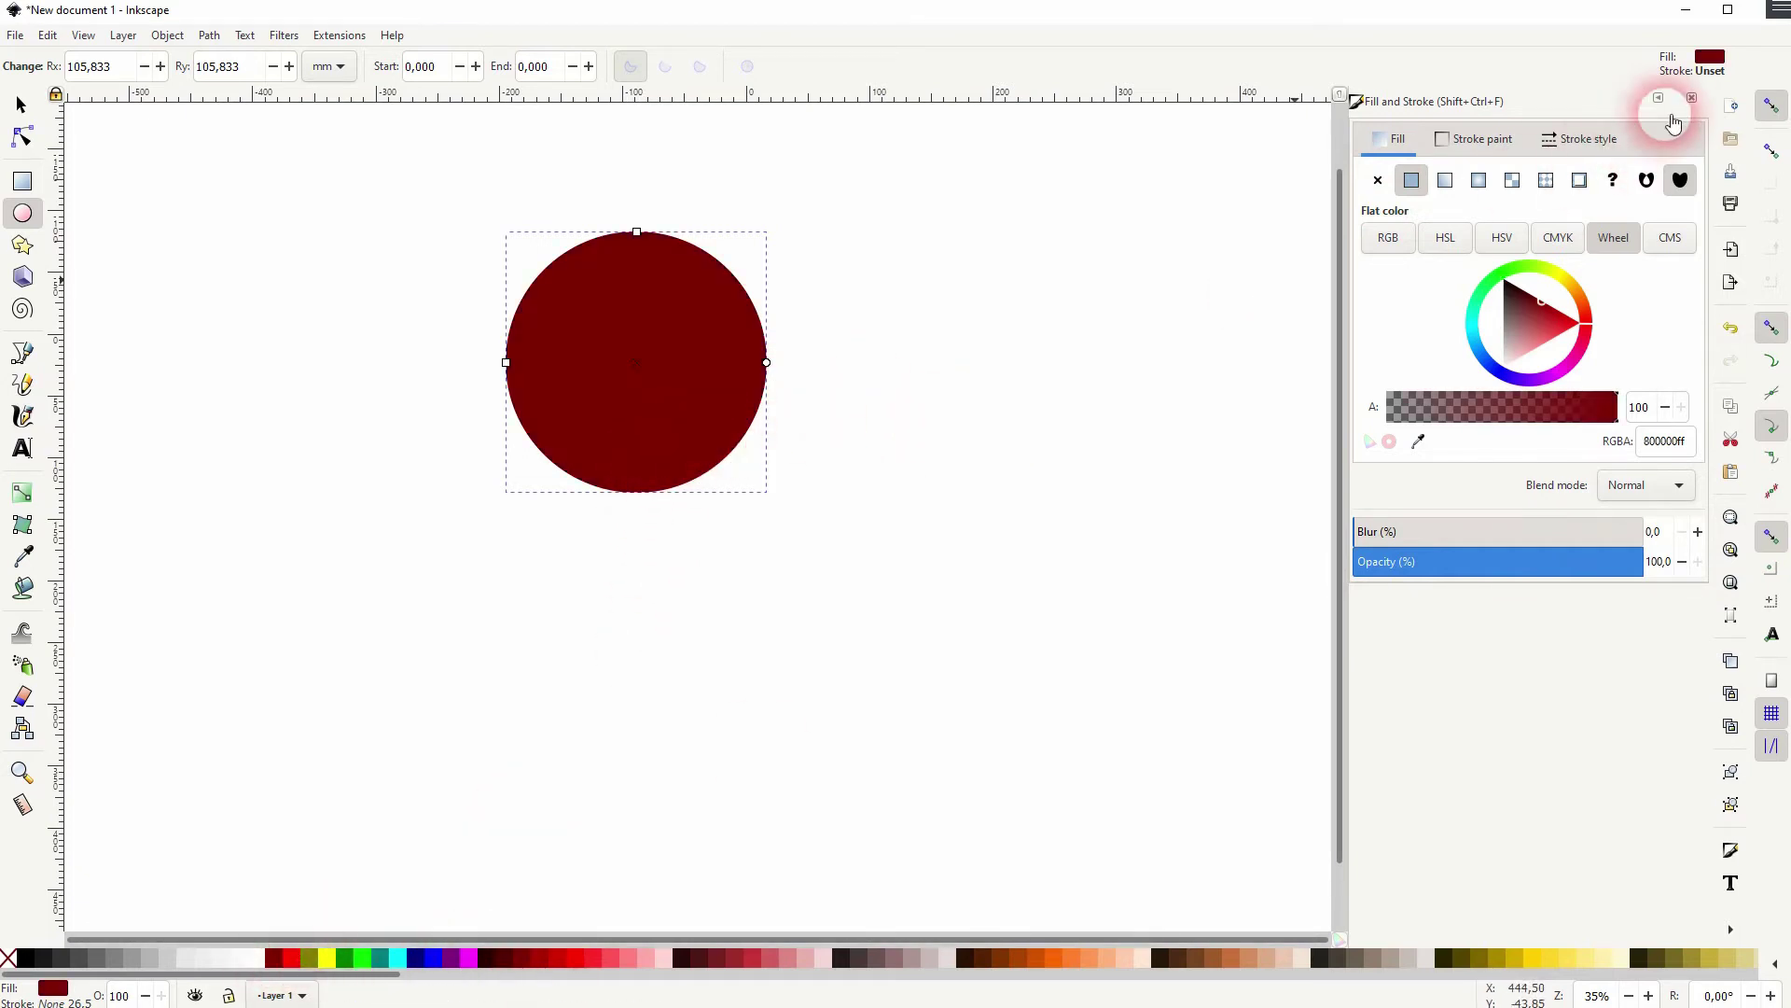
- Close the dialog and drag the circle nearer the middle of the page
click(1691, 97)
click(38, 116)
drag(549, 285, 845, 416)
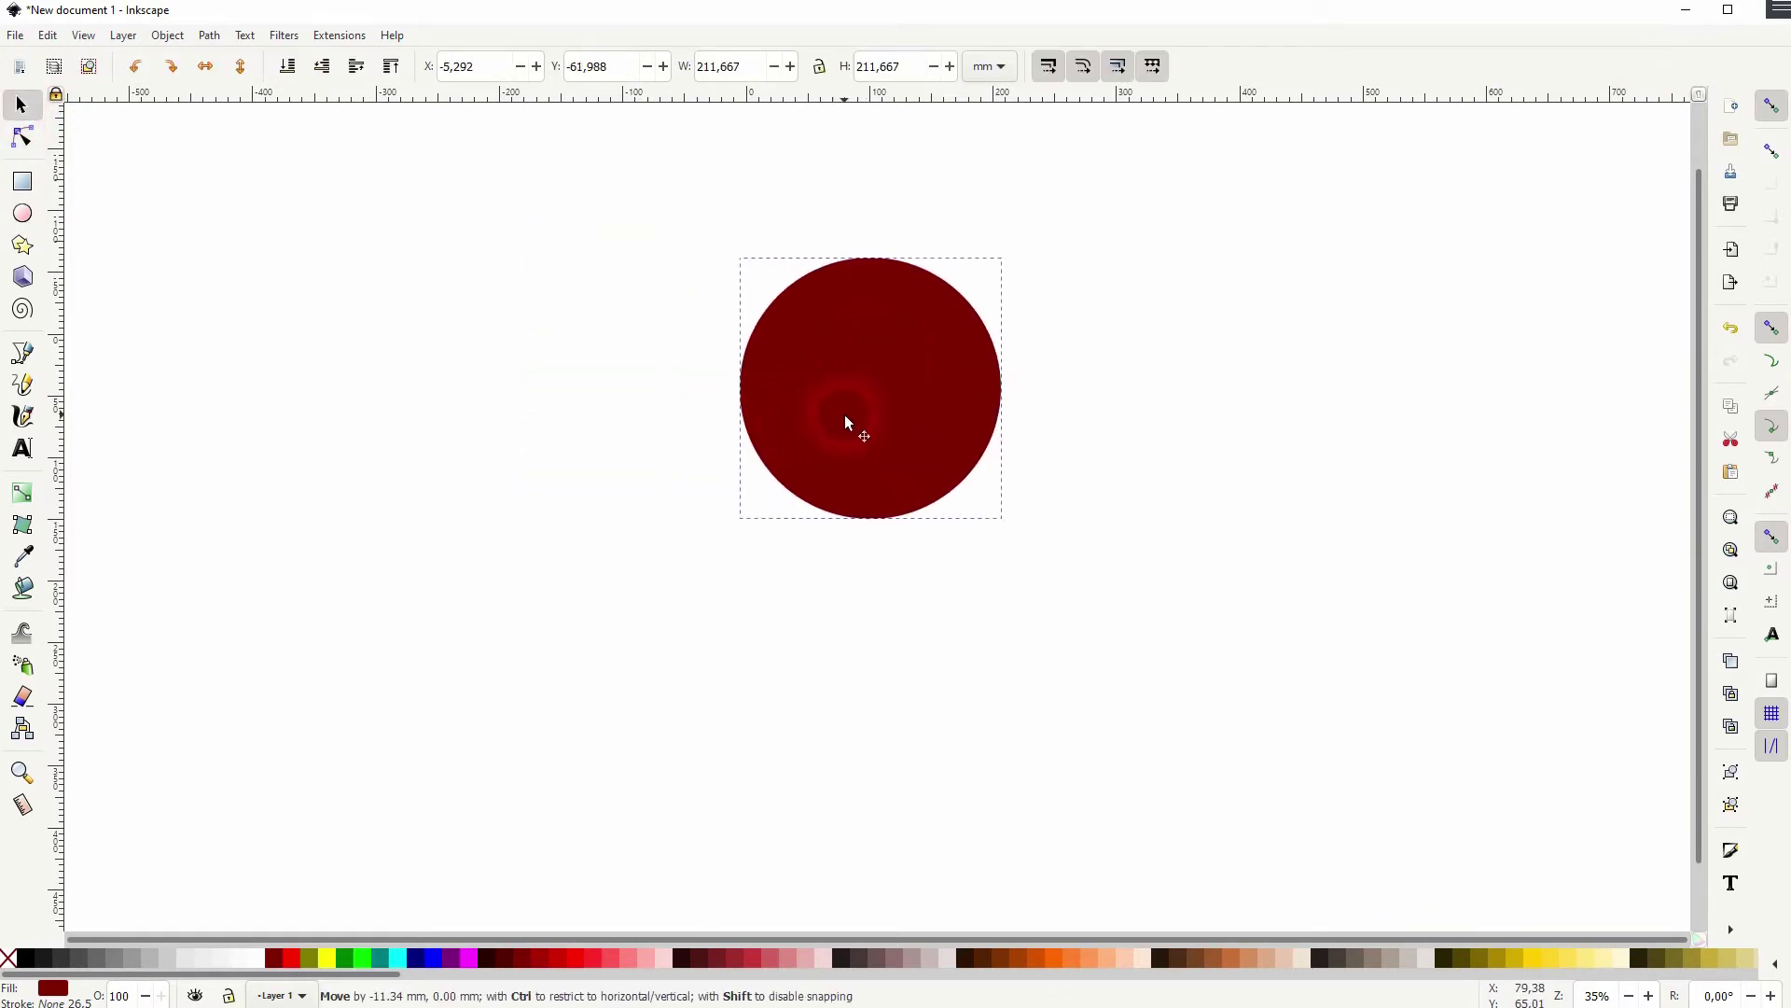
- Convert the circle into an editable path with Path > Object to Path
click(22, 137)
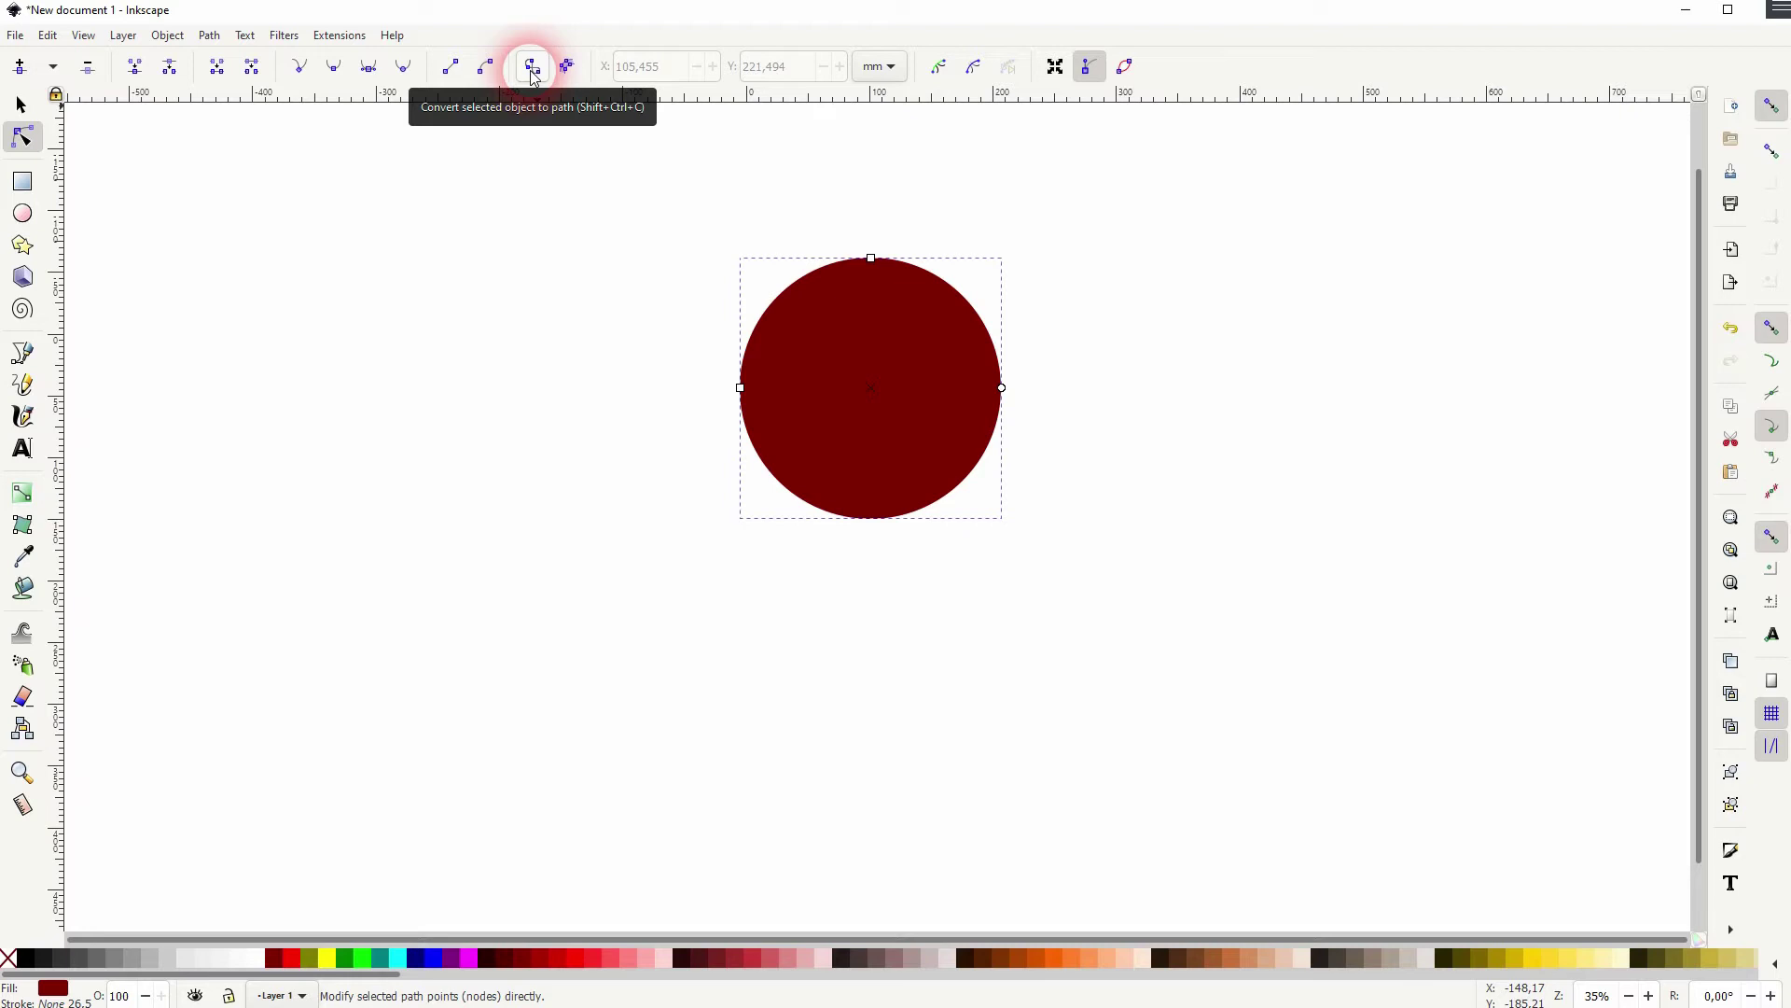
click(209, 36)
click(244, 58)
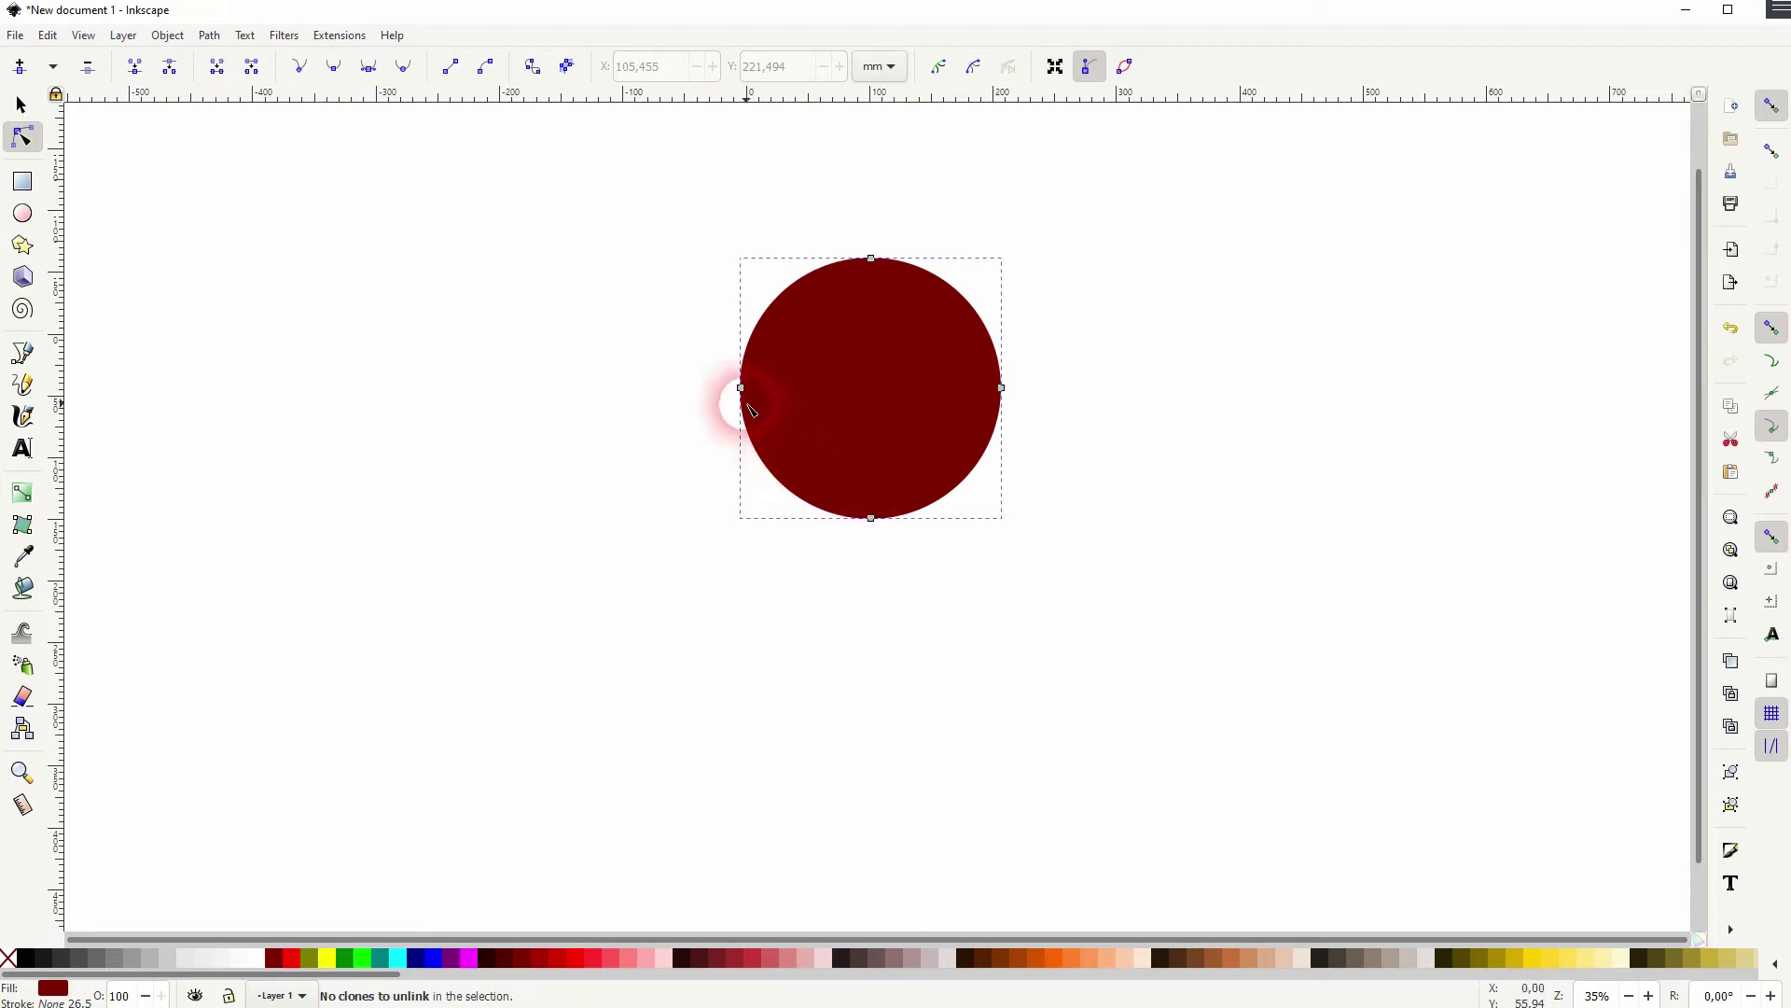
- Pull the bottom node down and make it a sharp corner to form the pin tip
click(877, 525)
drag(877, 524, 878, 735)
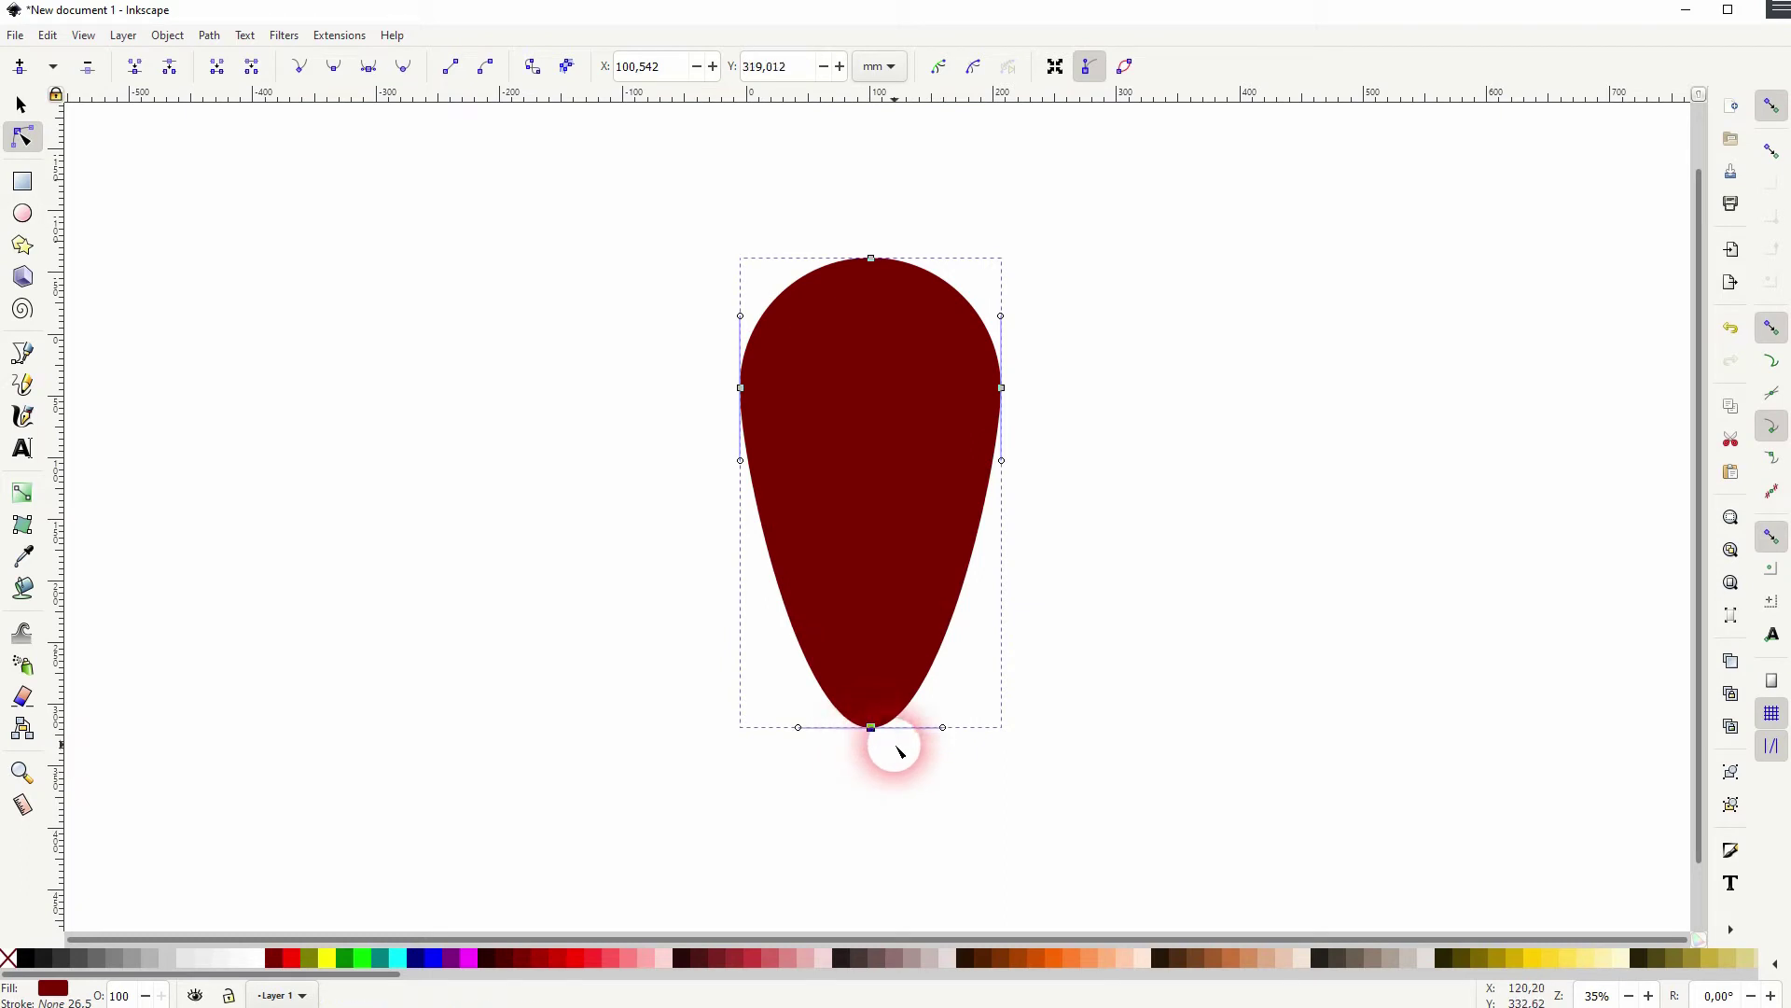
click(303, 66)
click(303, 65)
click(870, 726)
click(984, 455)
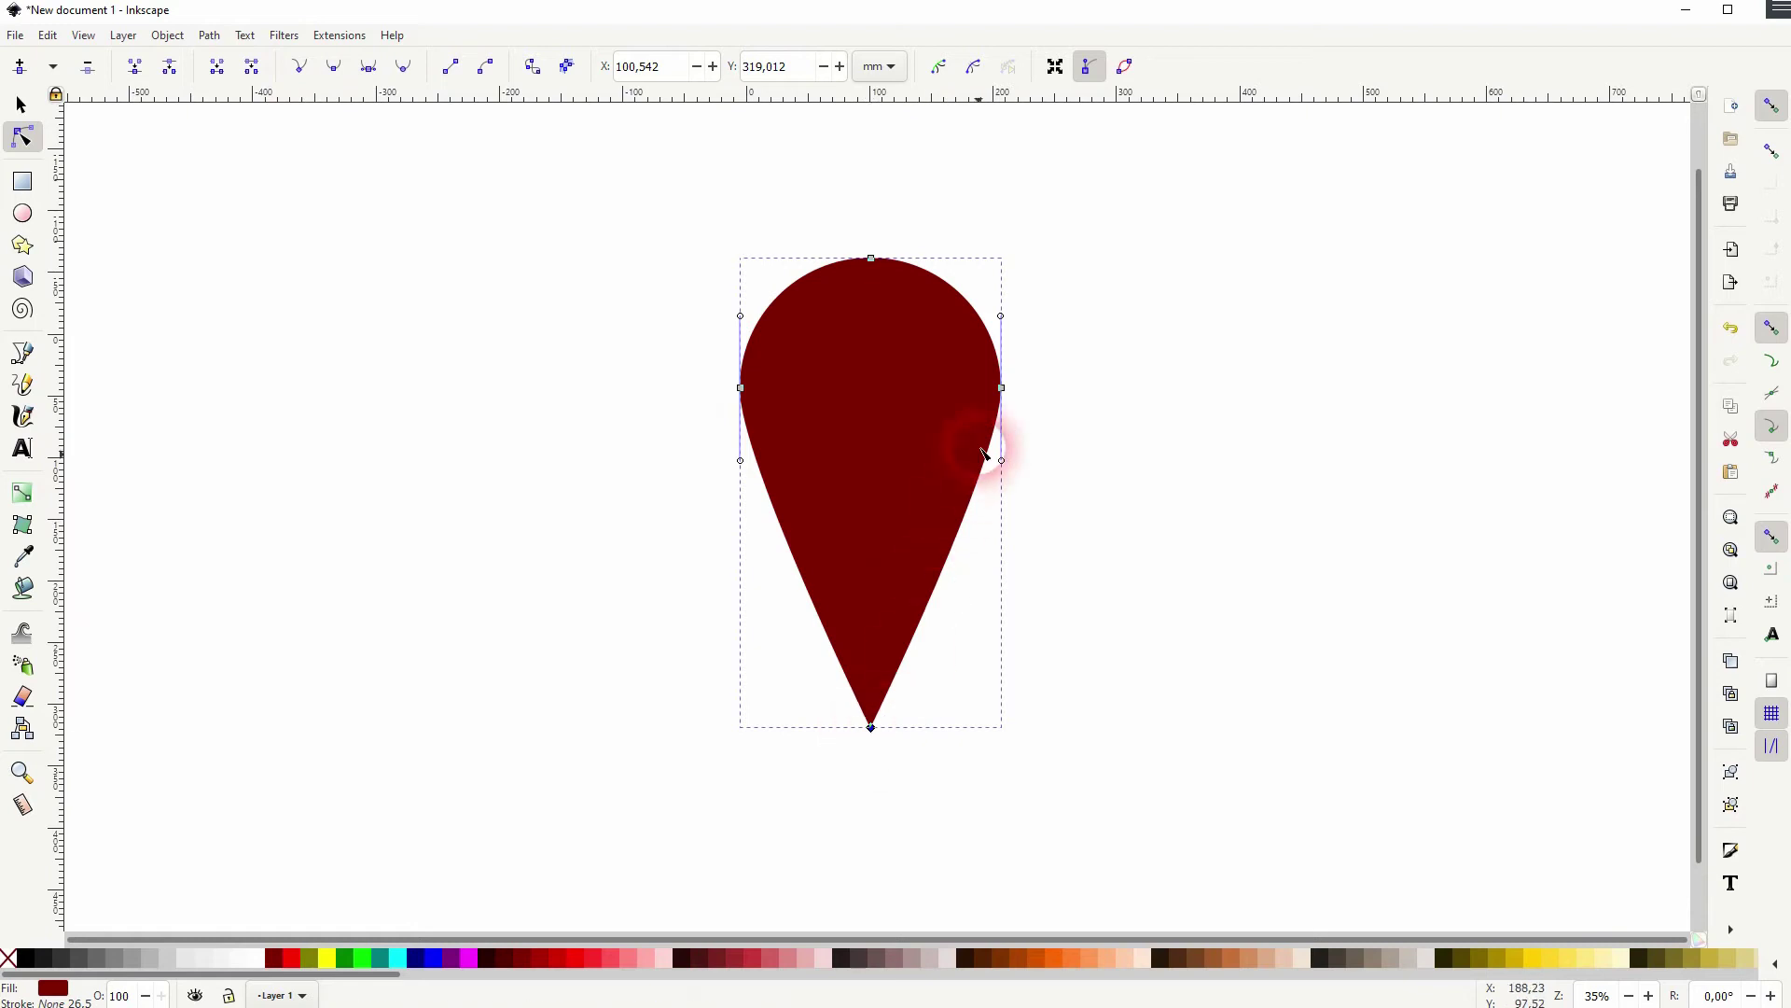
click(1011, 400)
click(913, 518)
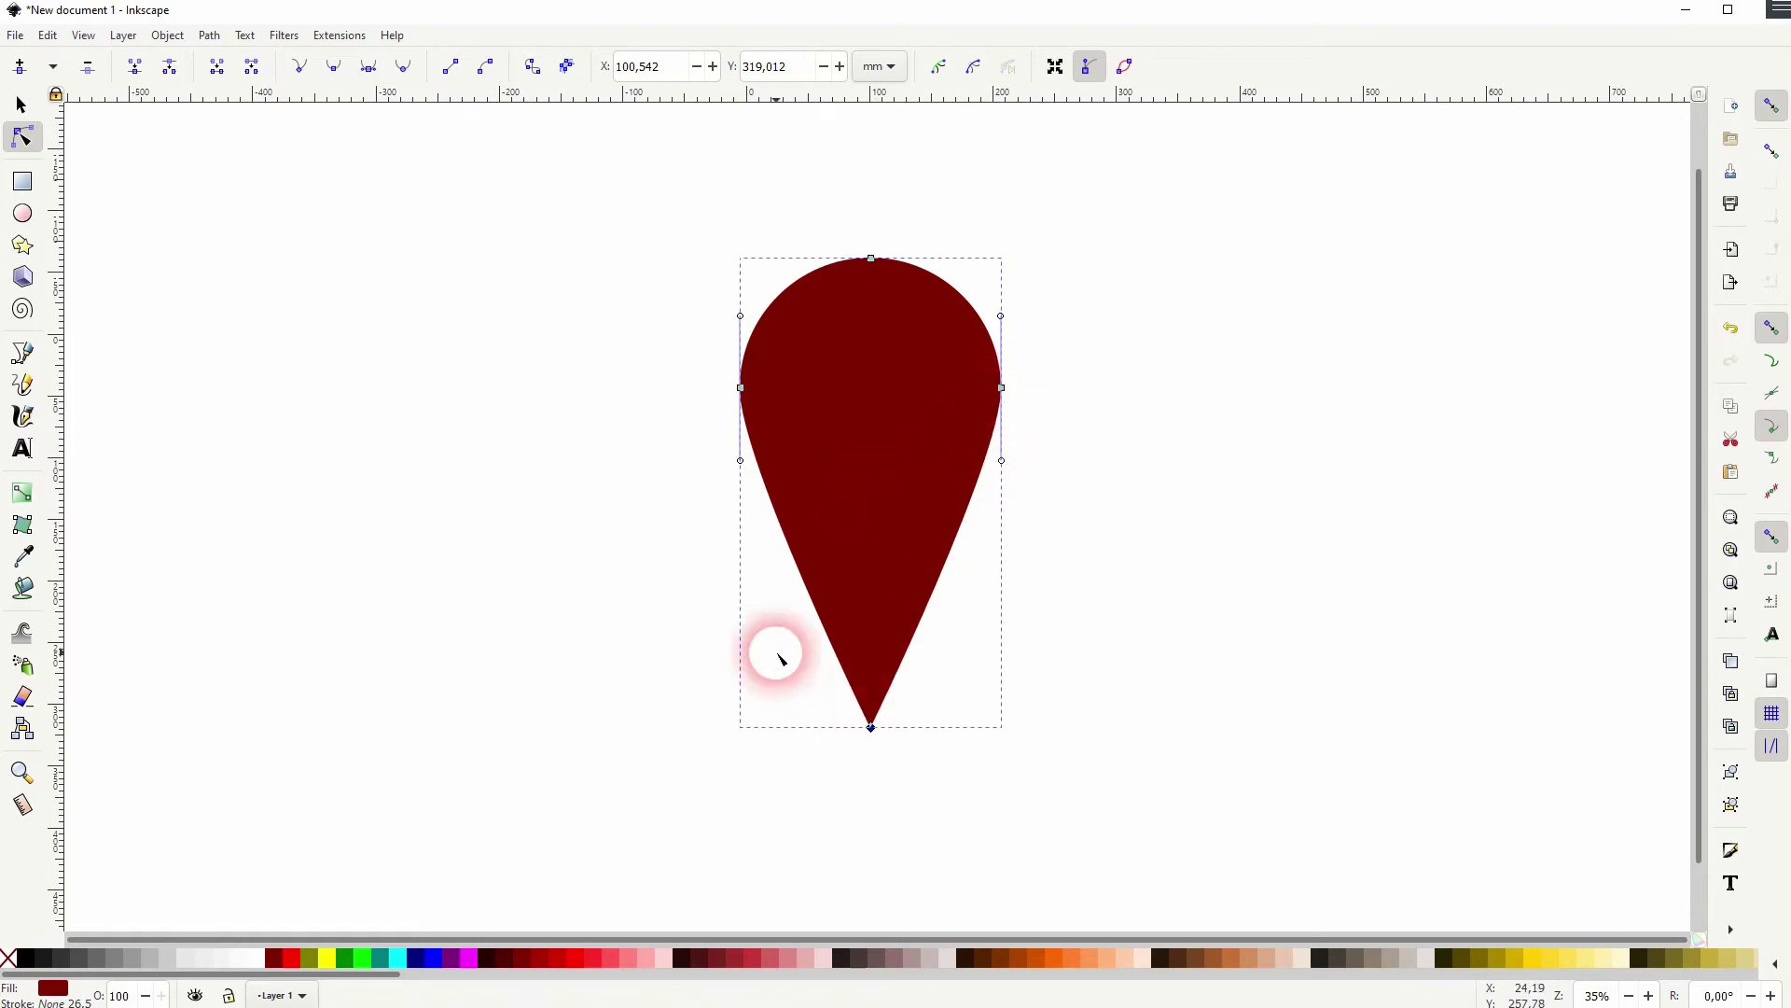
- Scale the pin down to 209.399 × 365.757 mm, slightly narrower and shorter
click(24, 102)
click(351, 340)
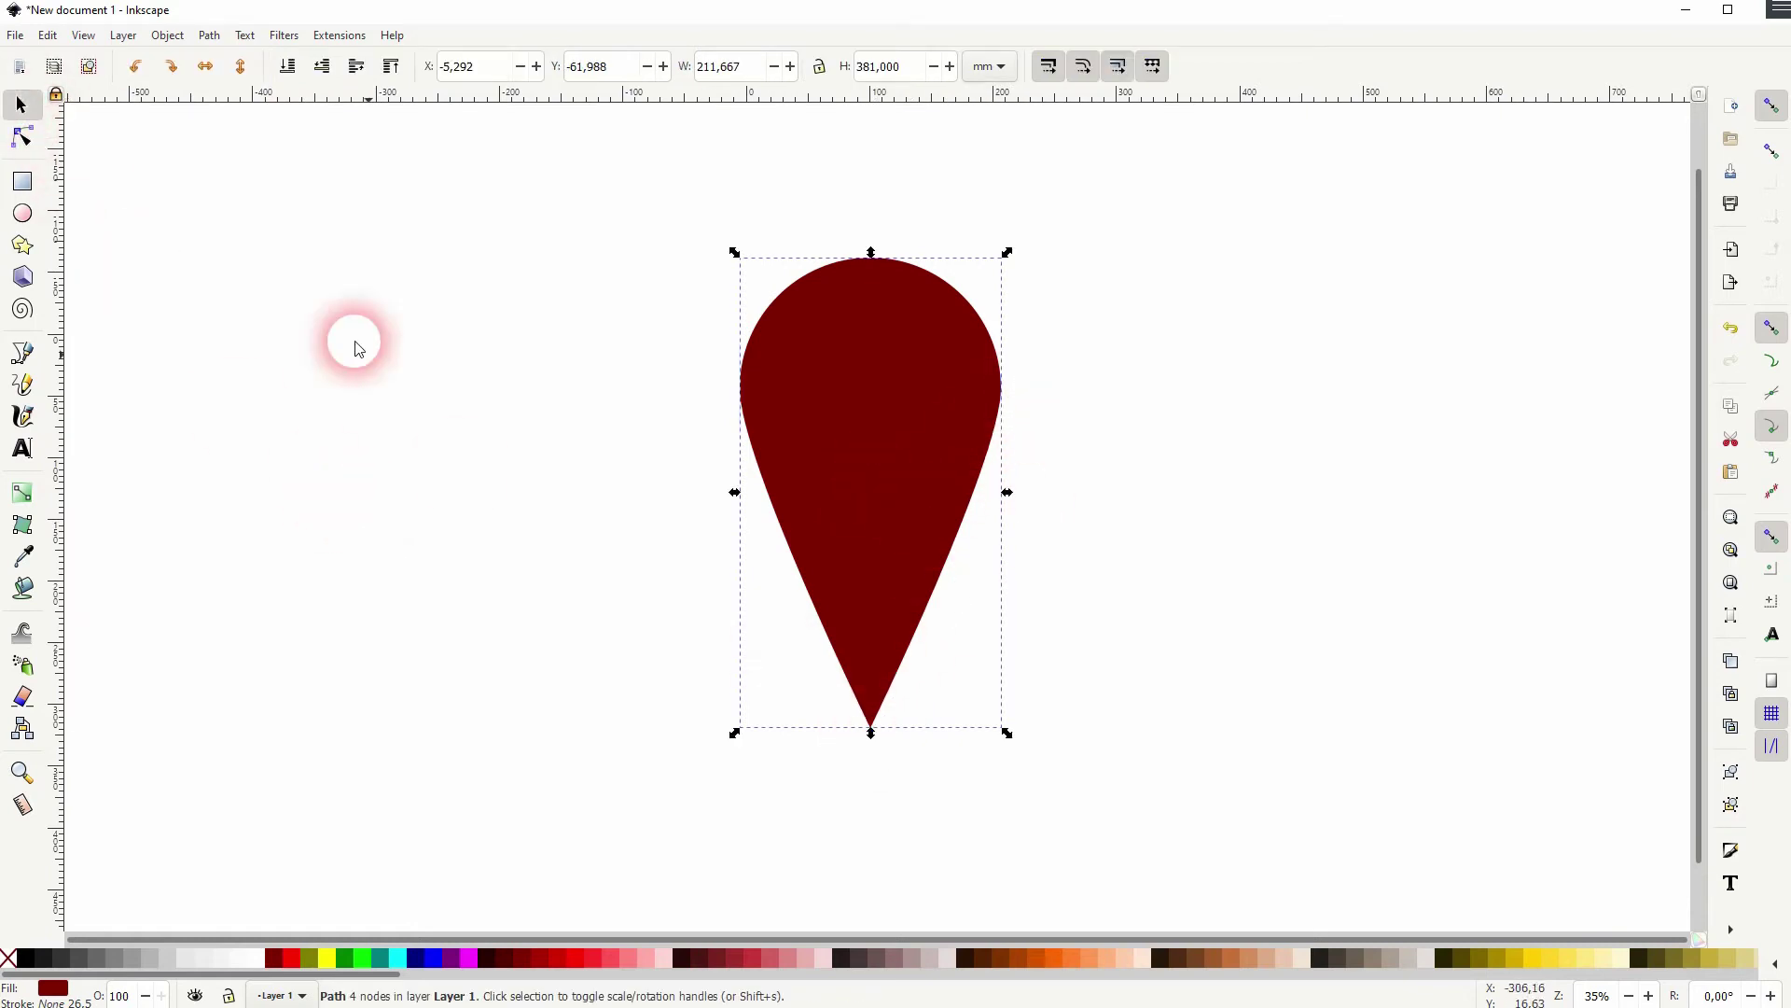
click(771, 540)
click(916, 452)
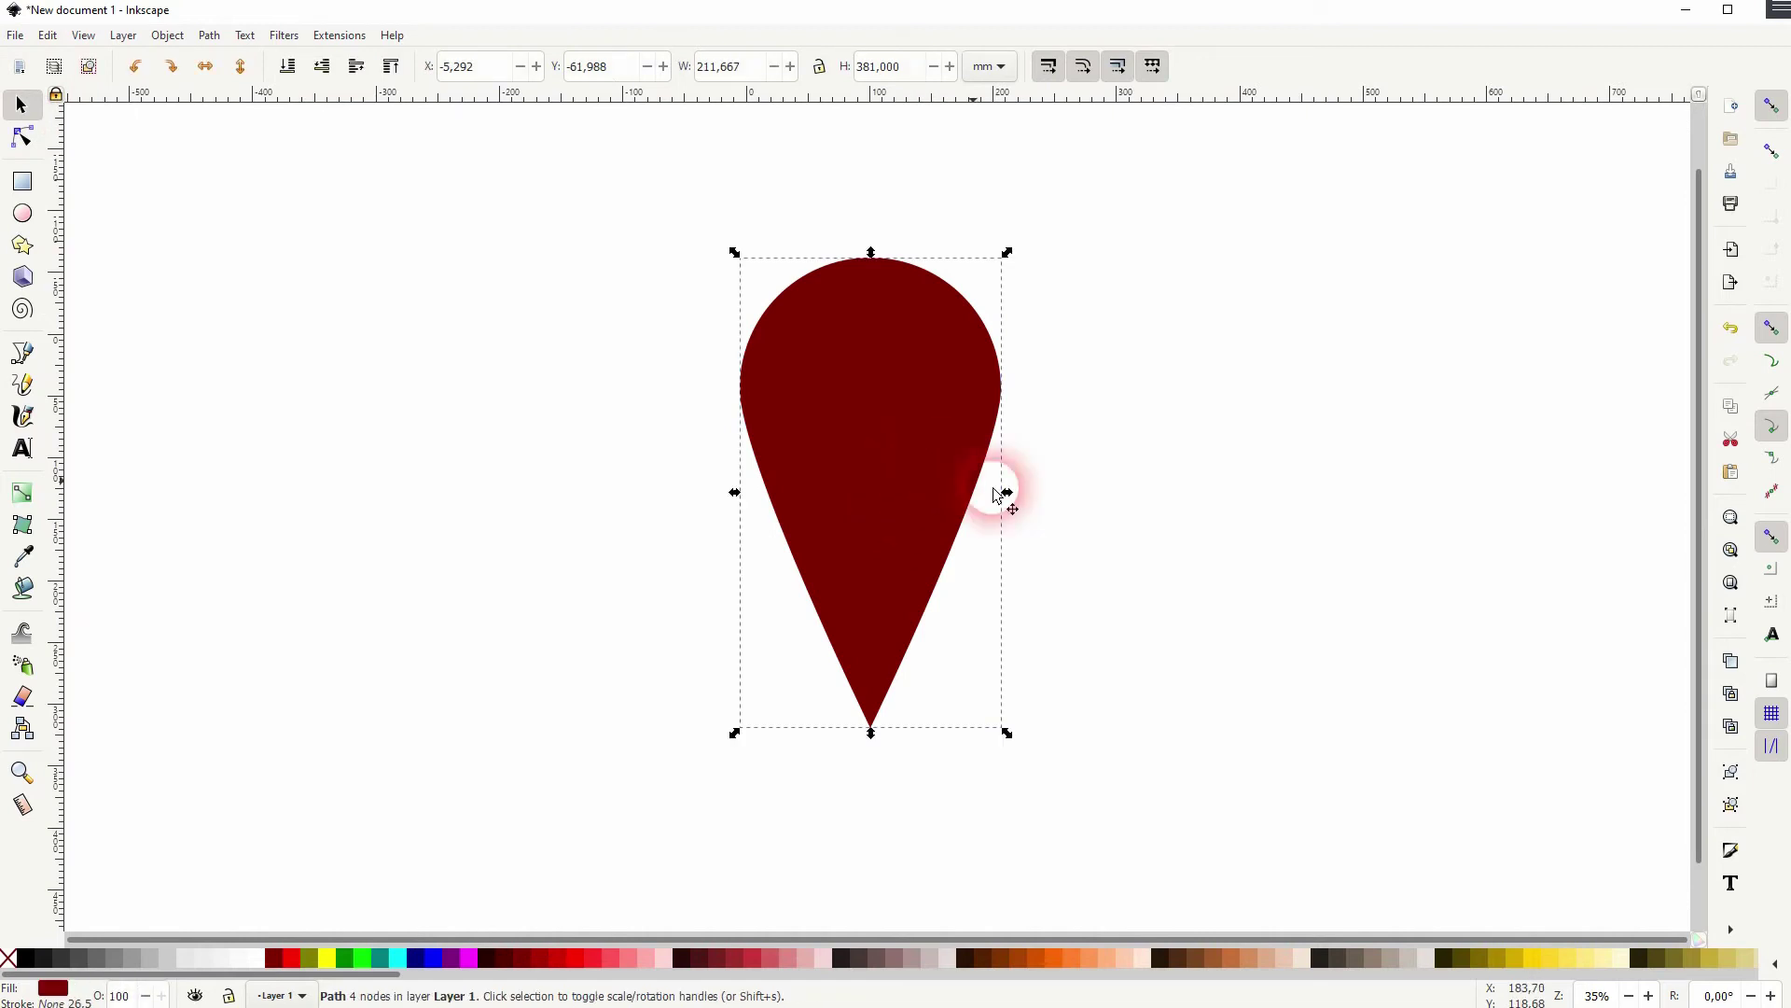
mouse_move(1006, 492)
mouse_down()
mouse_move(948, 492)
mouse_move(1023, 494)
mouse_move(1000, 492)
mouse_up()
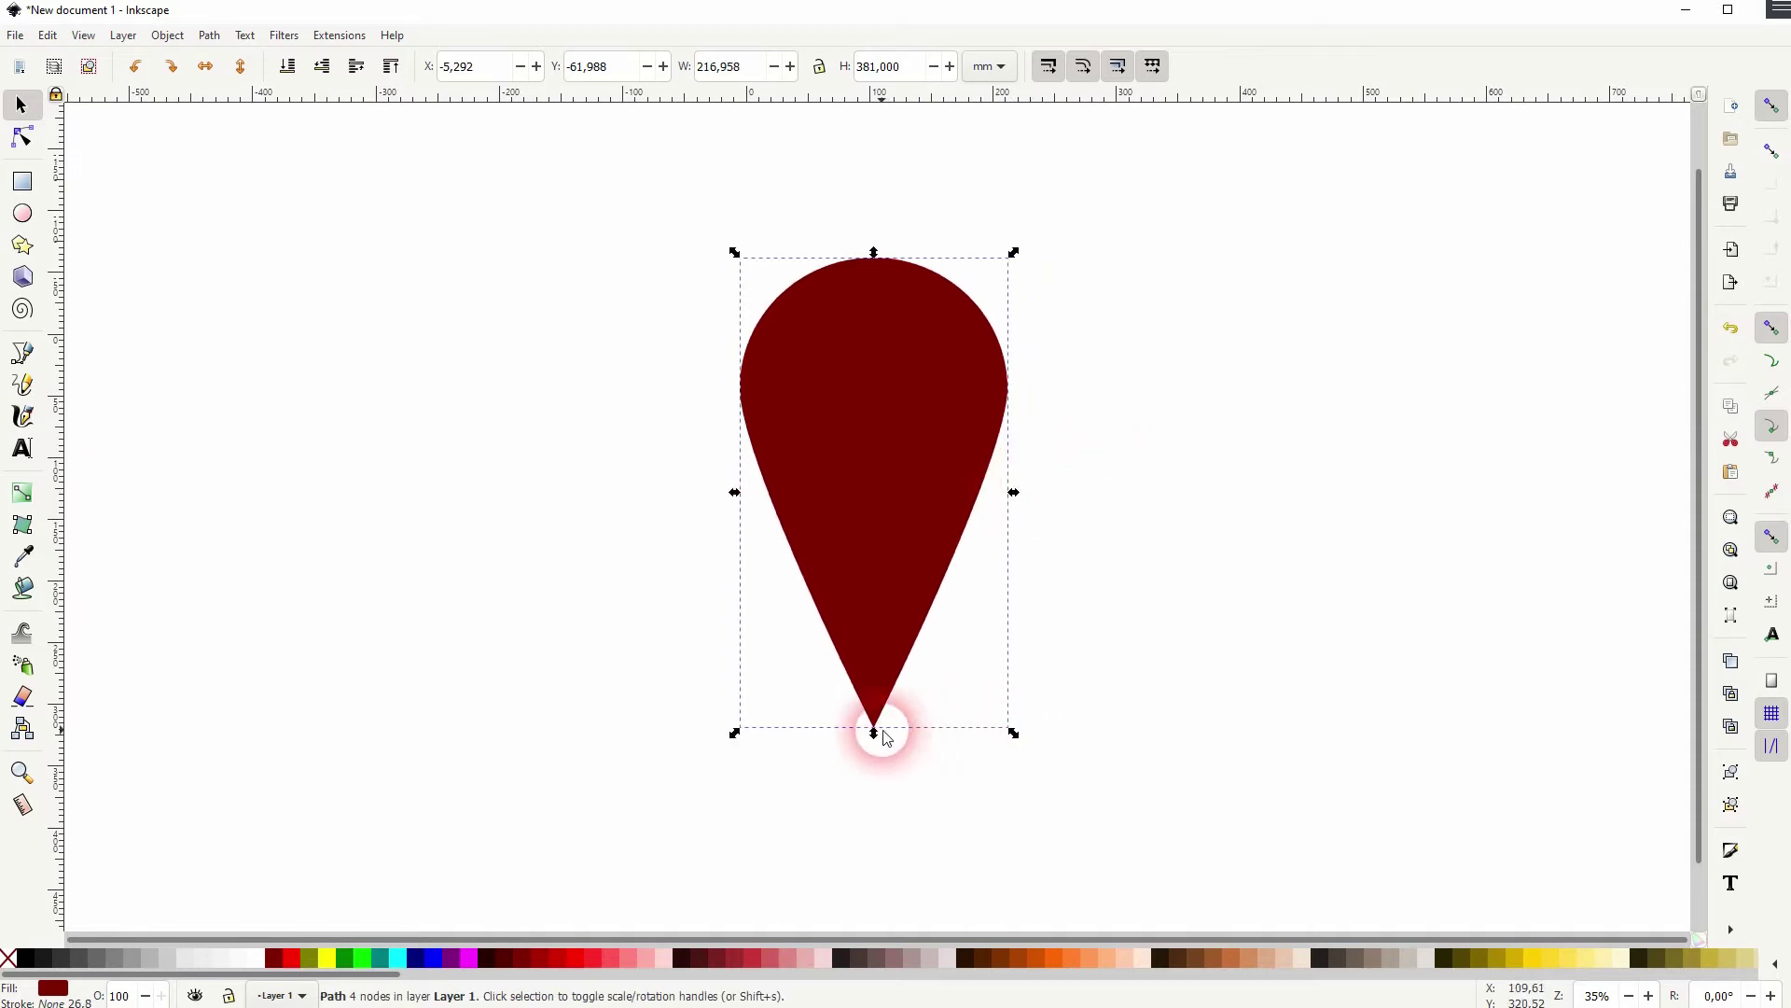
drag(875, 732, 882, 702)
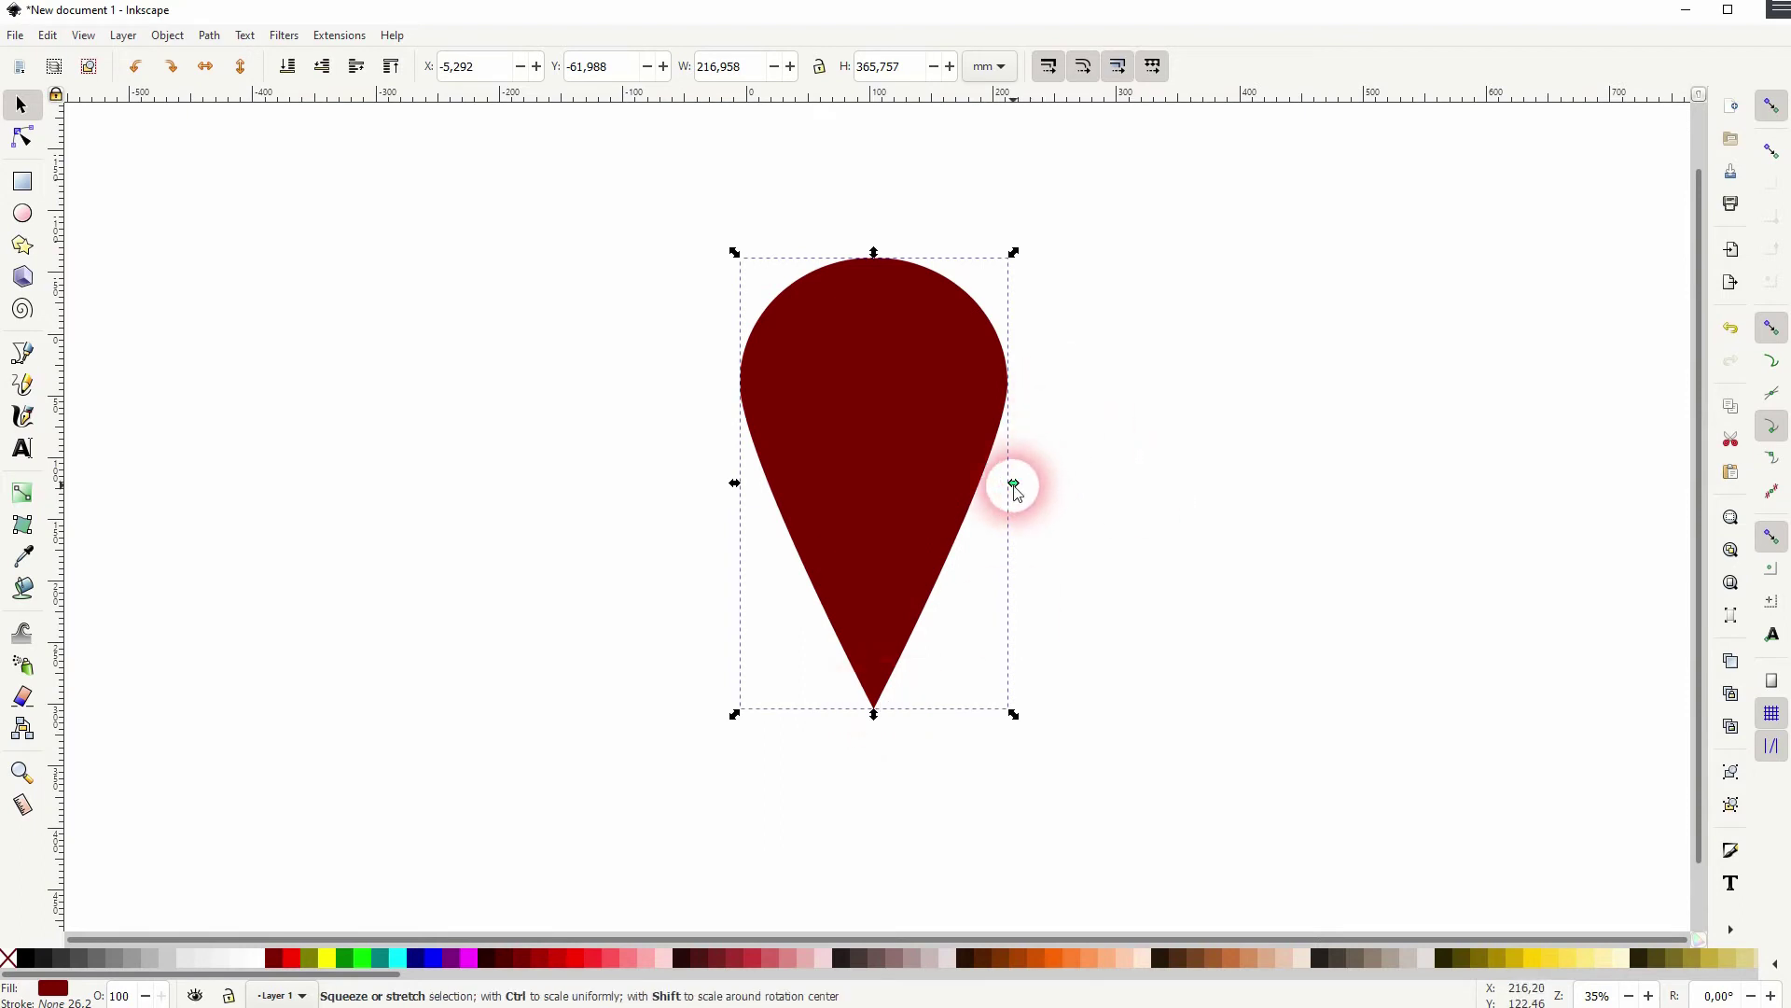
drag(1011, 484, 1002, 484)
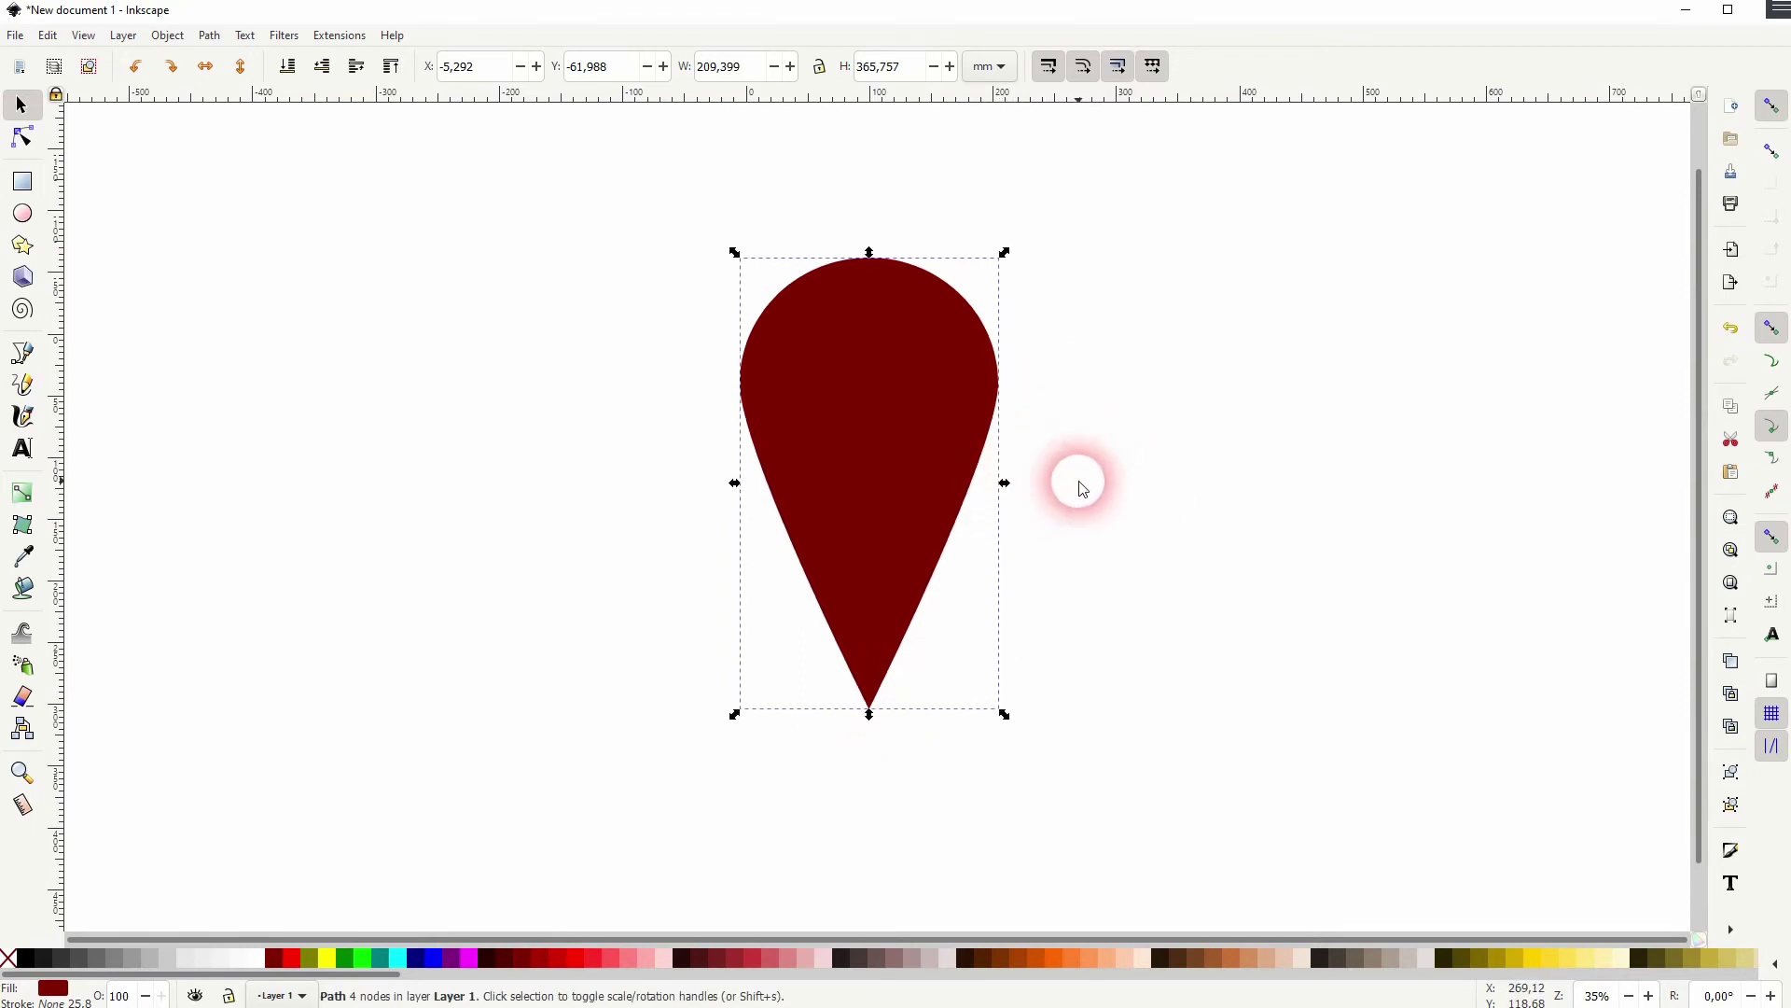
click(1079, 487)
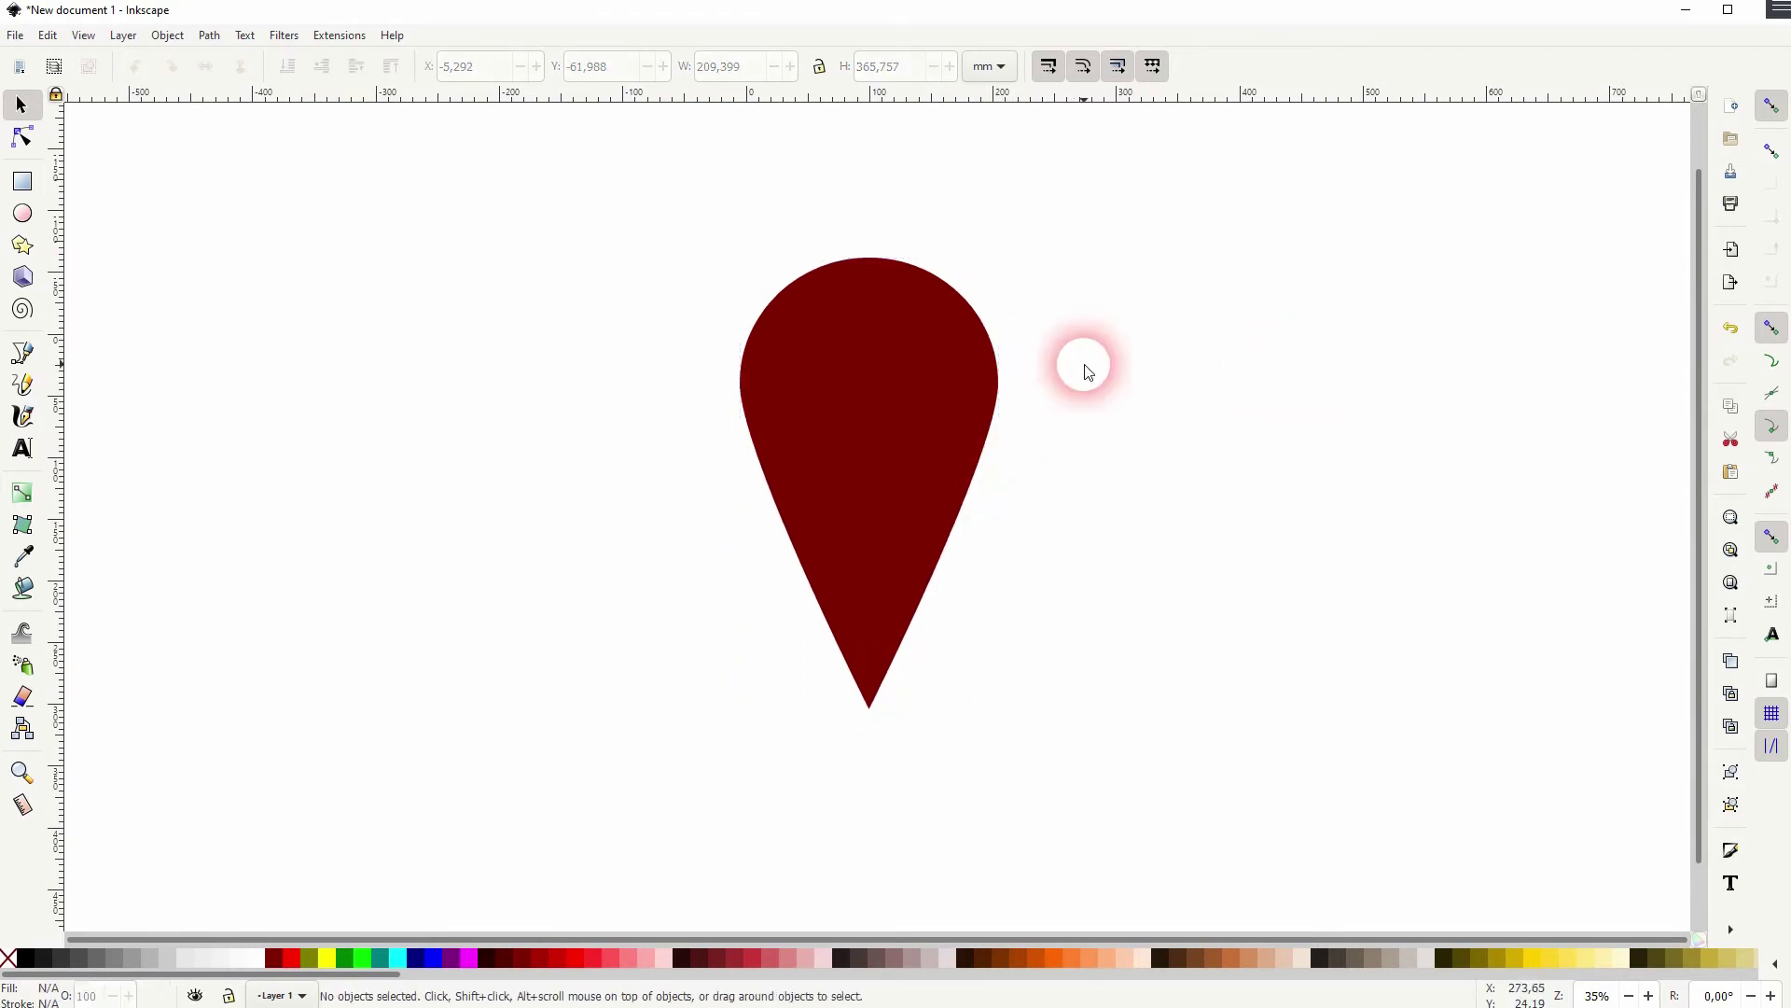
- Draw a smaller circle beside the pin and fill it black
click(22, 212)
drag(373, 273, 488, 398)
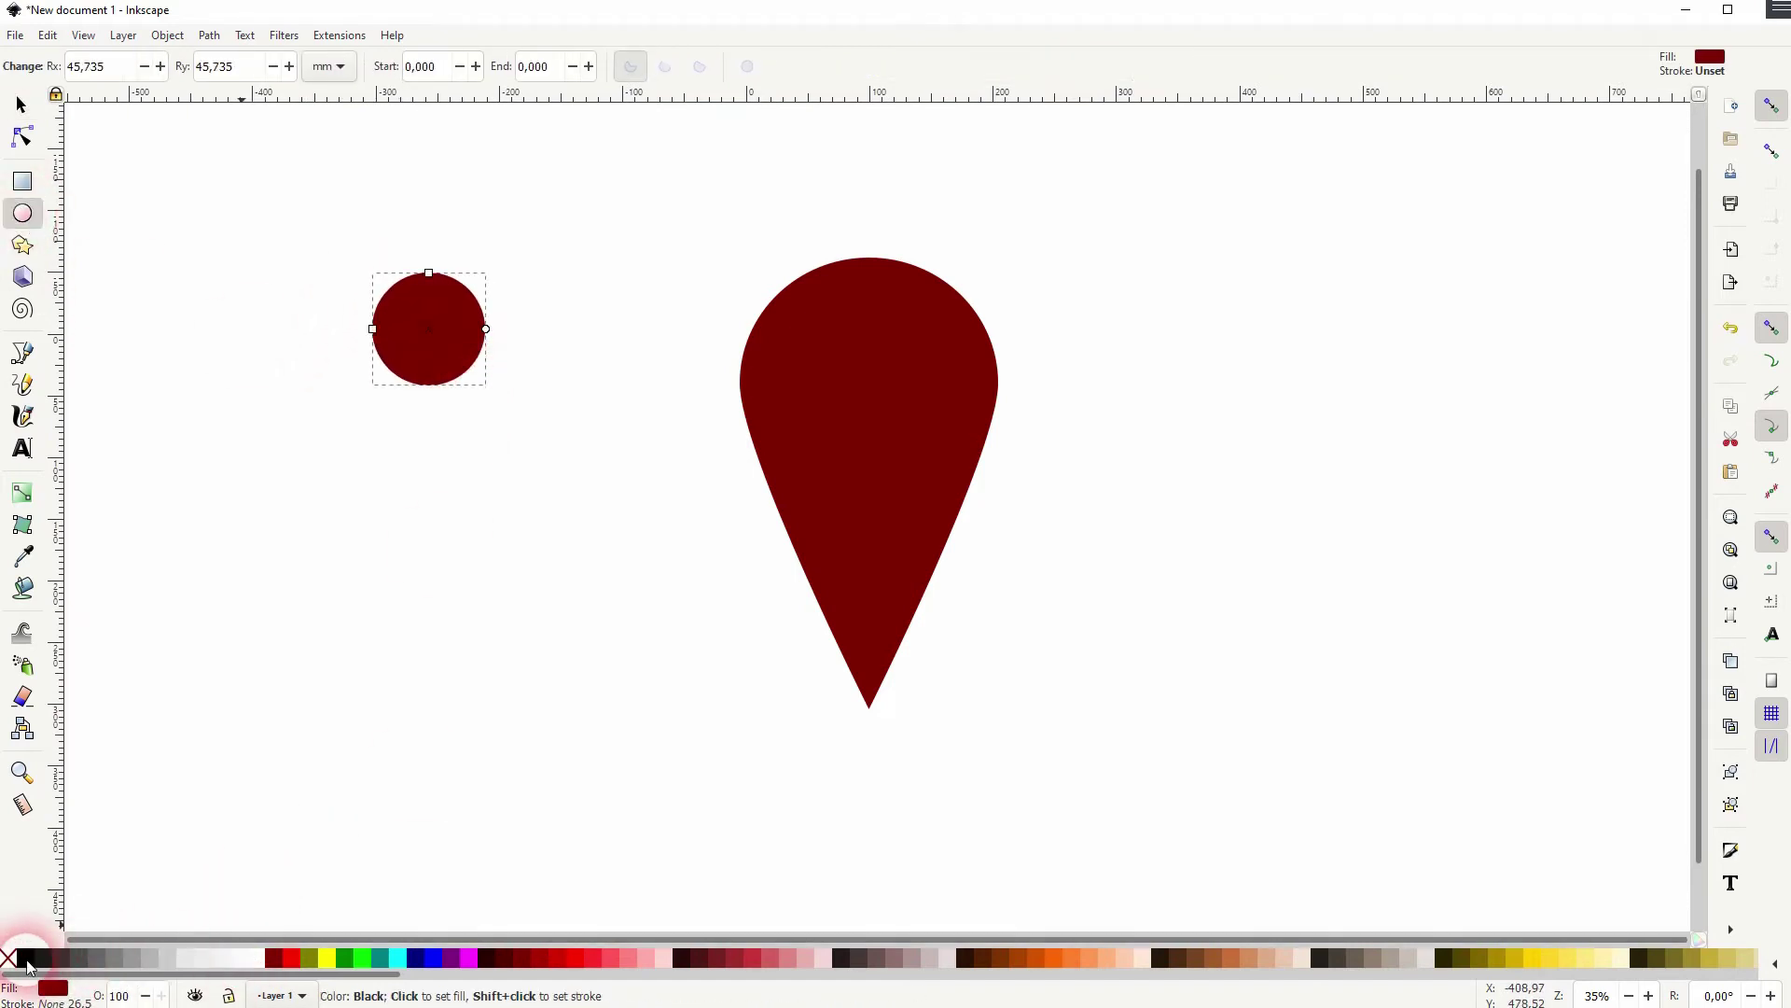
click(25, 958)
- Move the black circle onto the pin's upper part and select it together with the pin
click(21, 108)
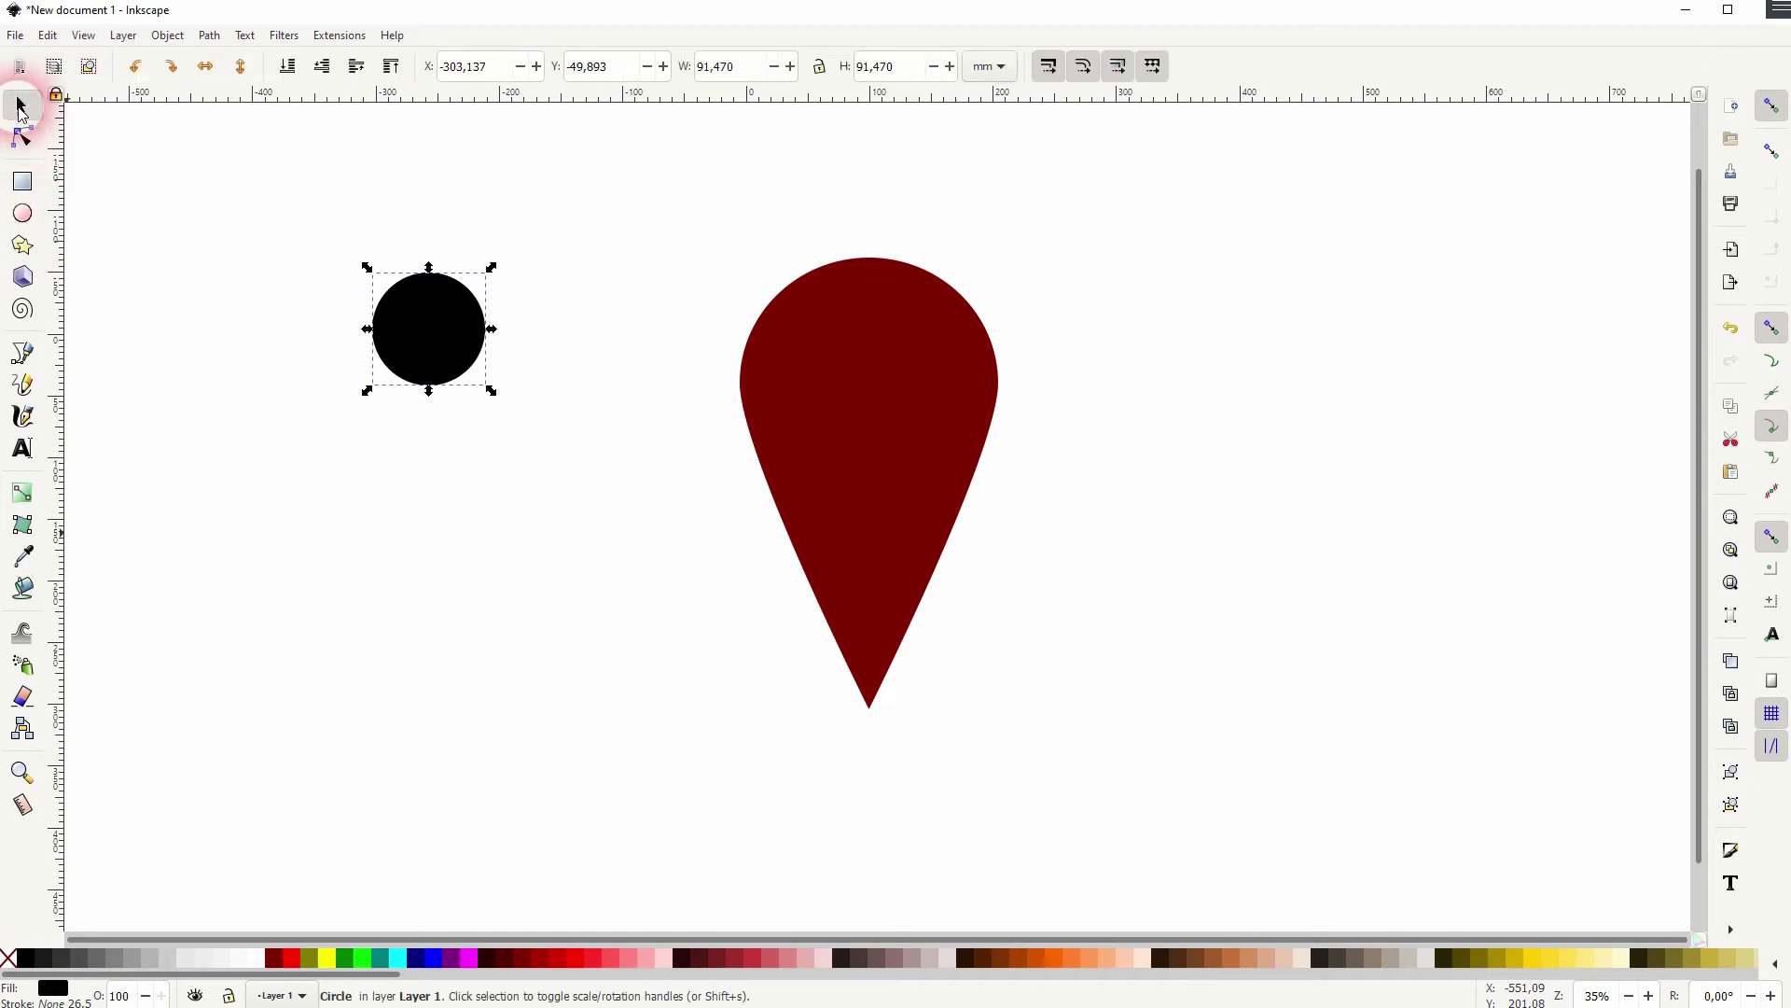
drag(458, 330, 909, 442)
shift+click(888, 316)
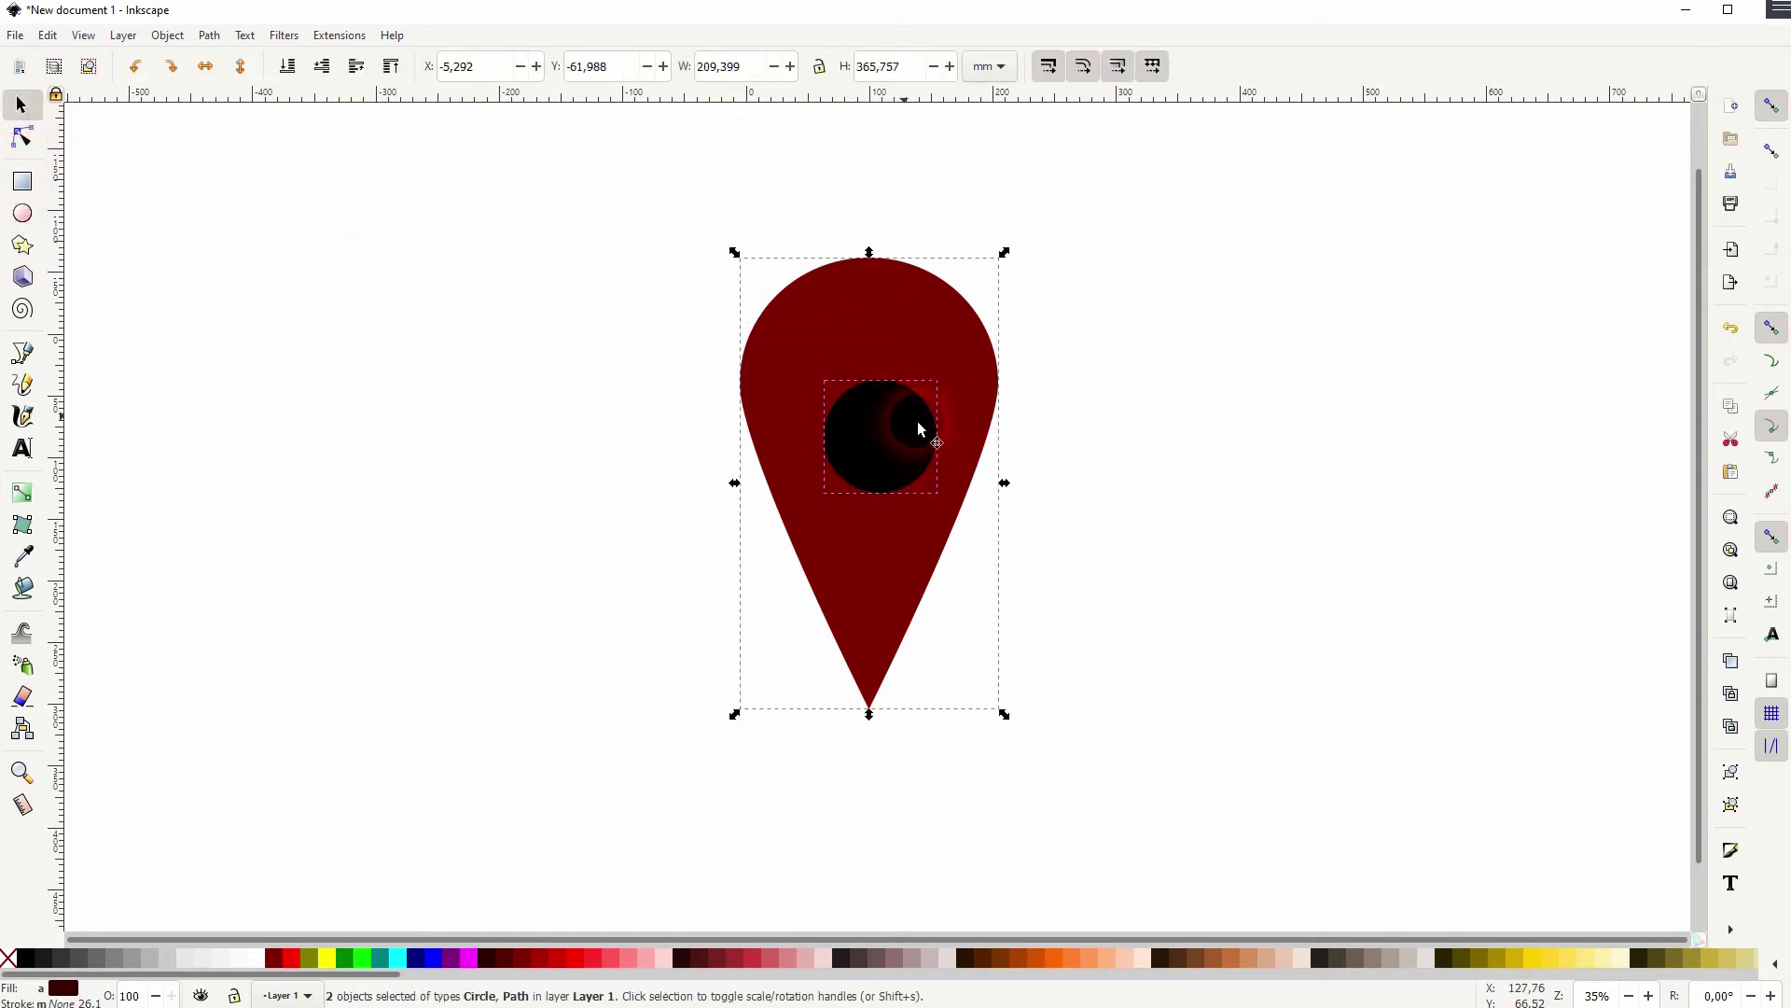
click(167, 34)
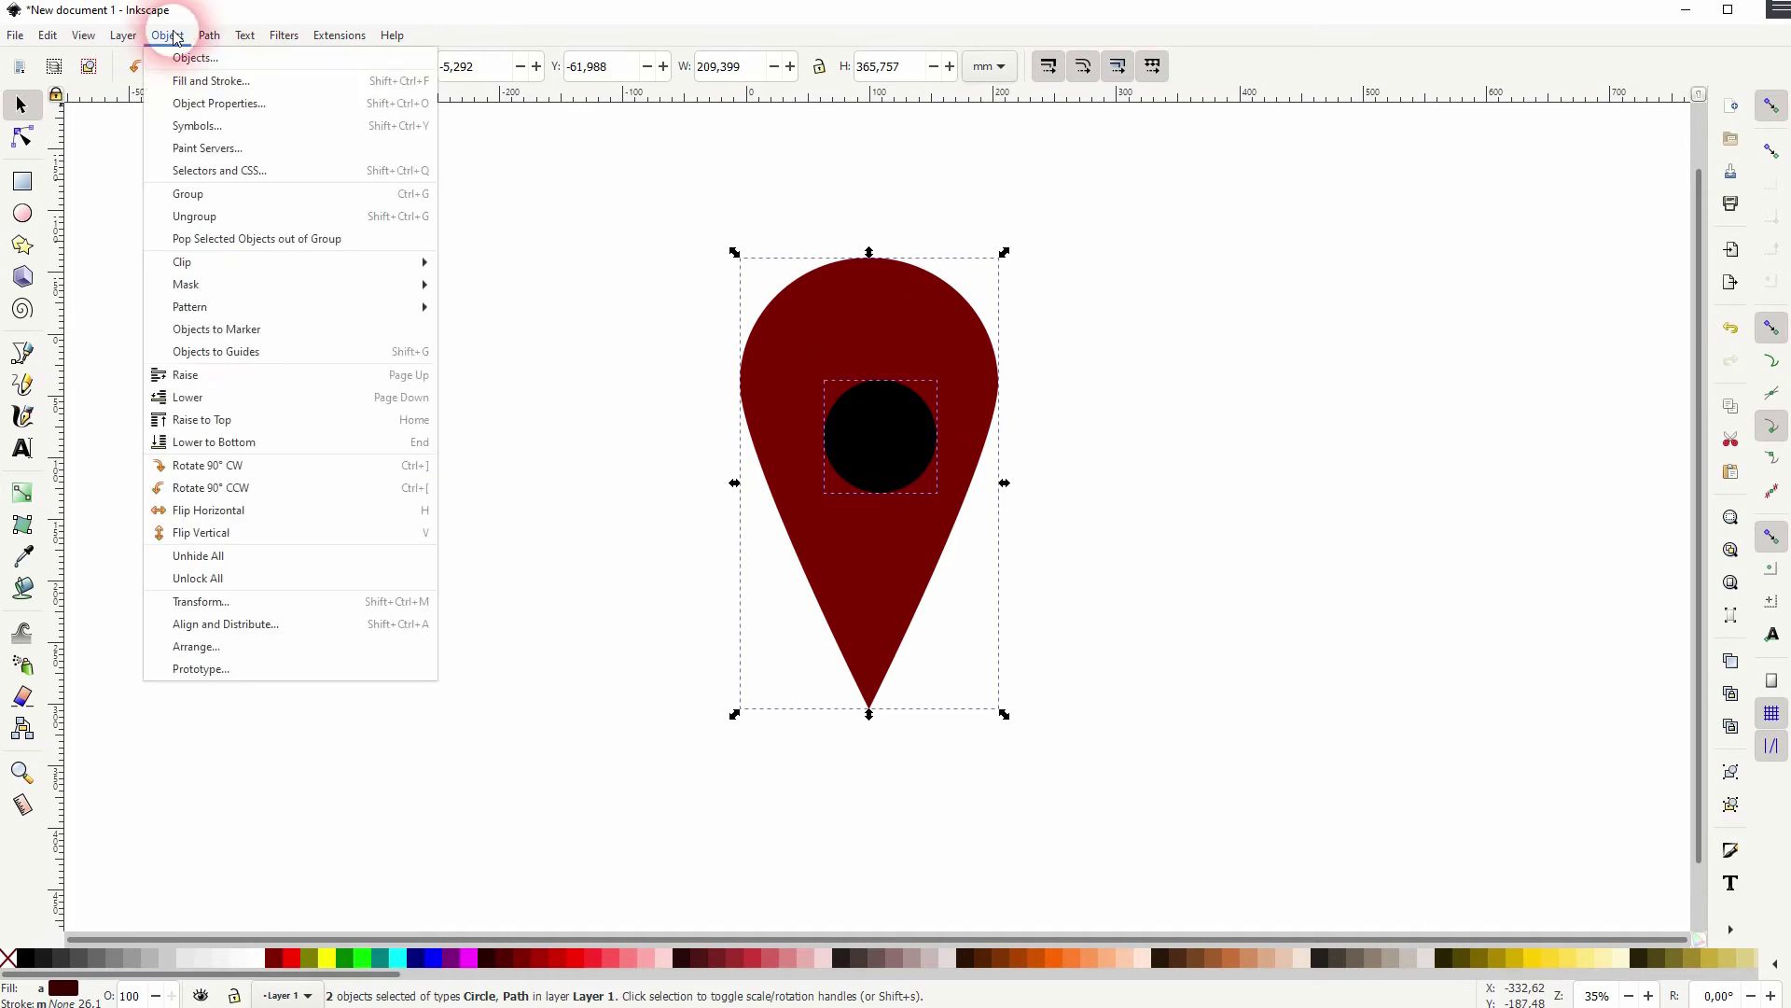
- Centre the black circle on the pin's vertical axis, relative to the last selected object
click(300, 636)
click(1604, 155)
click(1605, 162)
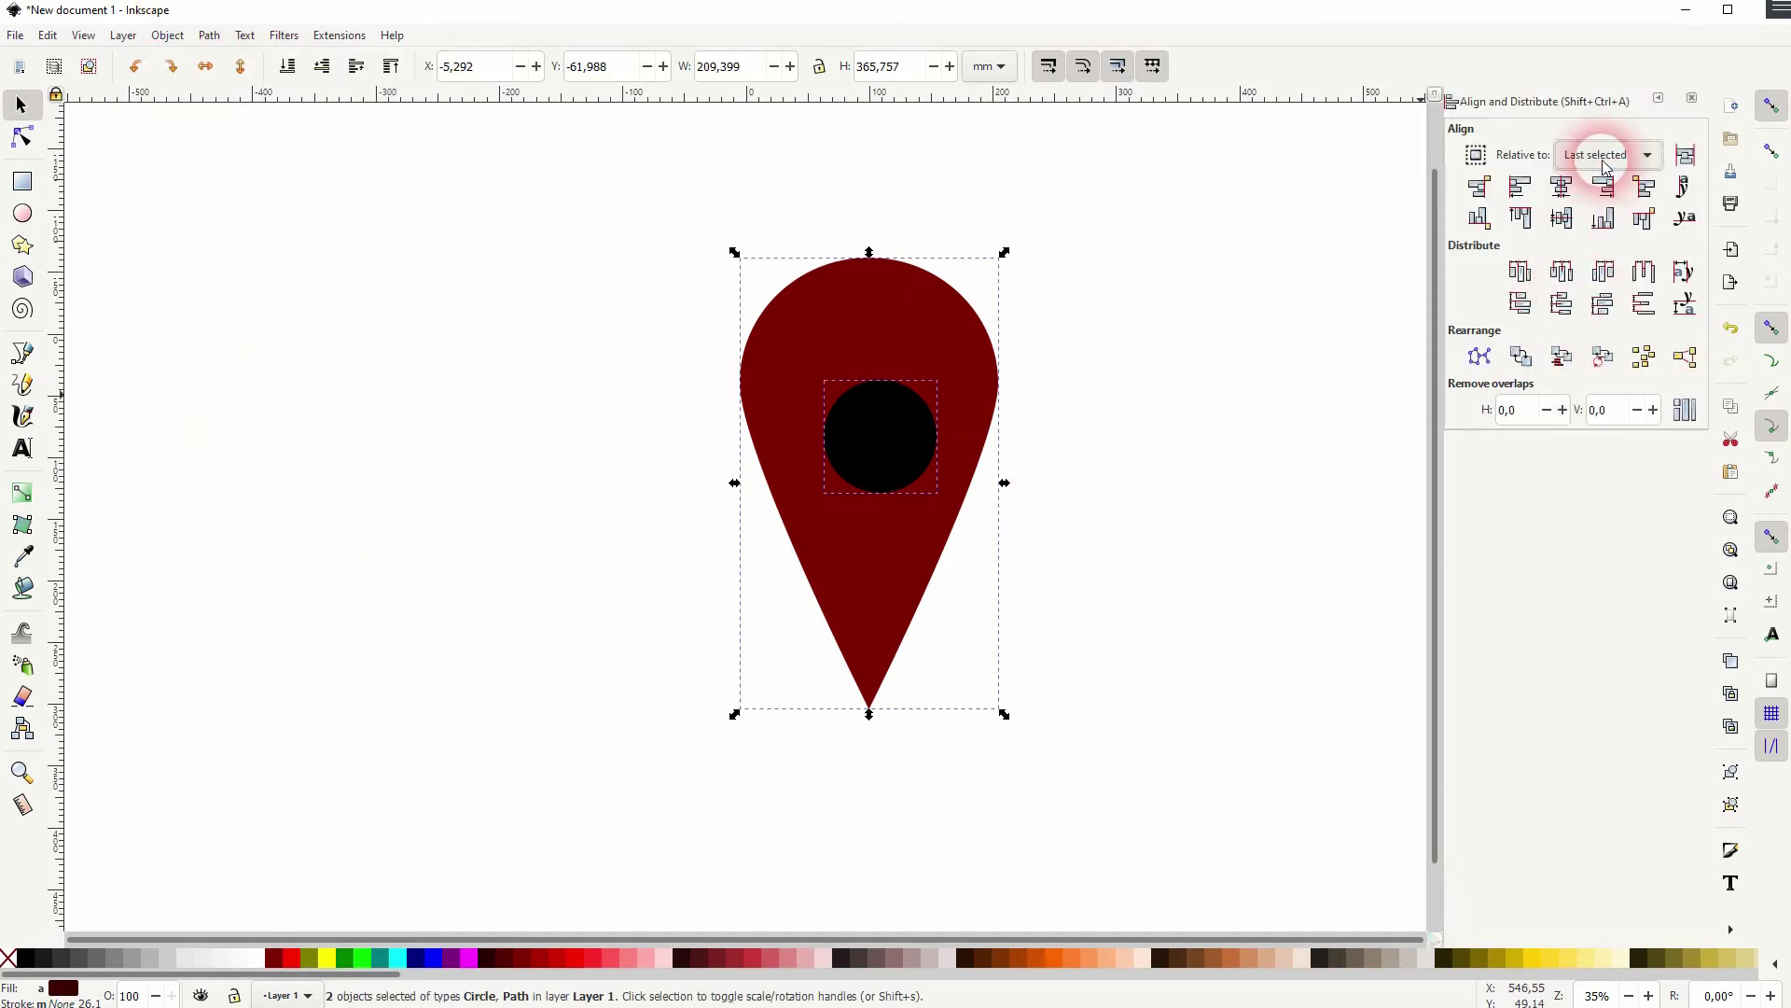
click(1561, 187)
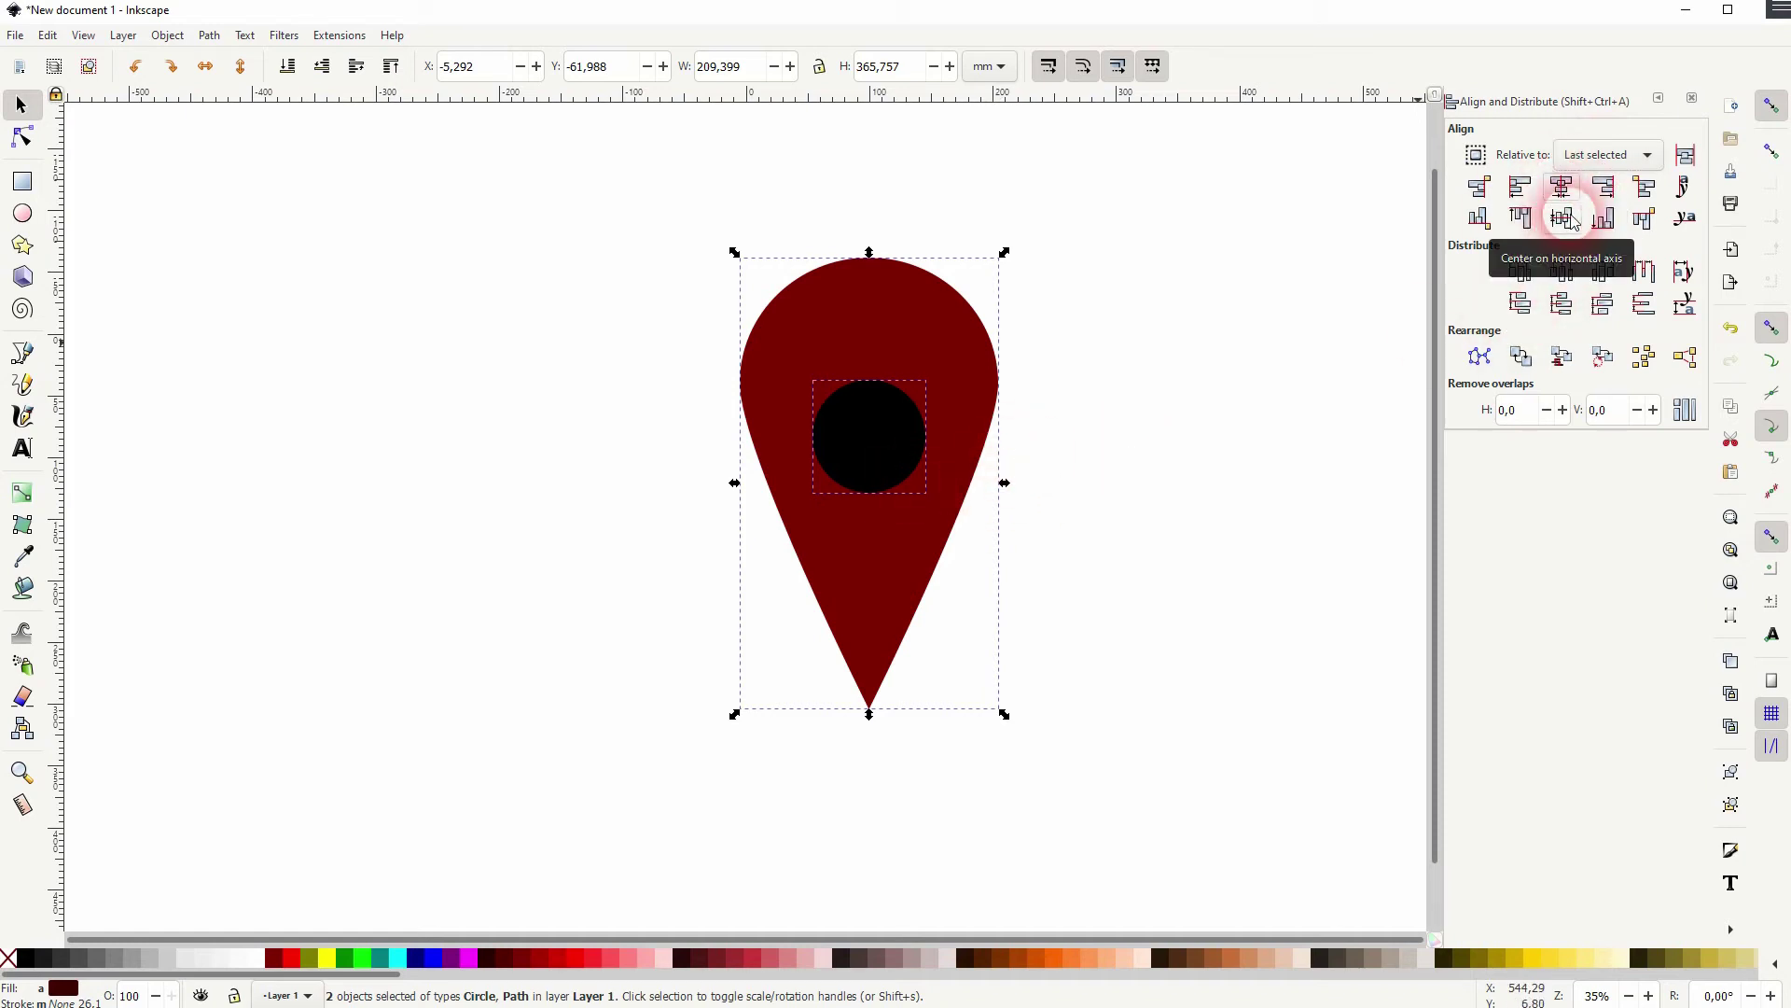
- Raise the black circle into the pin's head and shrink it to 88.446 mm
click(1154, 486)
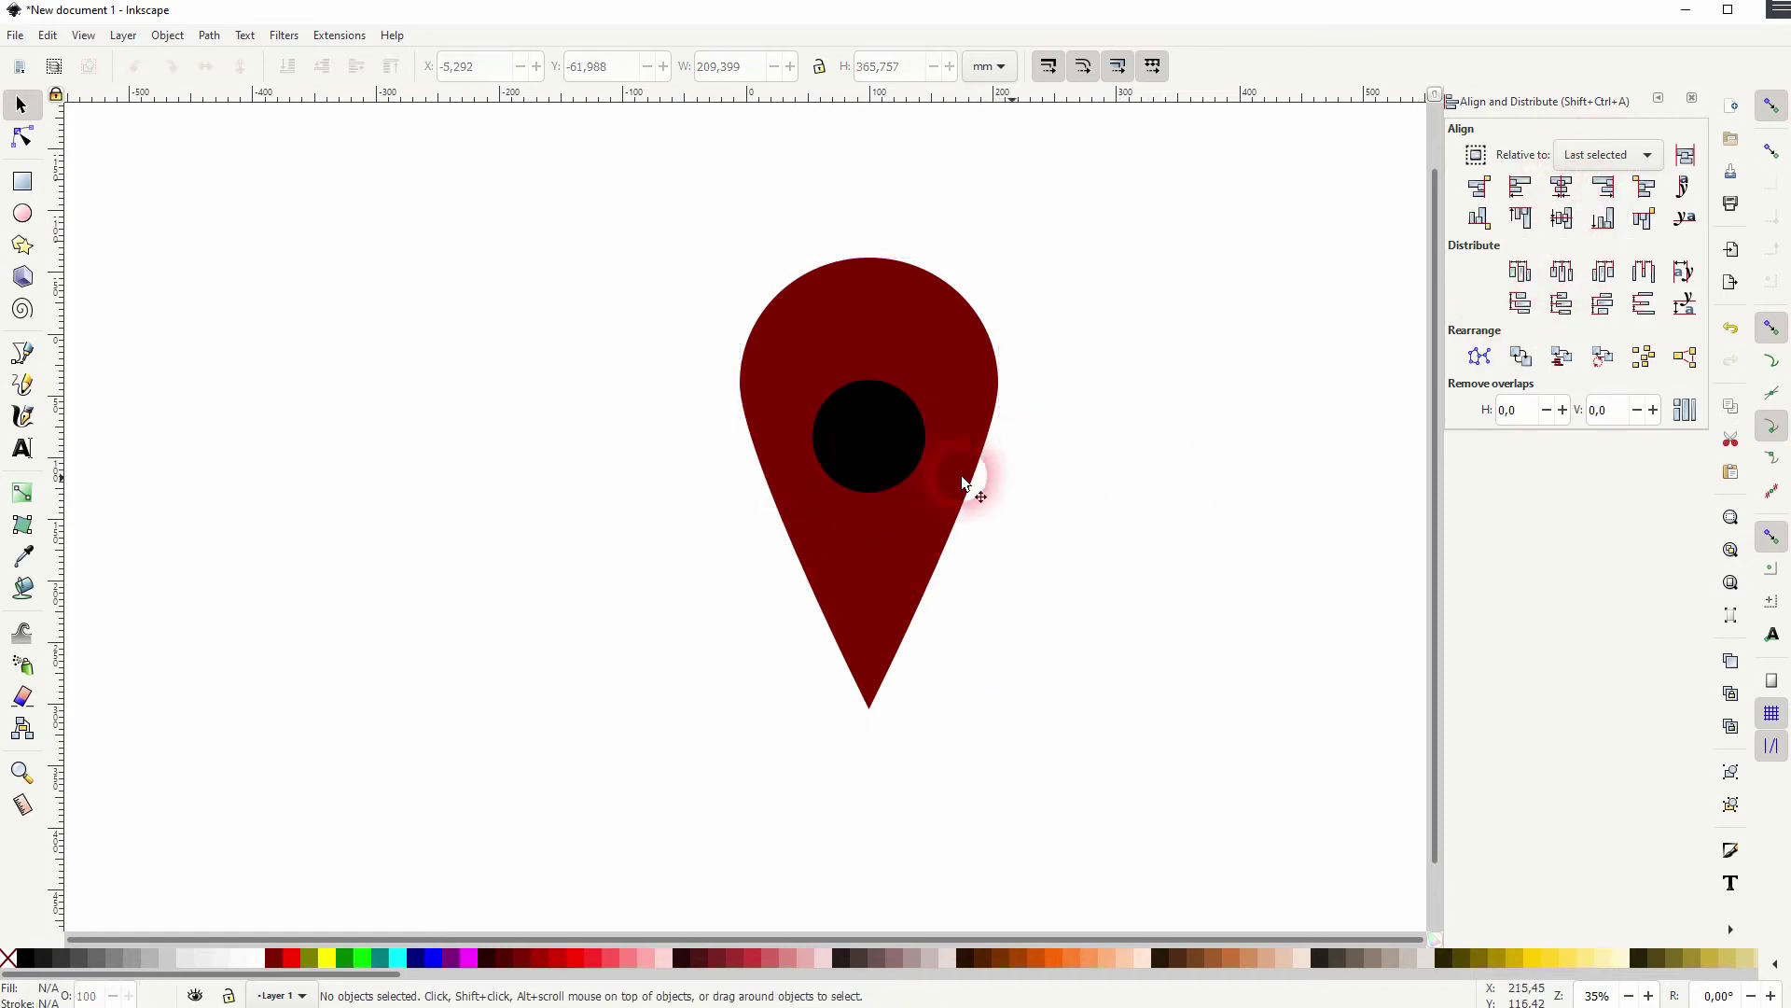
click(866, 442)
drag(861, 441, 866, 367)
click(1124, 628)
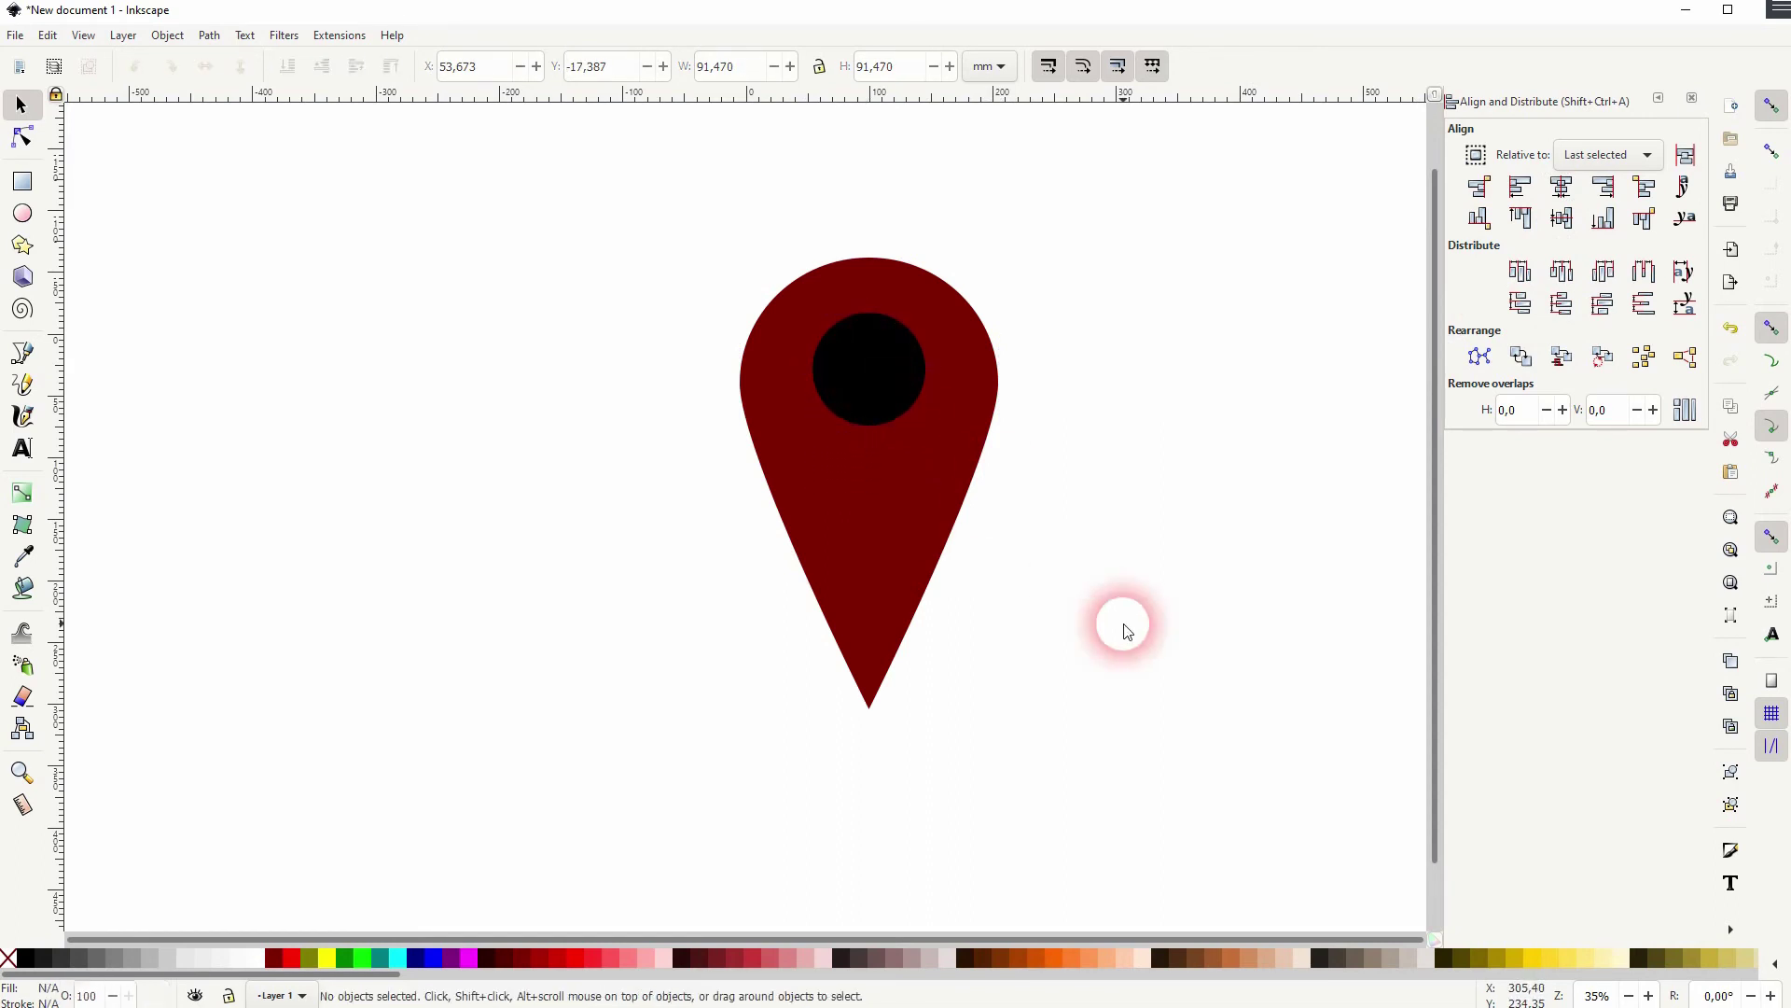
click(870, 370)
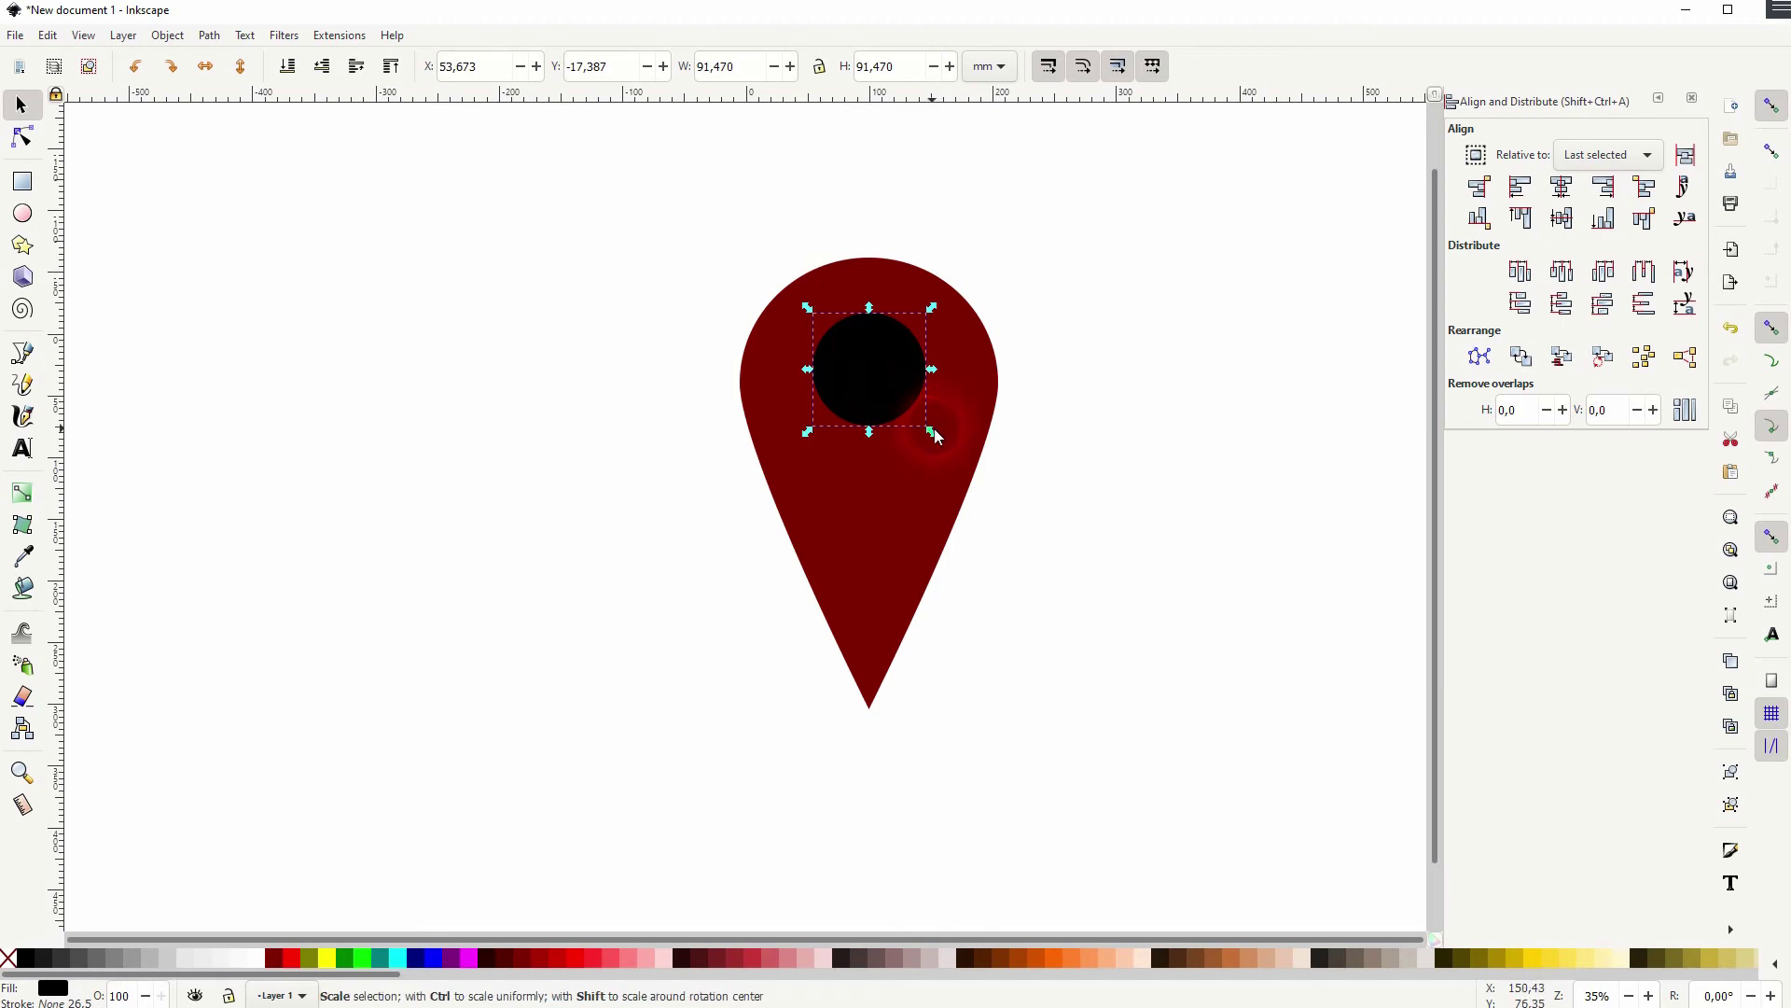
drag(934, 430, 930, 430)
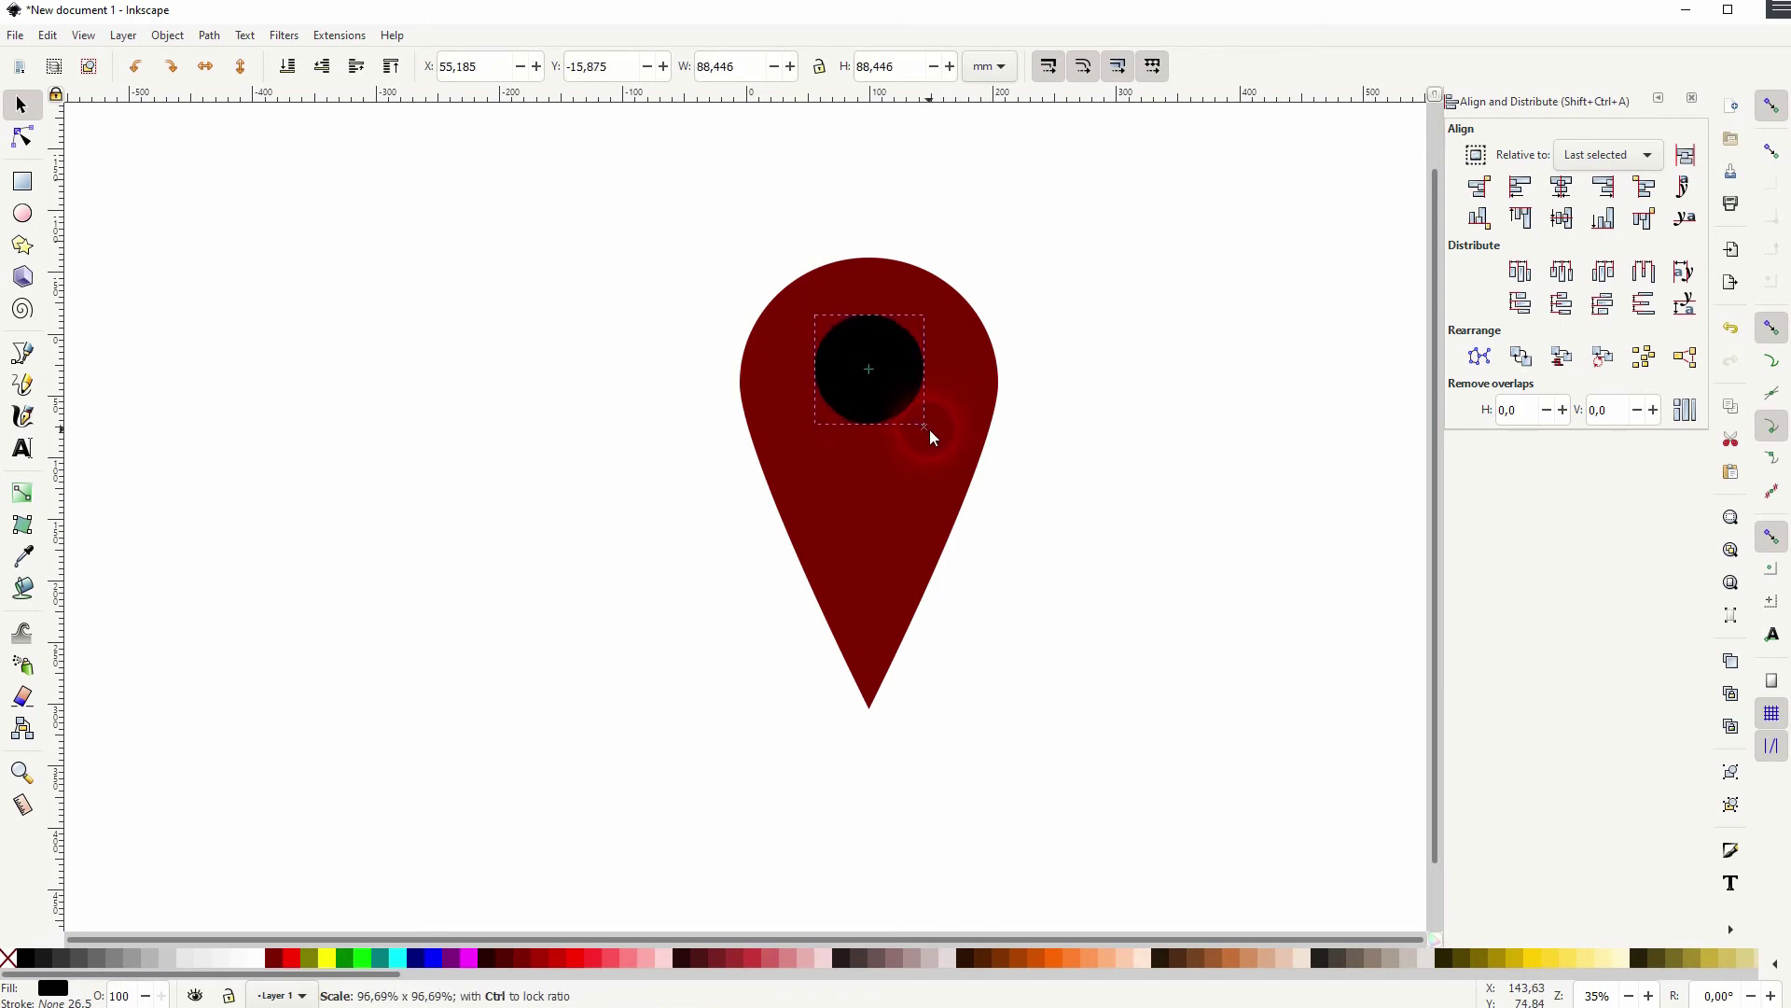
click(1076, 576)
click(891, 373)
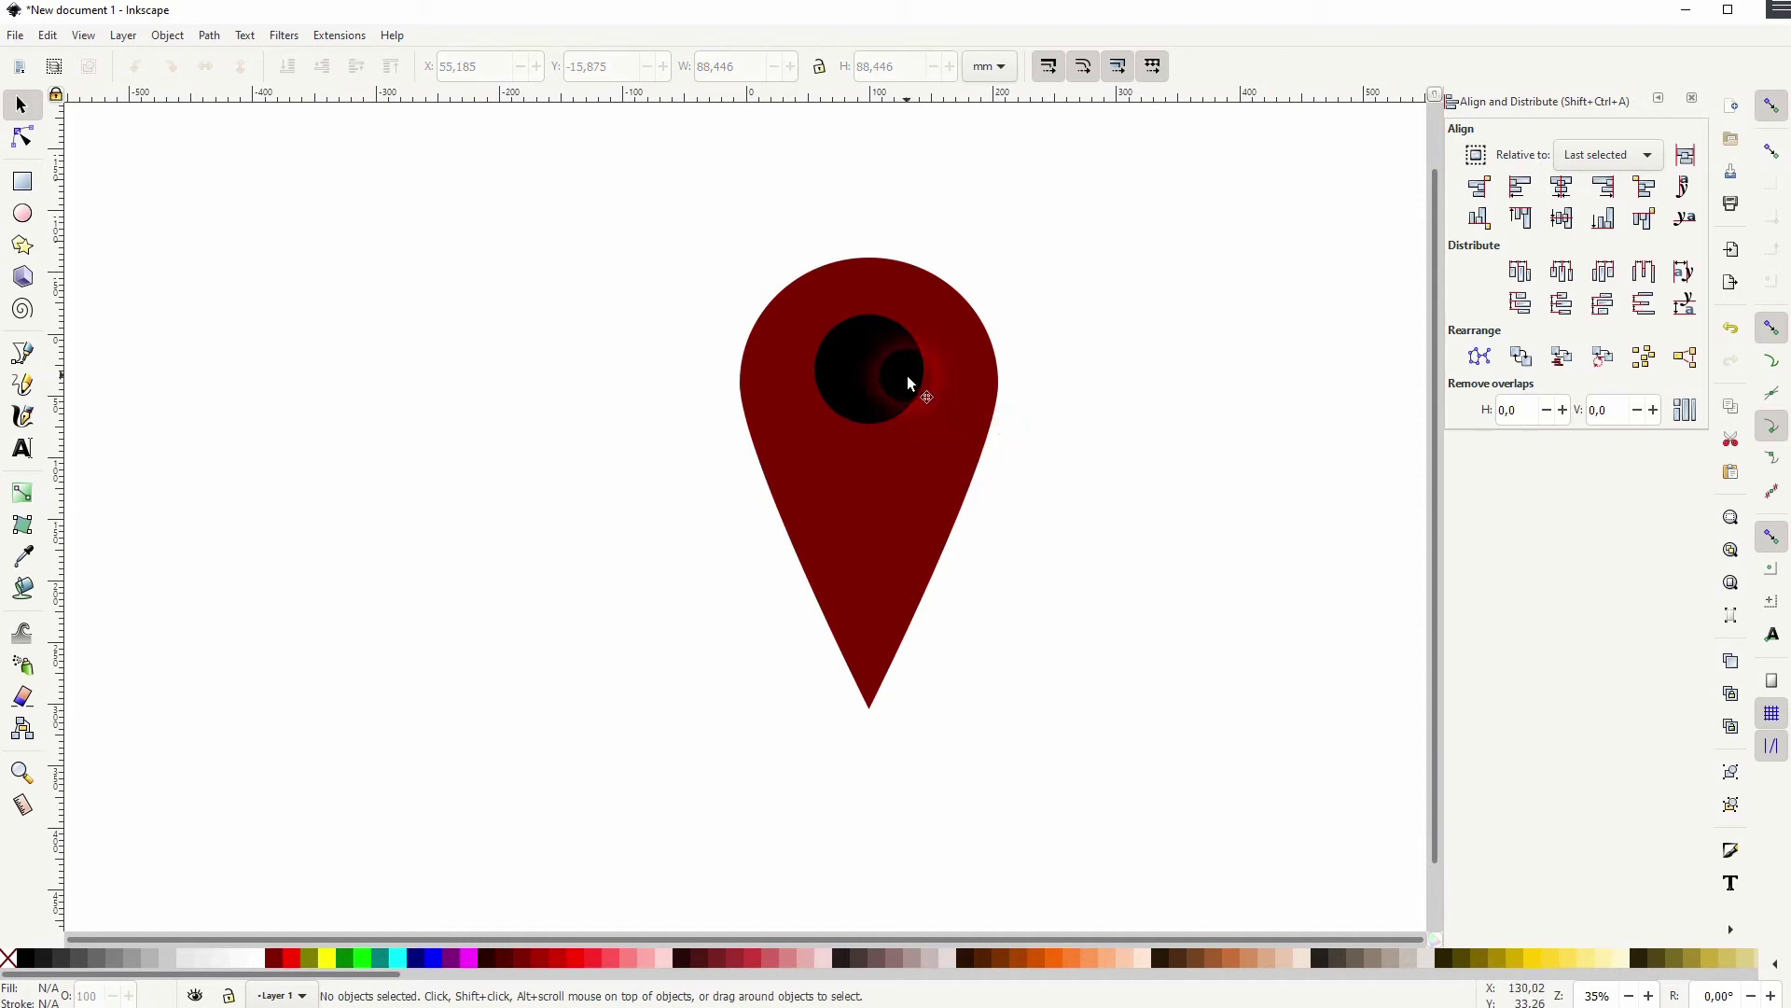
- Nudge the black circle up slightly and convert it to a path
key(Up)
key(Up)
key(Up)
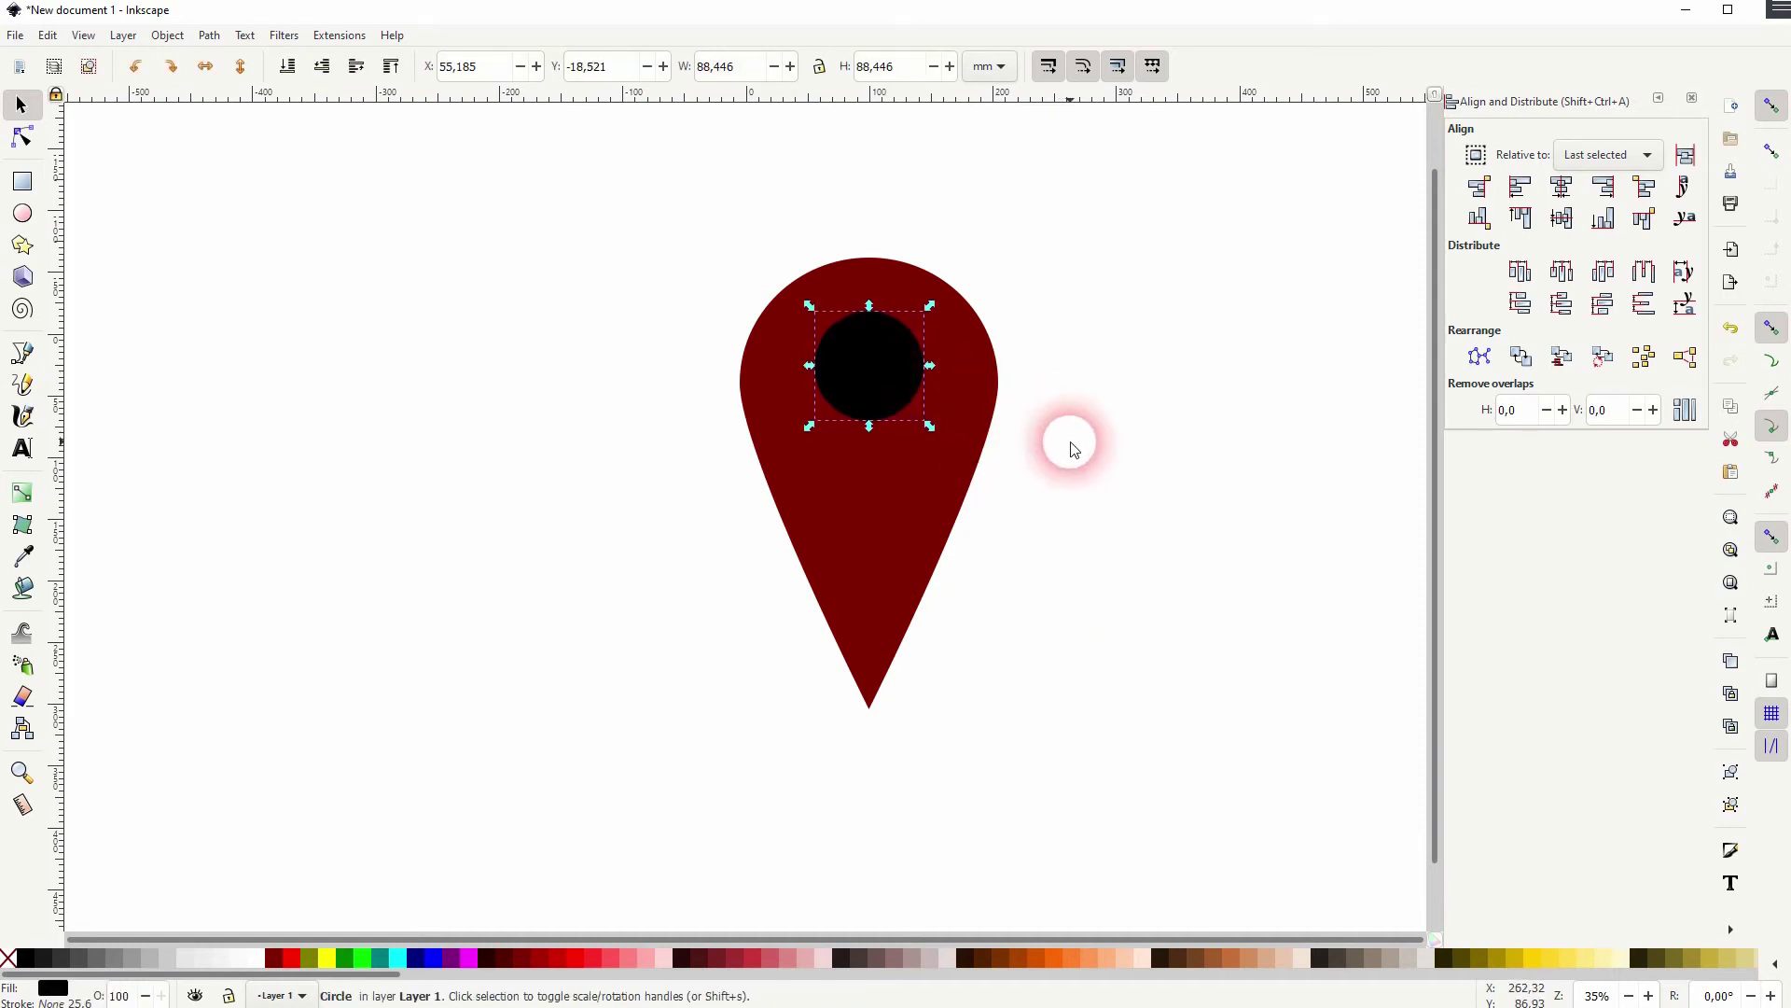
click(1072, 447)
drag(605, 211, 795, 332)
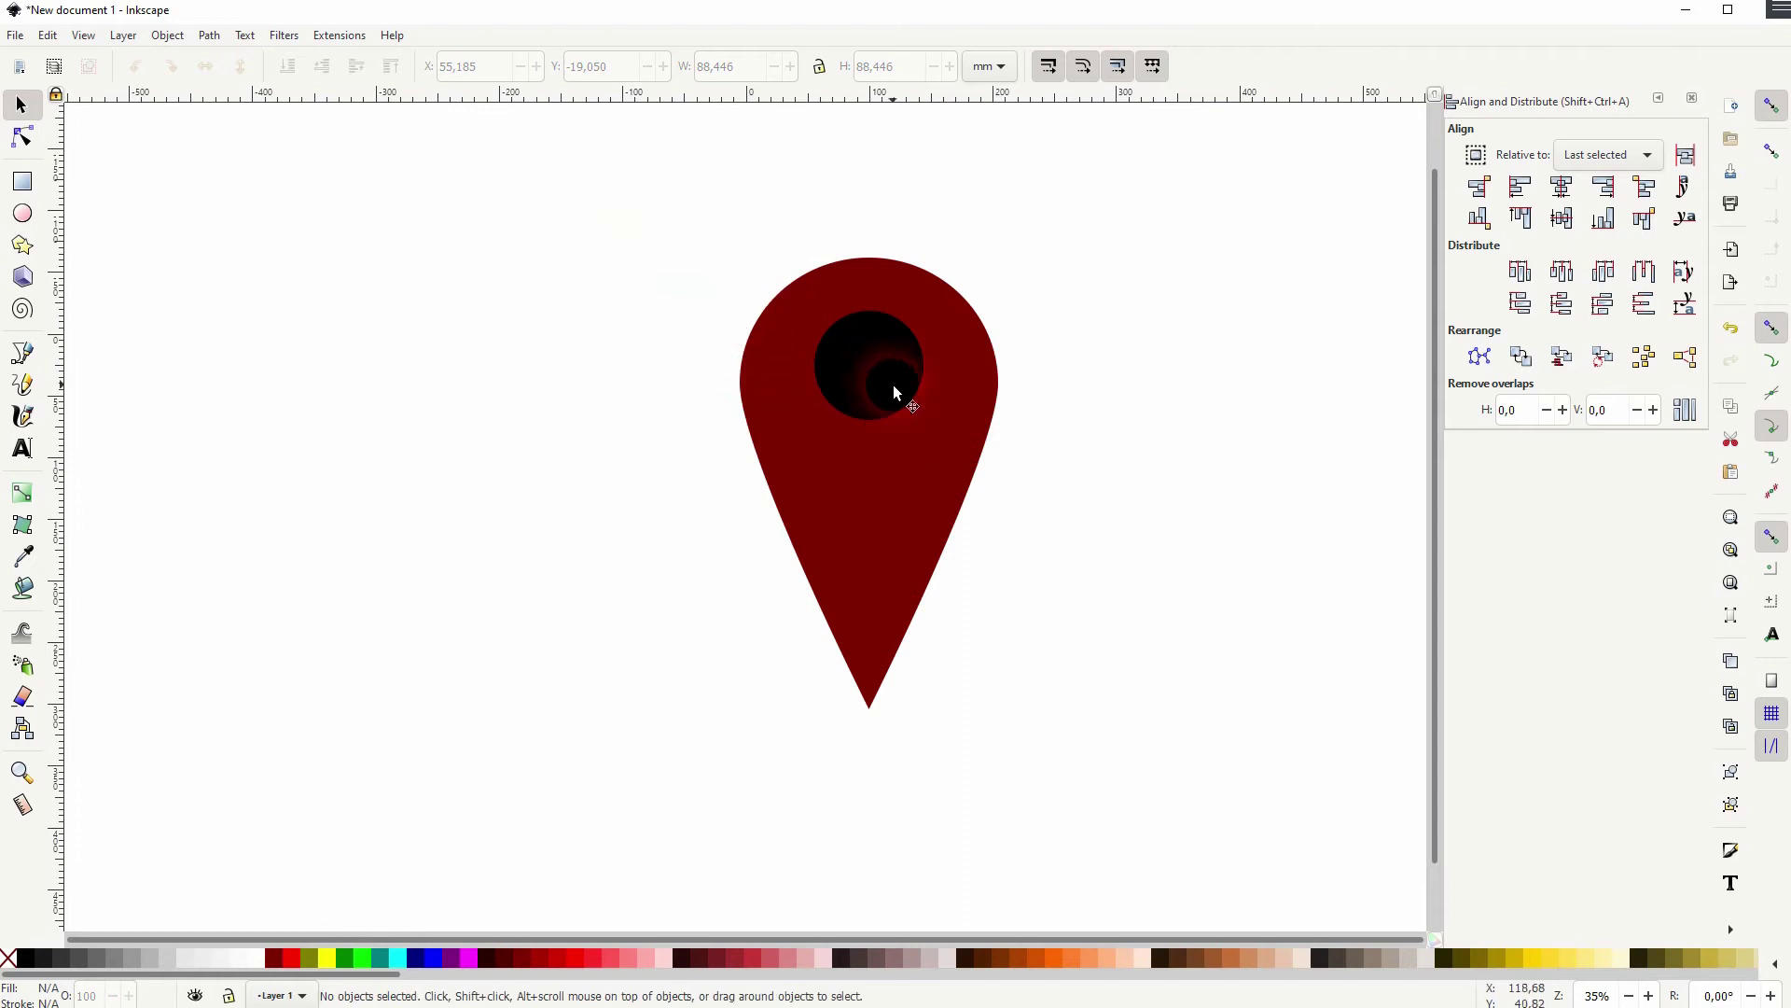
click(887, 376)
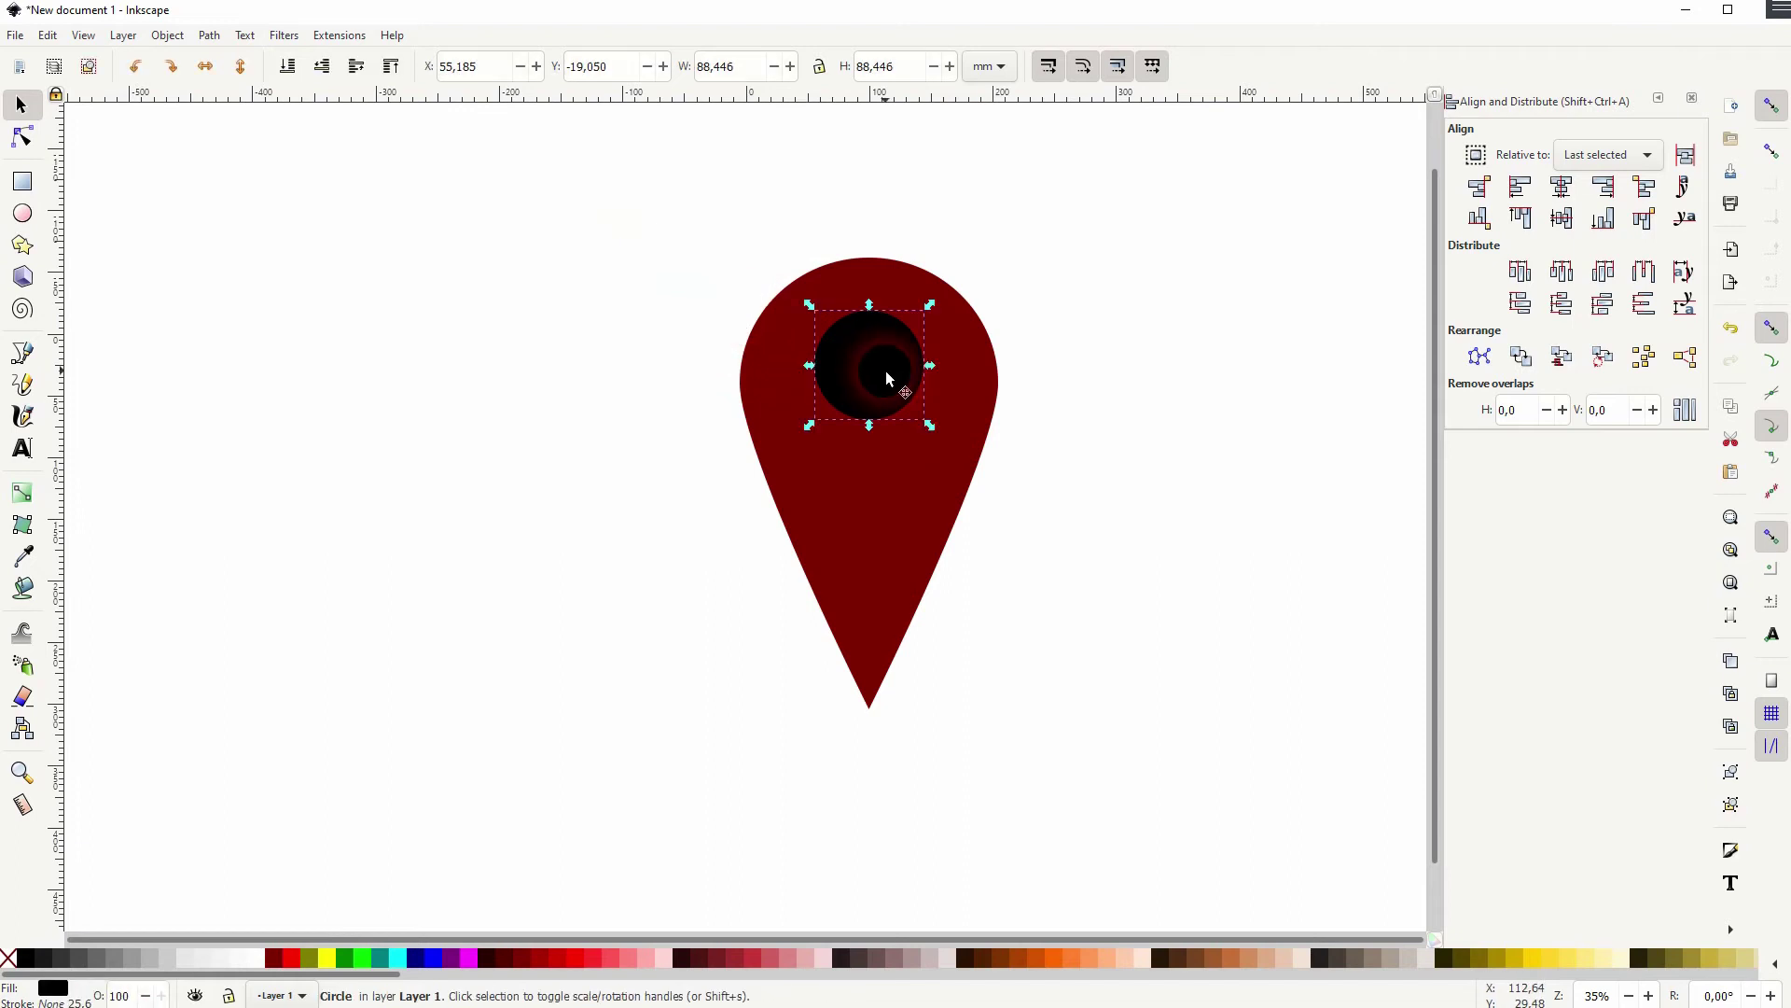
click(209, 35)
click(257, 58)
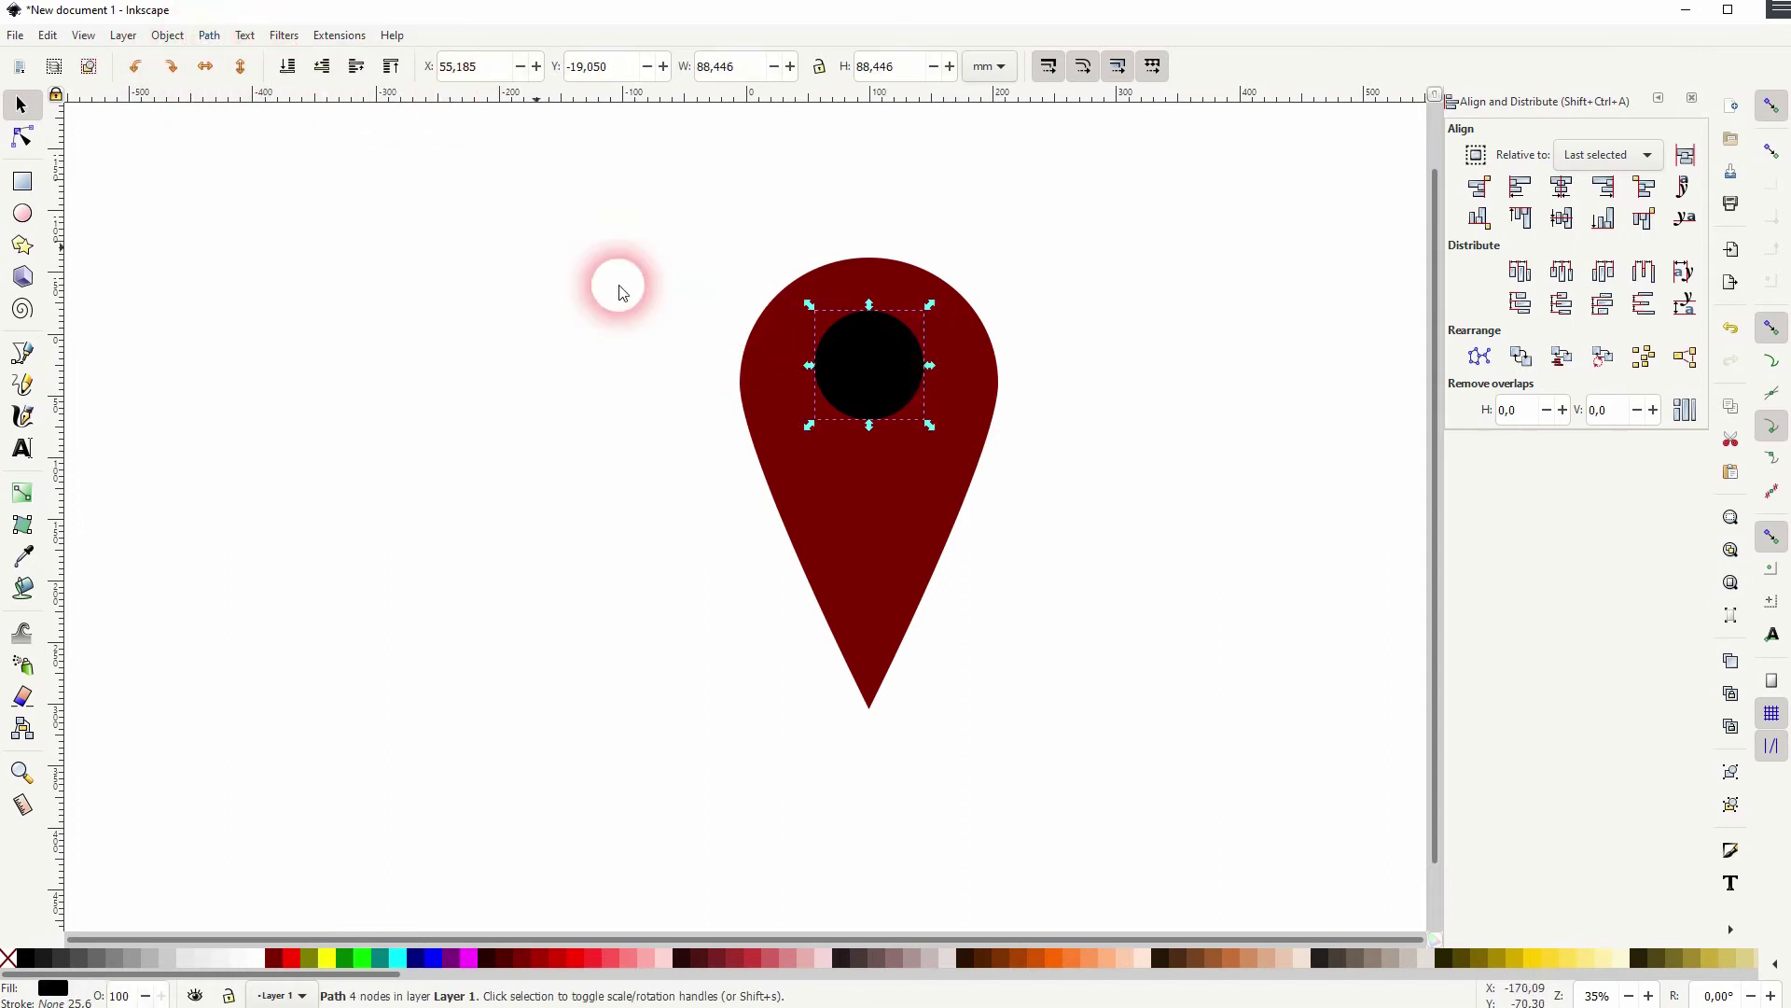
- Subtract the circle from the pin with Path > Difference, then shift the pin left
drag(587, 224, 1166, 815)
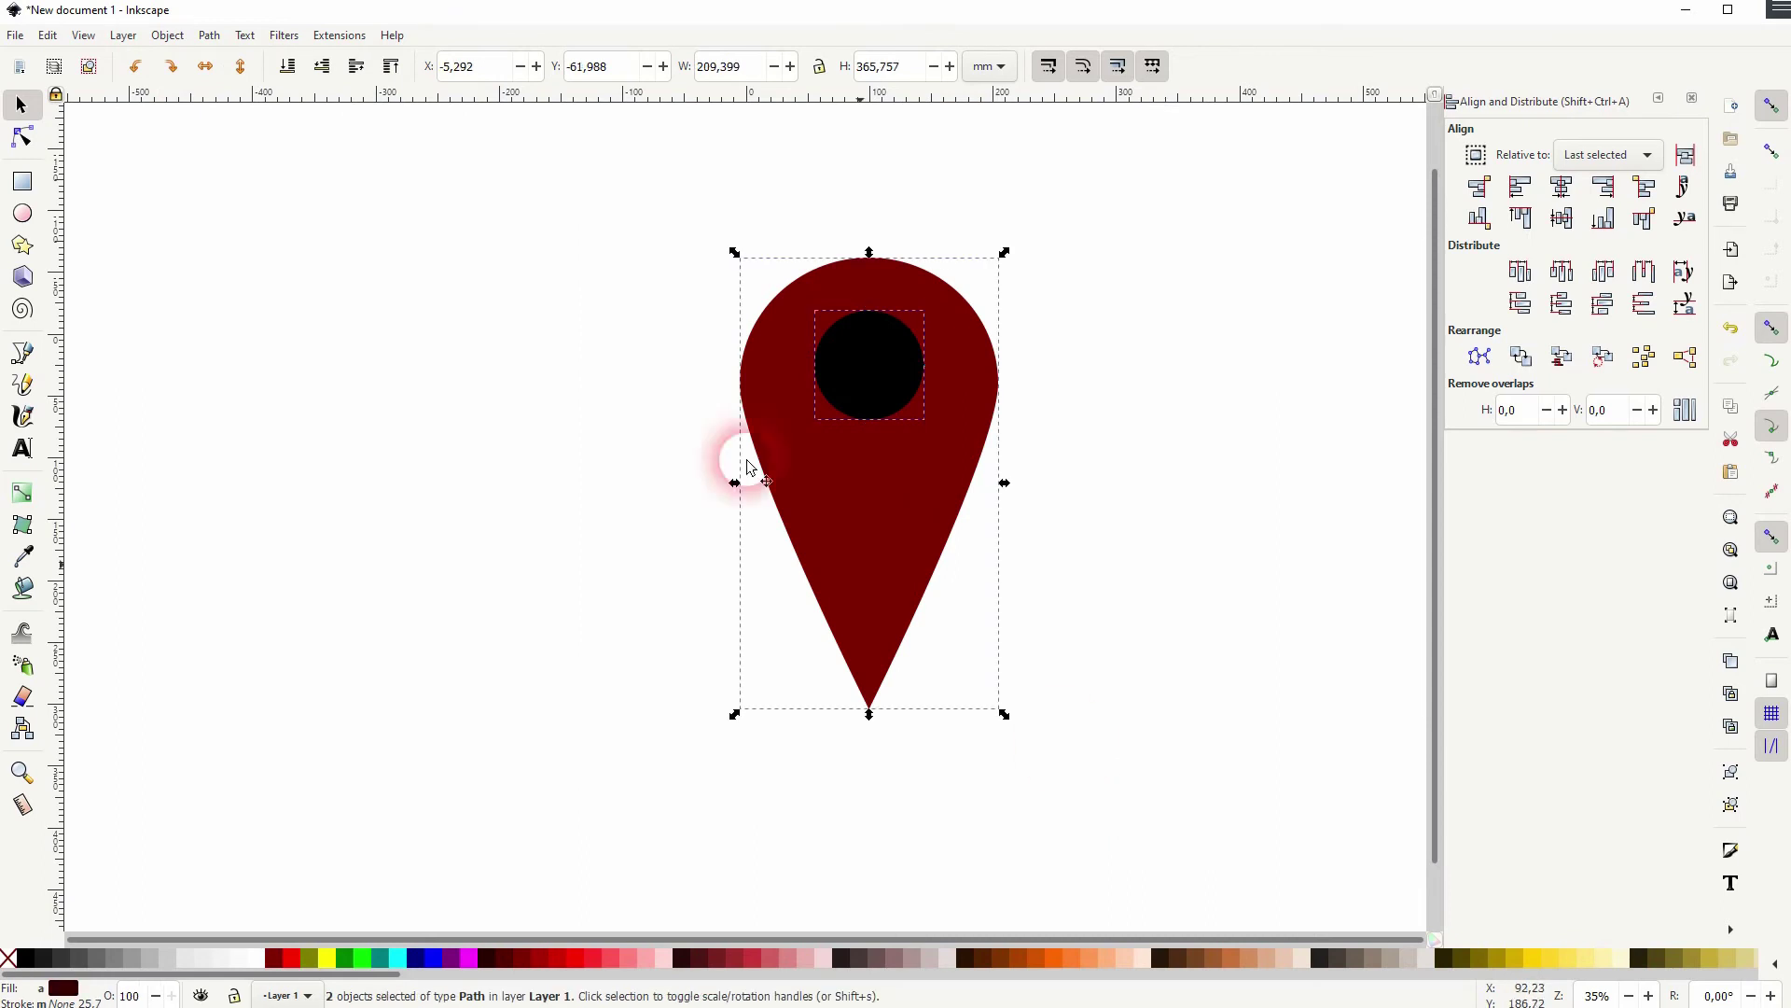
click(209, 34)
click(299, 149)
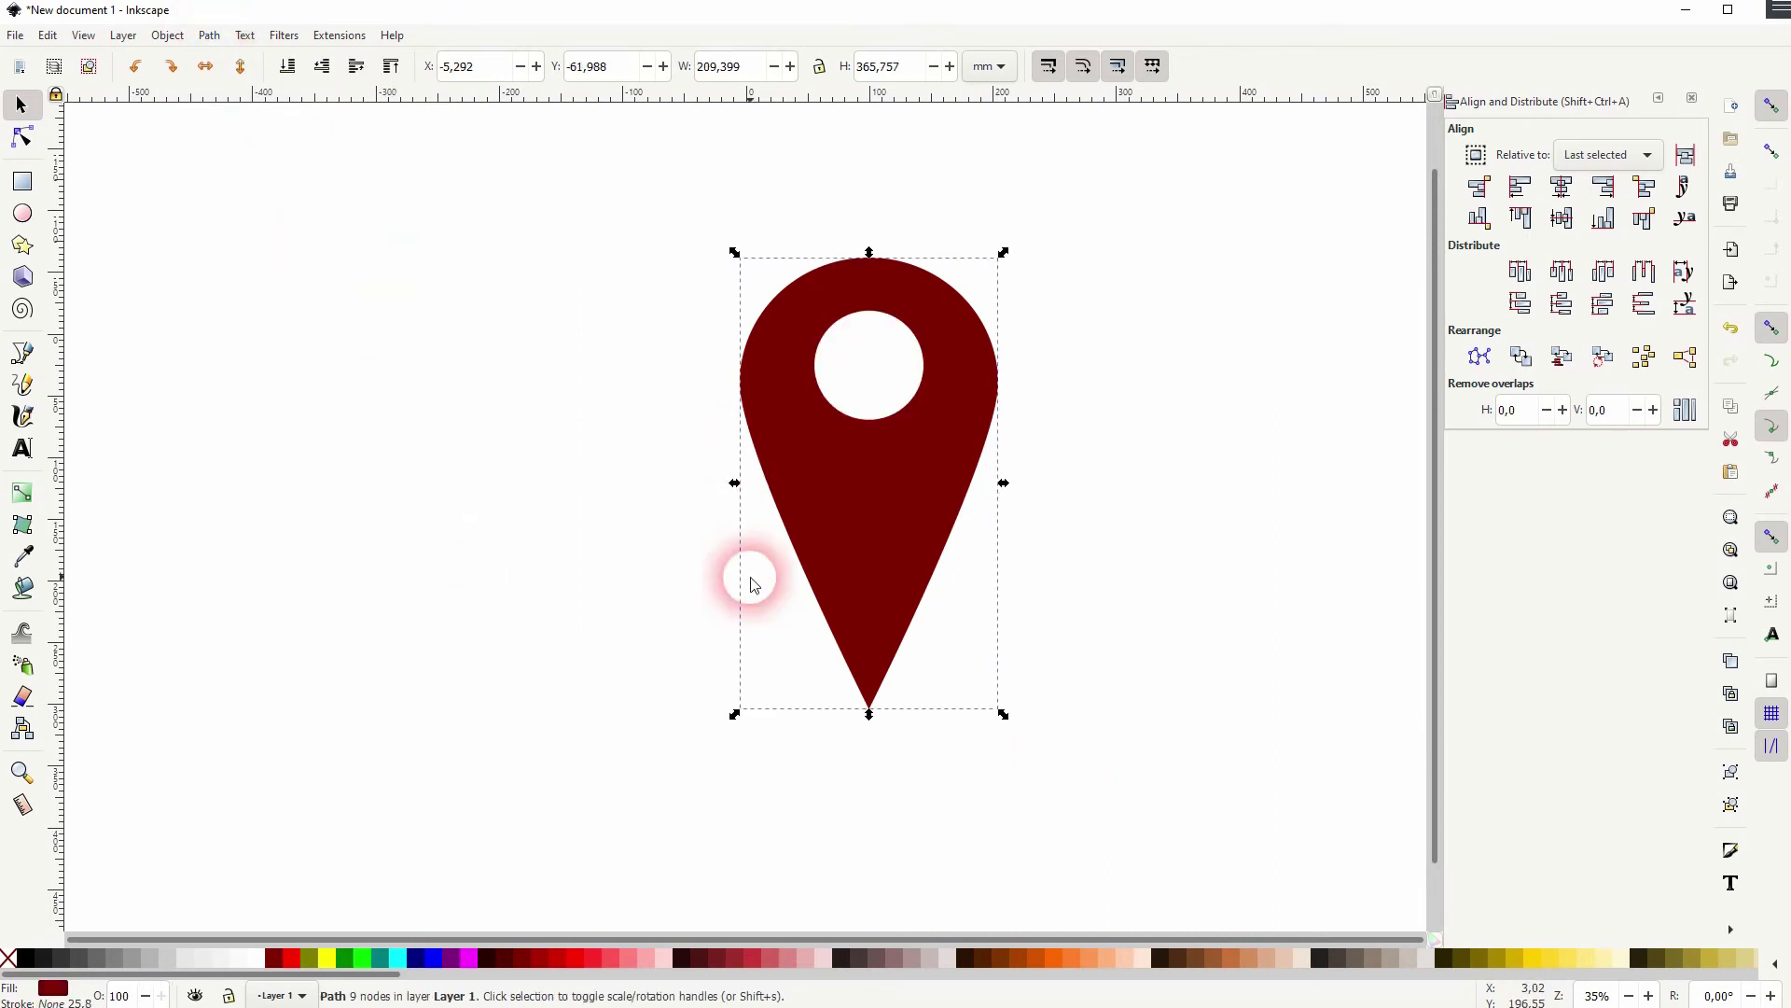
click(747, 579)
drag(945, 443, 795, 448)
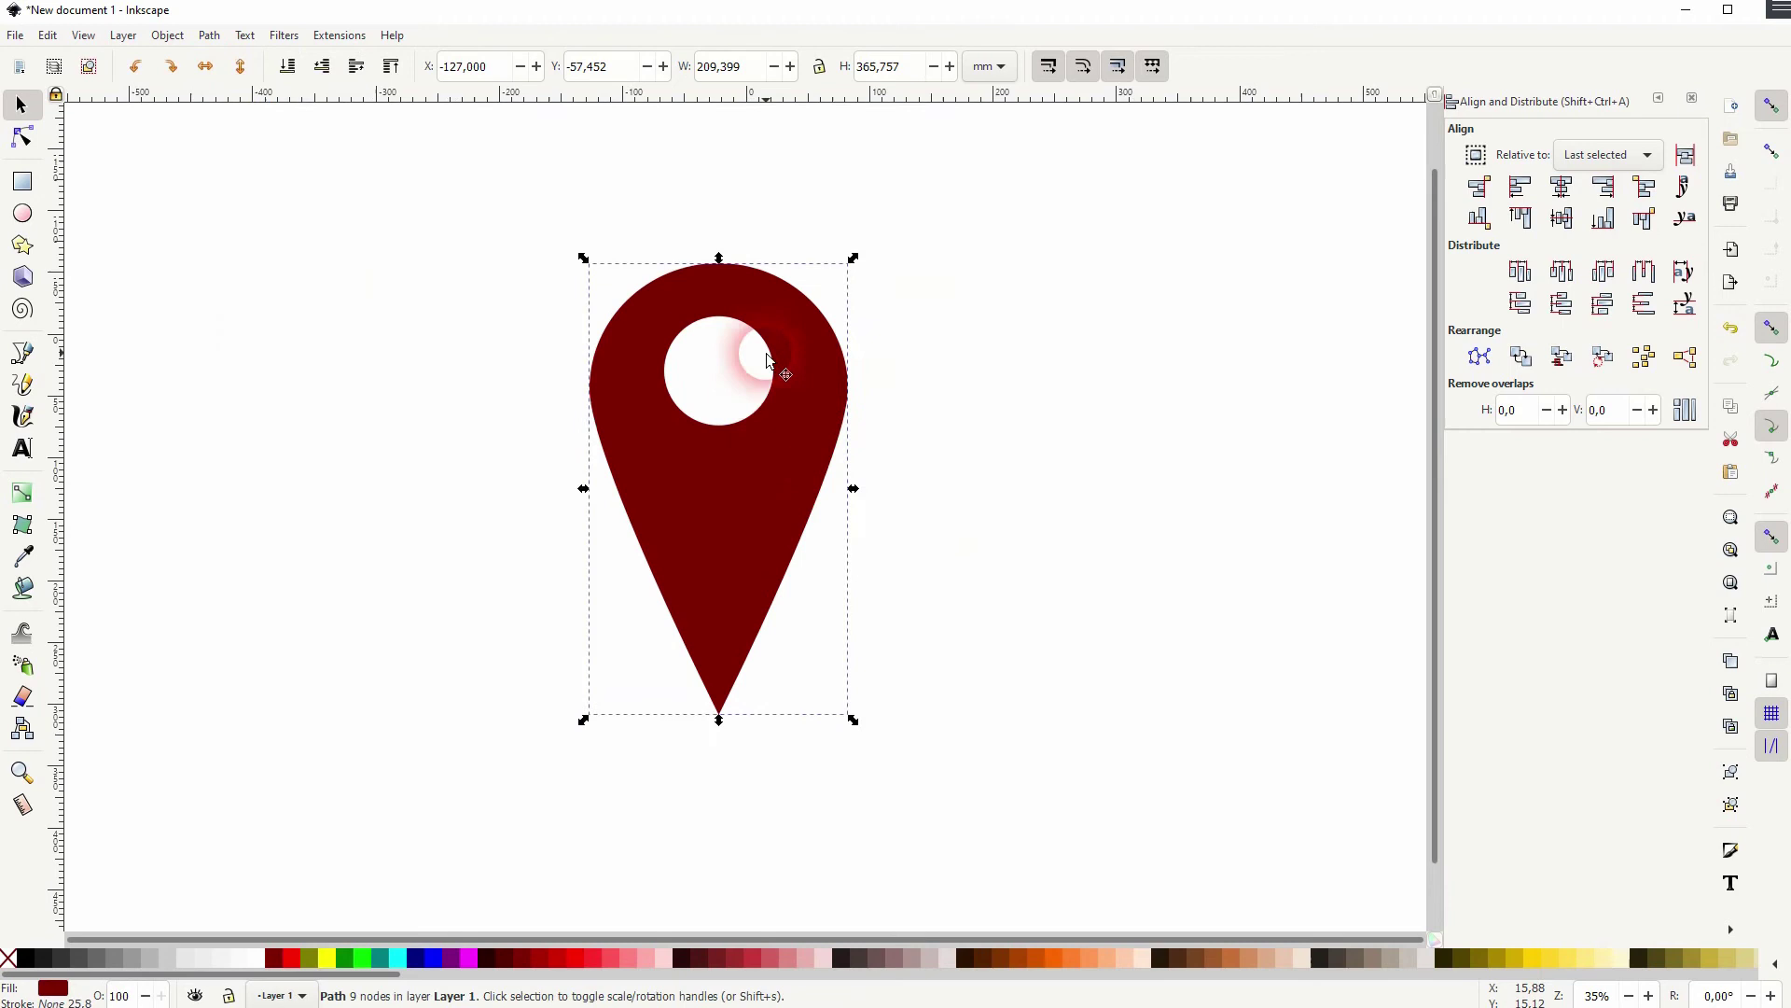
- Check the hole with a temporary black rectangle behind the pin, delete it, and move the pin back
click(22, 182)
drag(322, 169, 1030, 830)
click(21, 105)
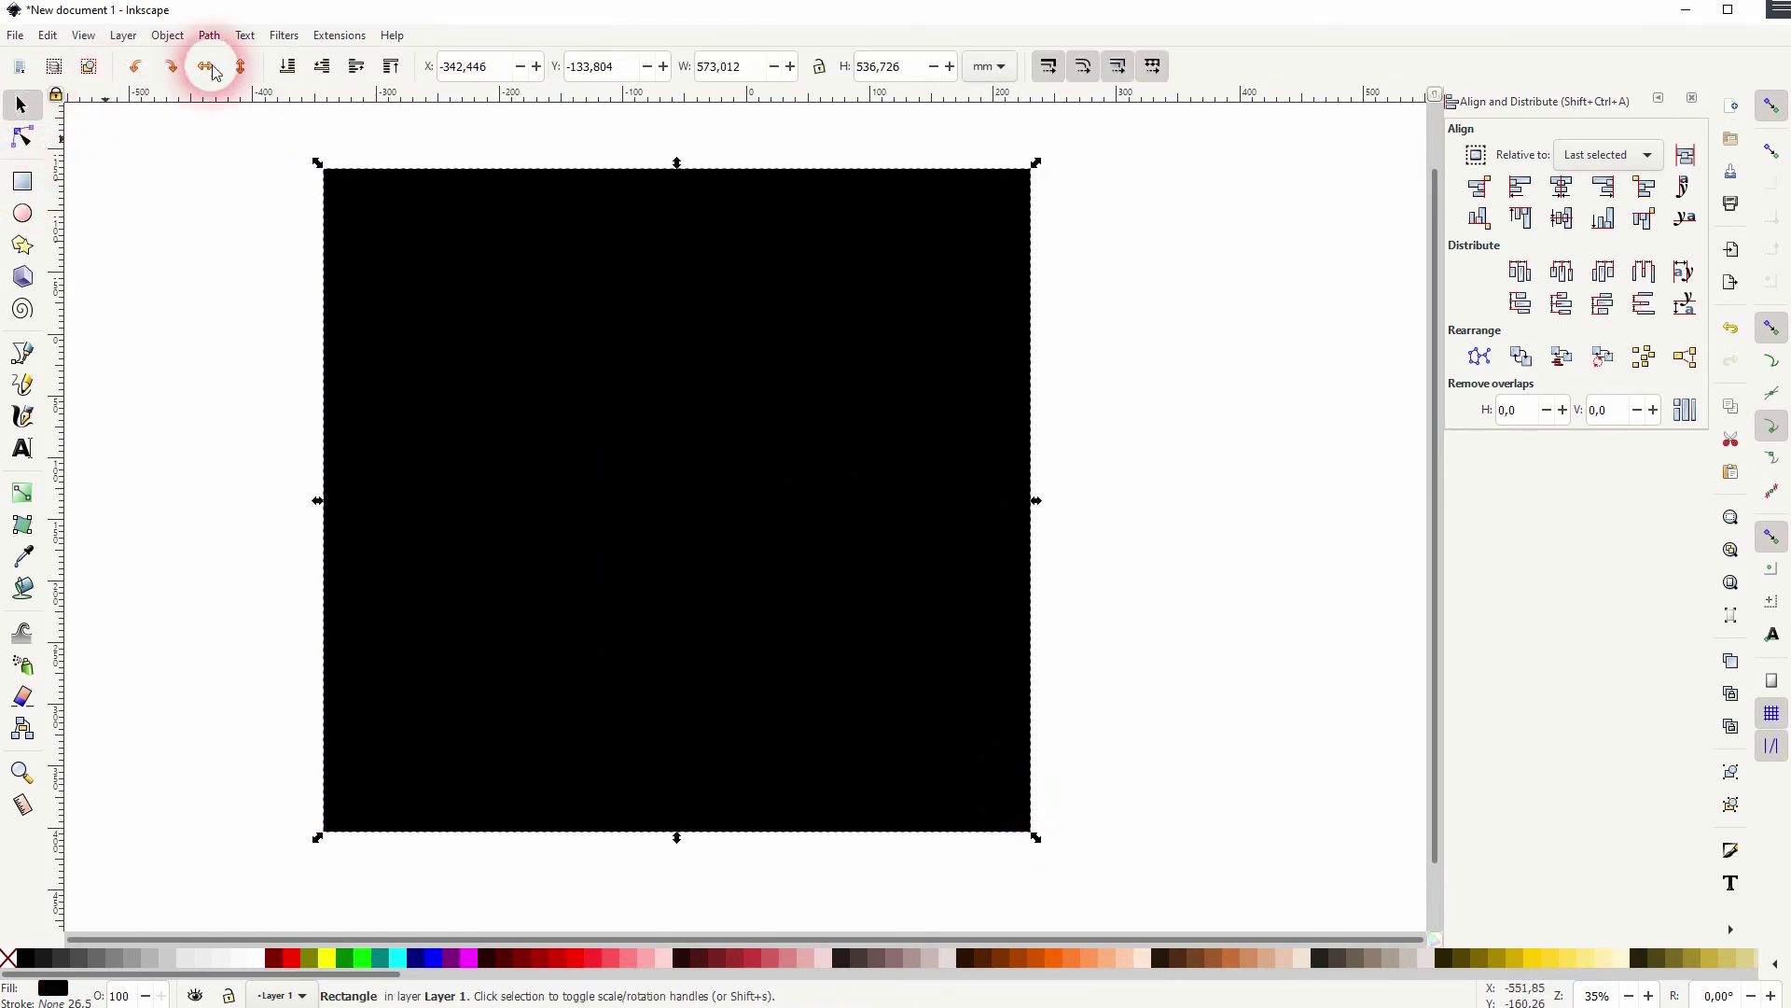
click(287, 66)
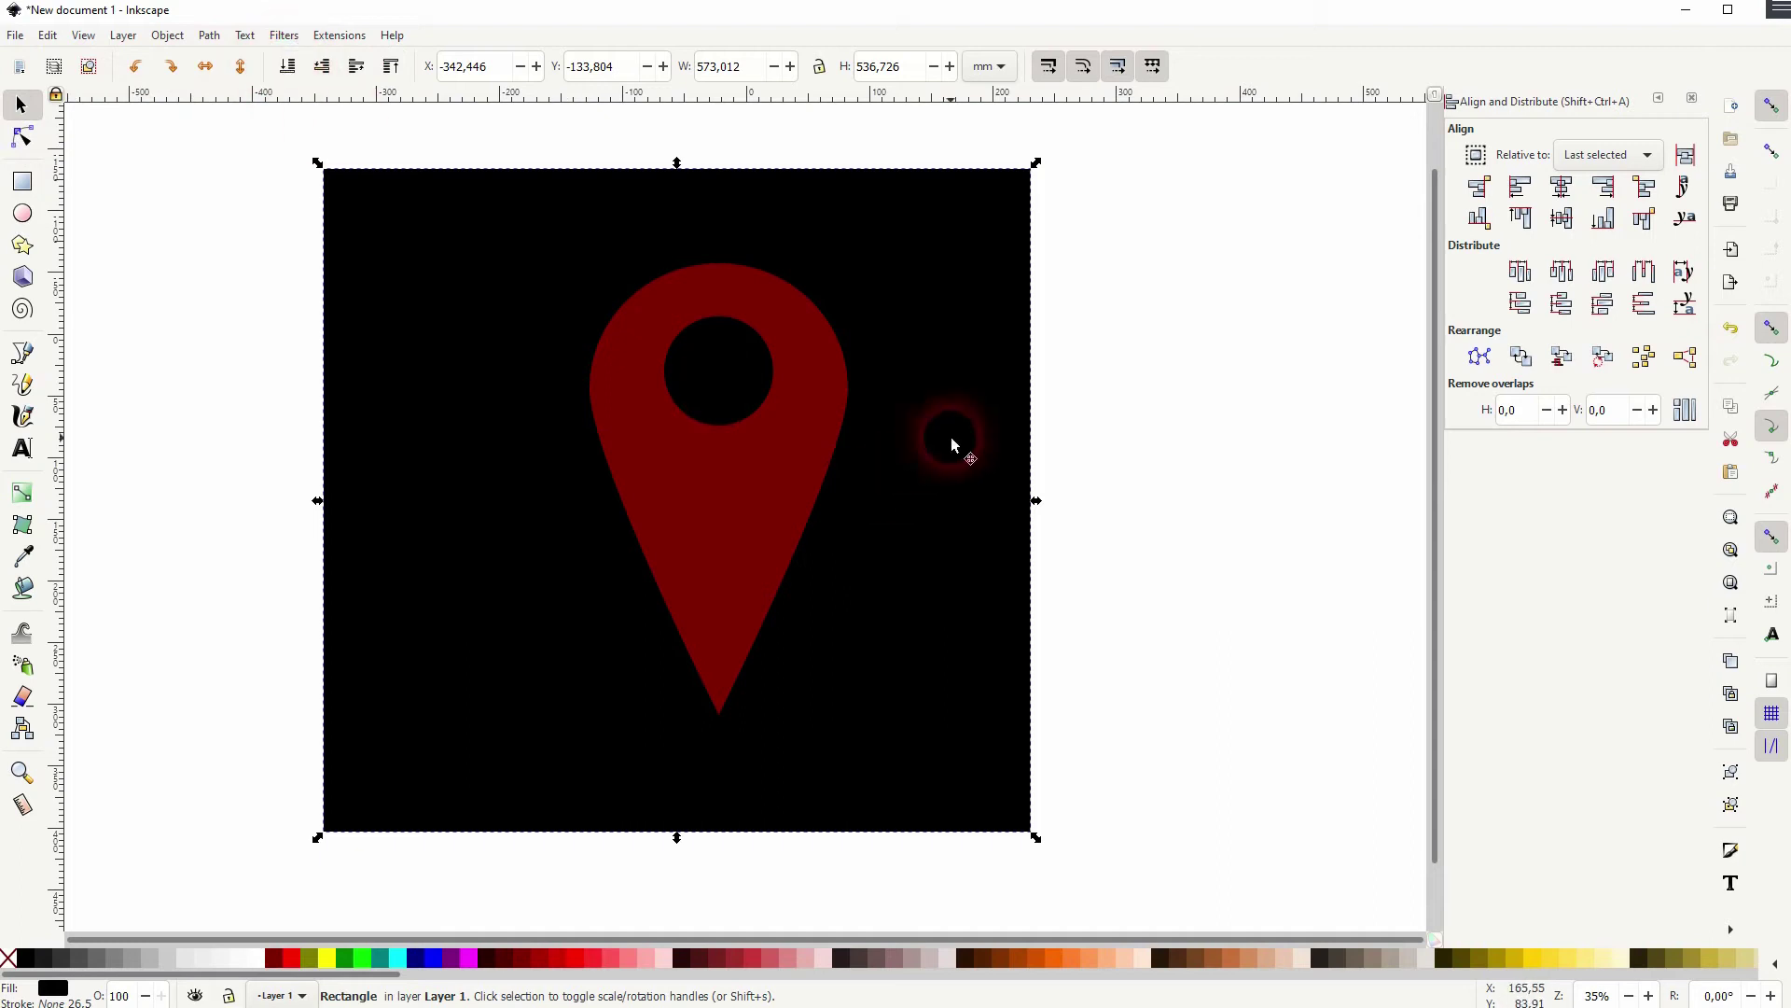
click(1108, 466)
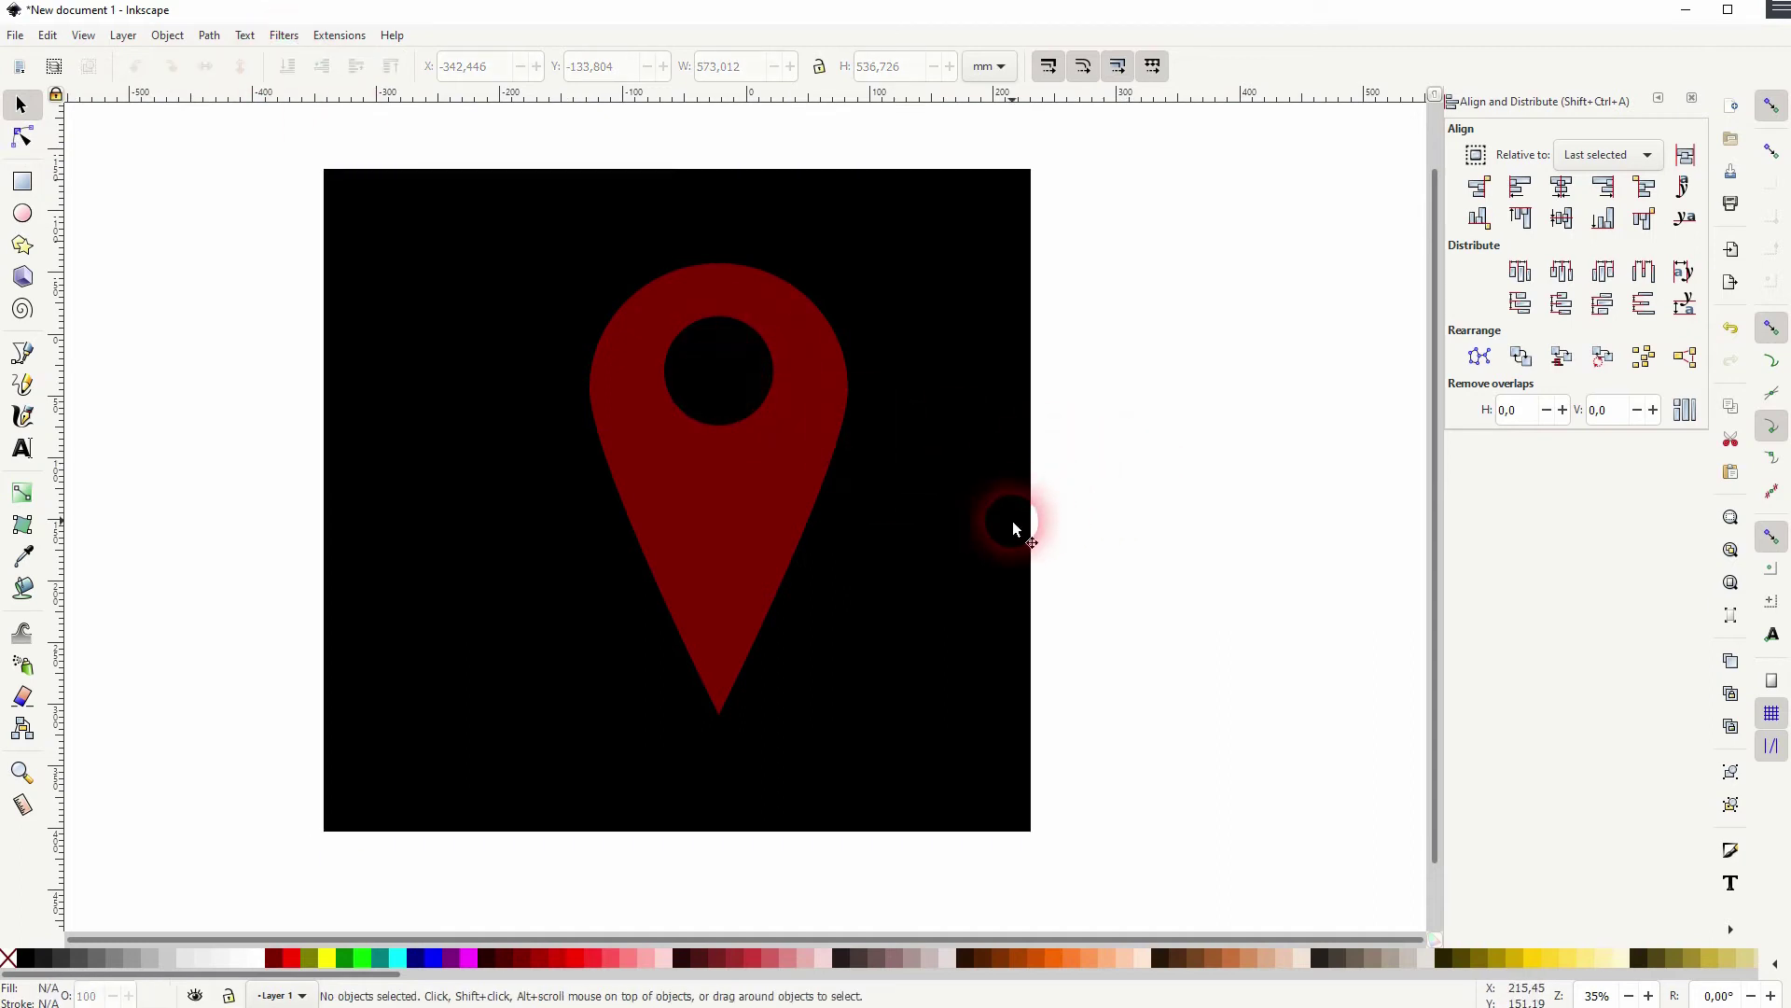
click(1011, 520)
key(Delete)
drag(786, 518, 845, 512)
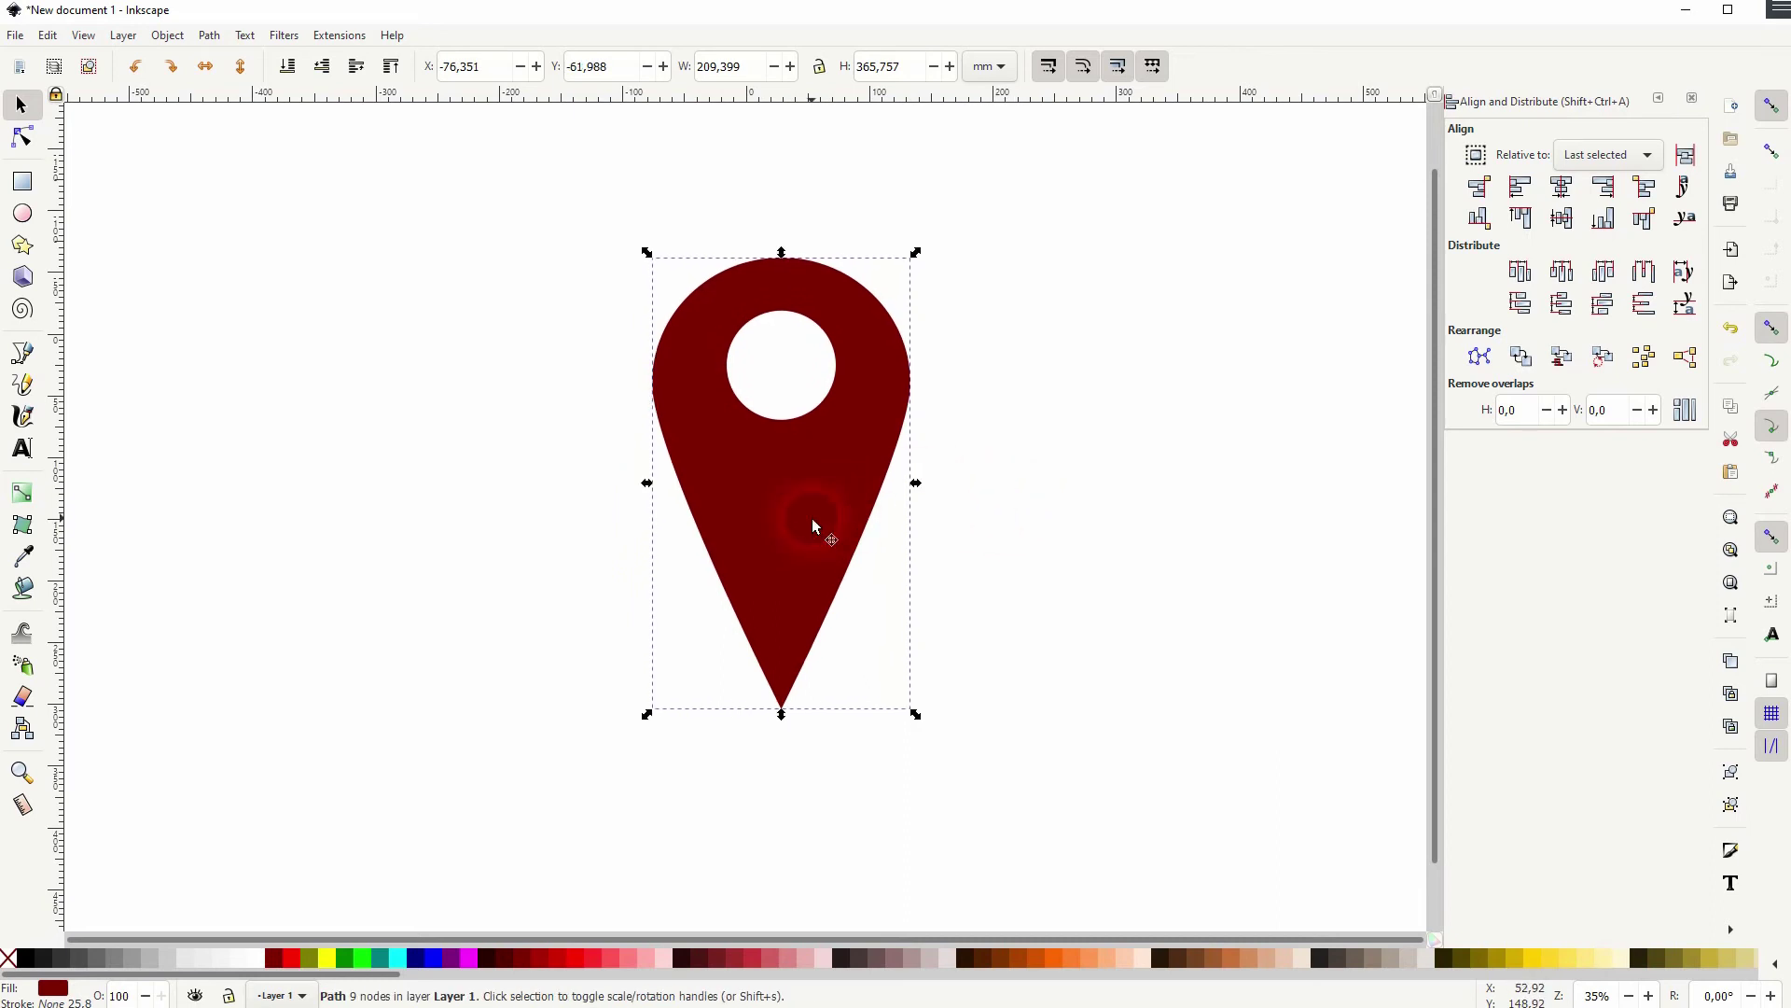
- Duplicate the pin and fill the copy black
right_click(808, 448)
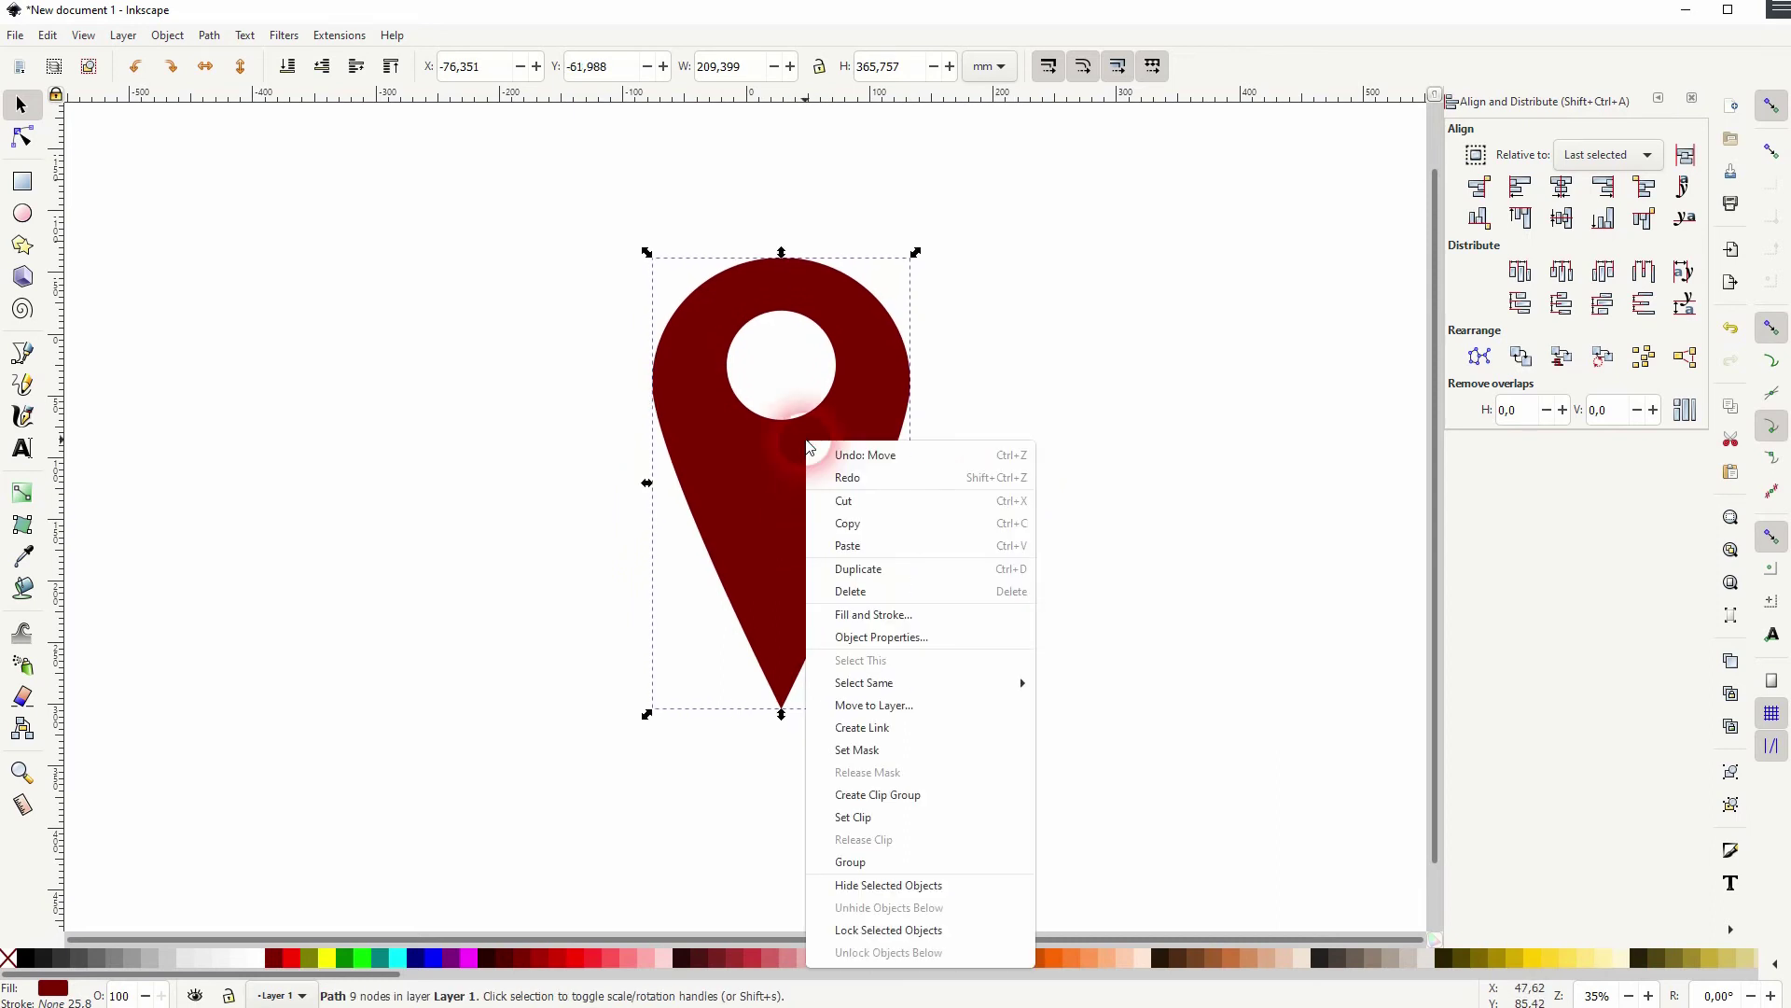
click(931, 569)
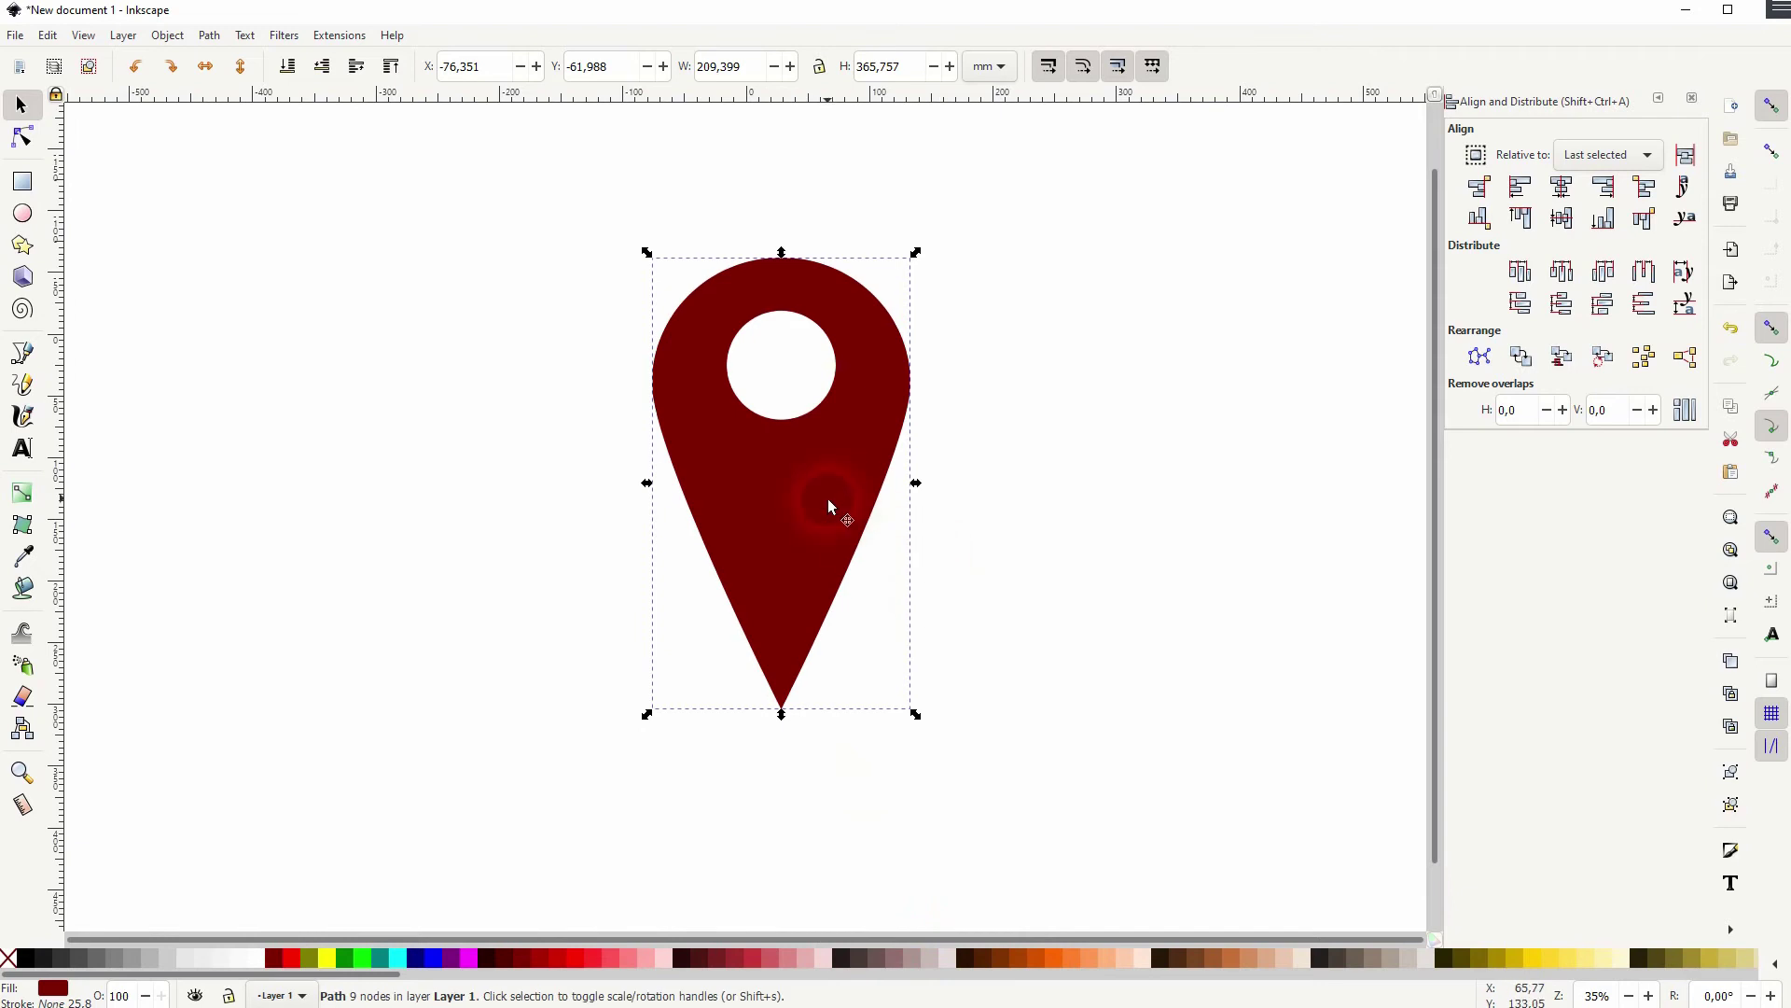
drag(826, 499, 852, 512)
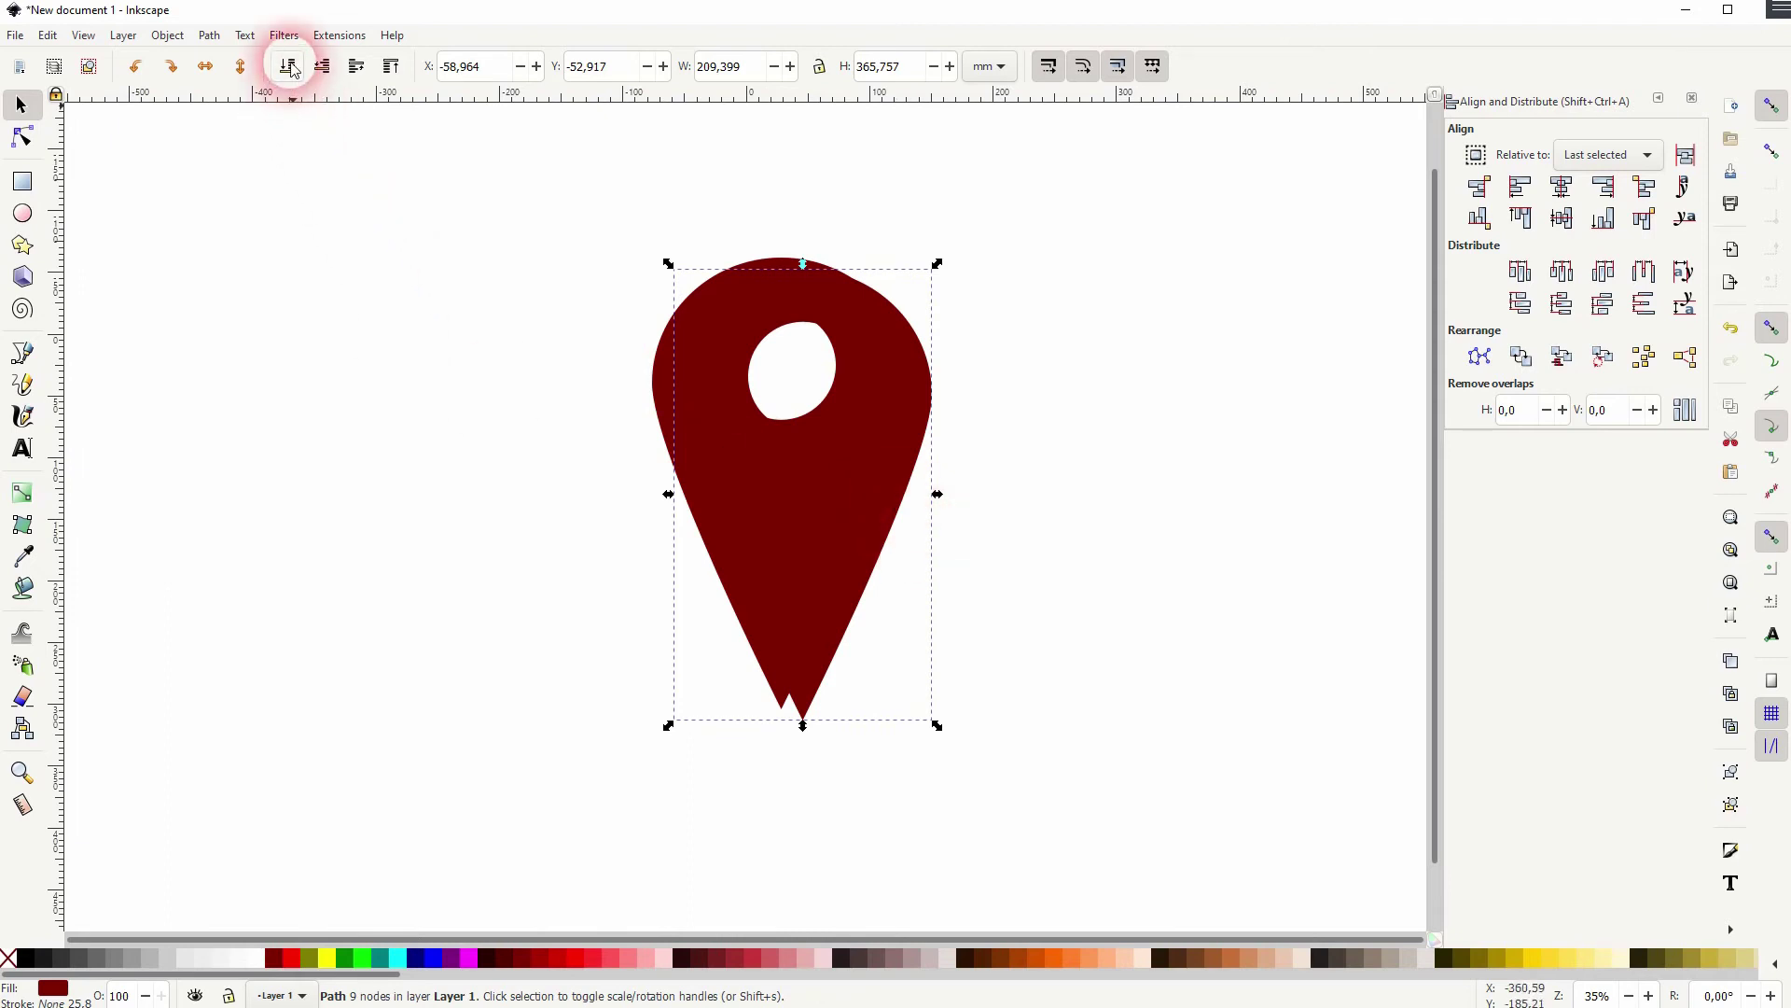
click(26, 958)
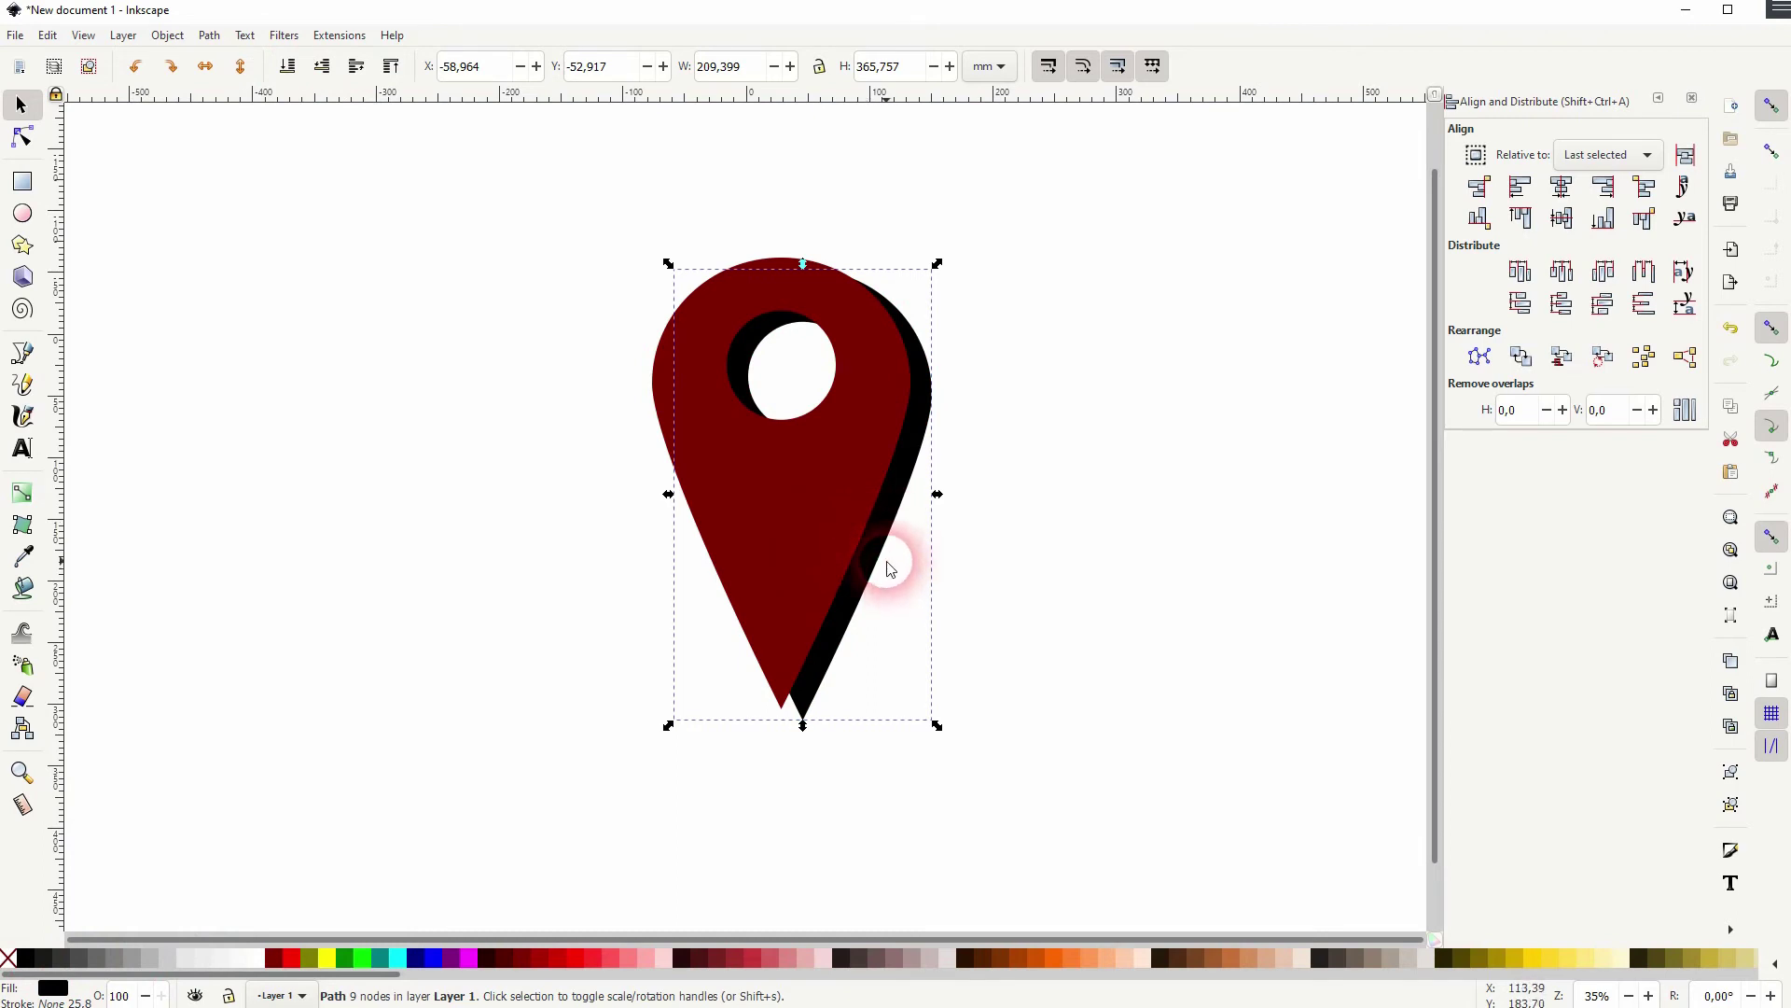
- Turn off snapping and offset the black copy down-right behind the red pin
drag(877, 563, 858, 552)
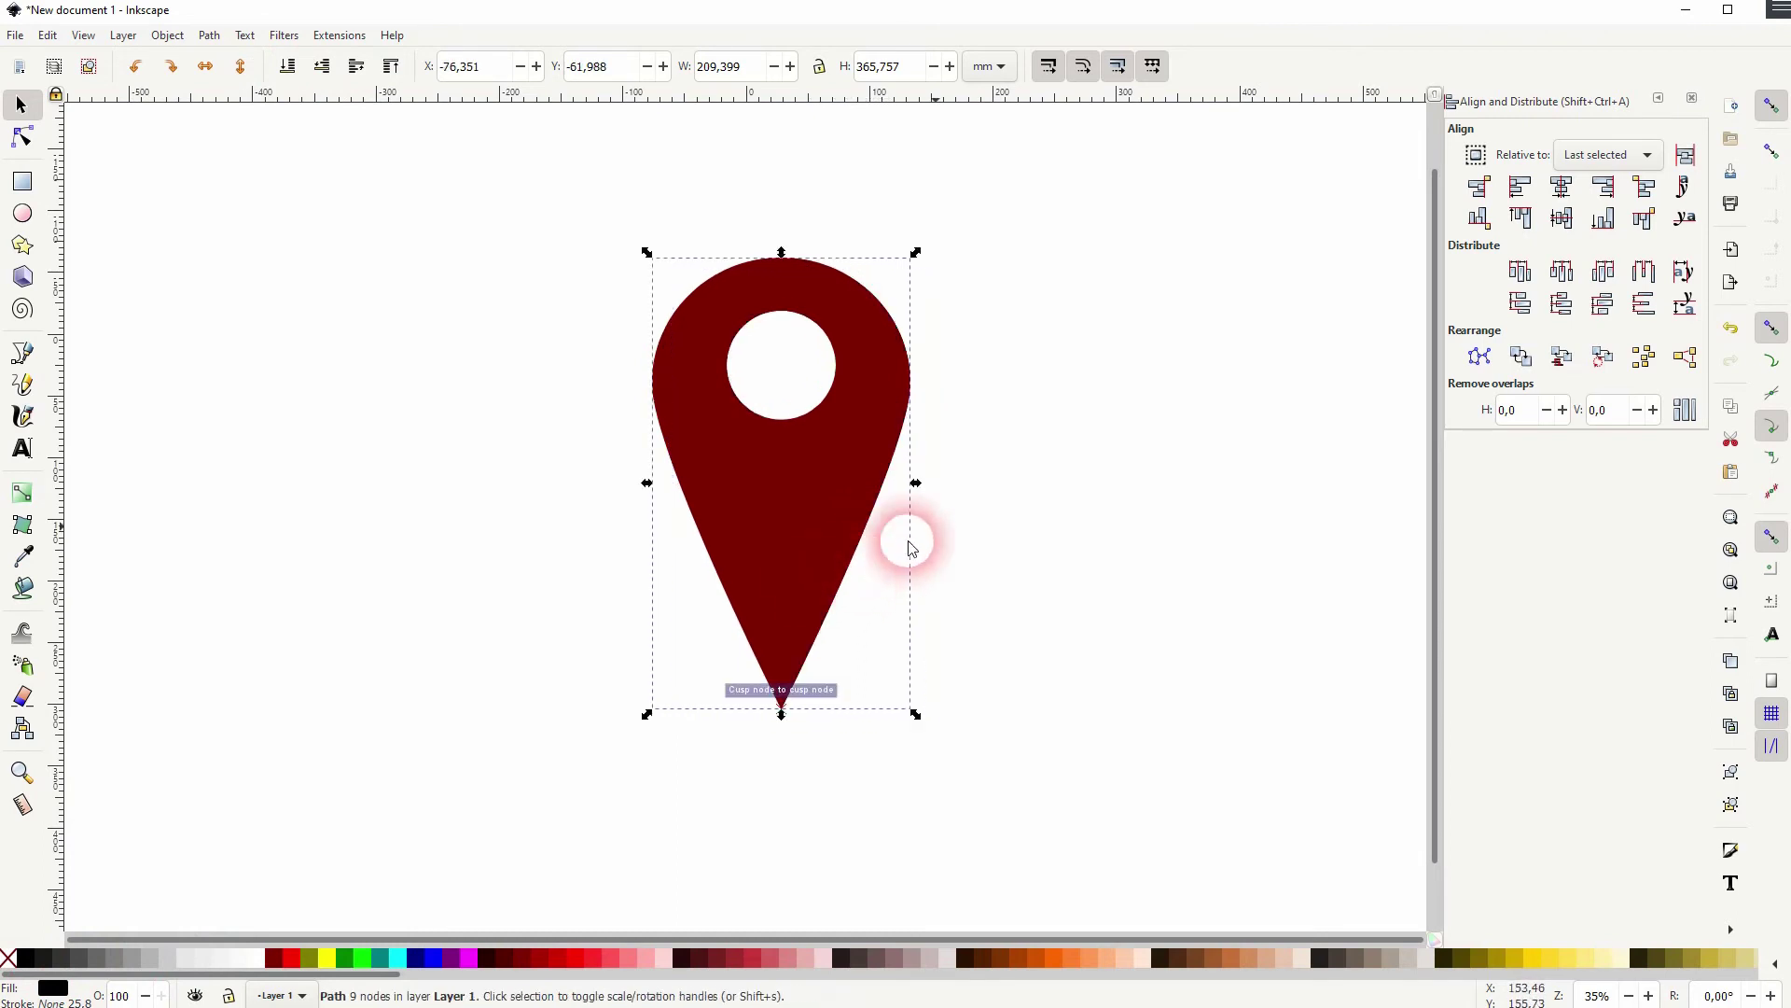
click(1772, 106)
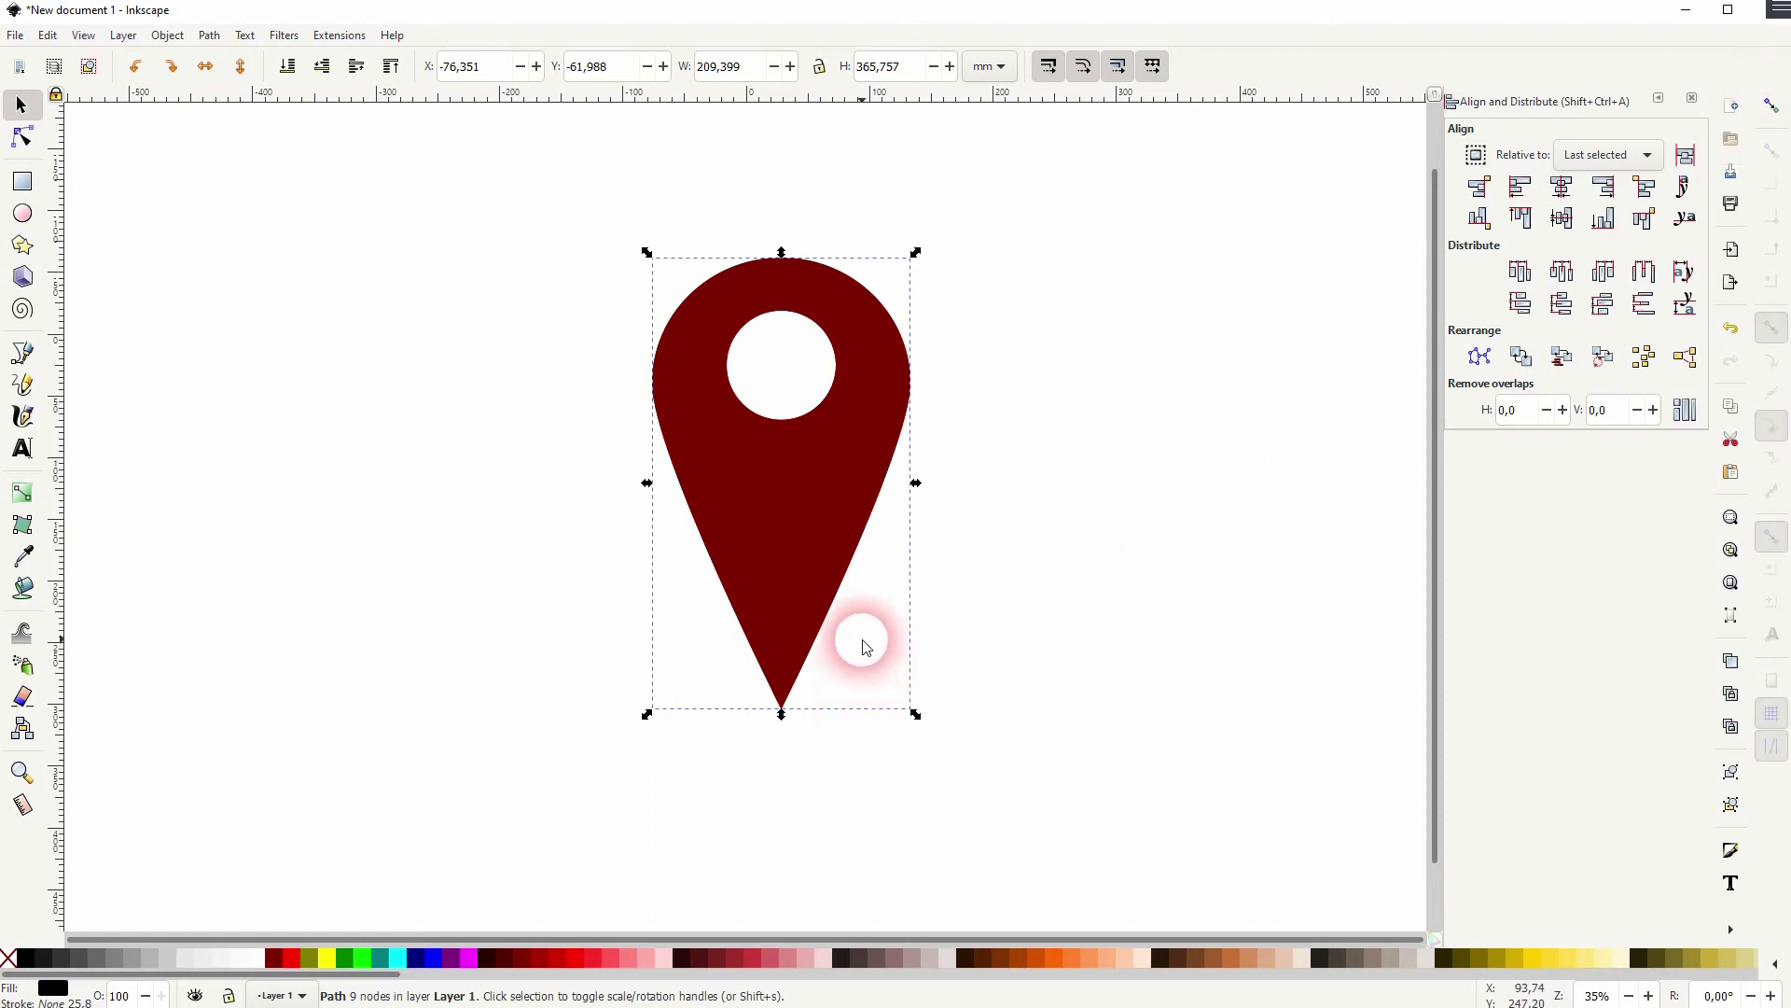
drag(863, 643, 843, 602)
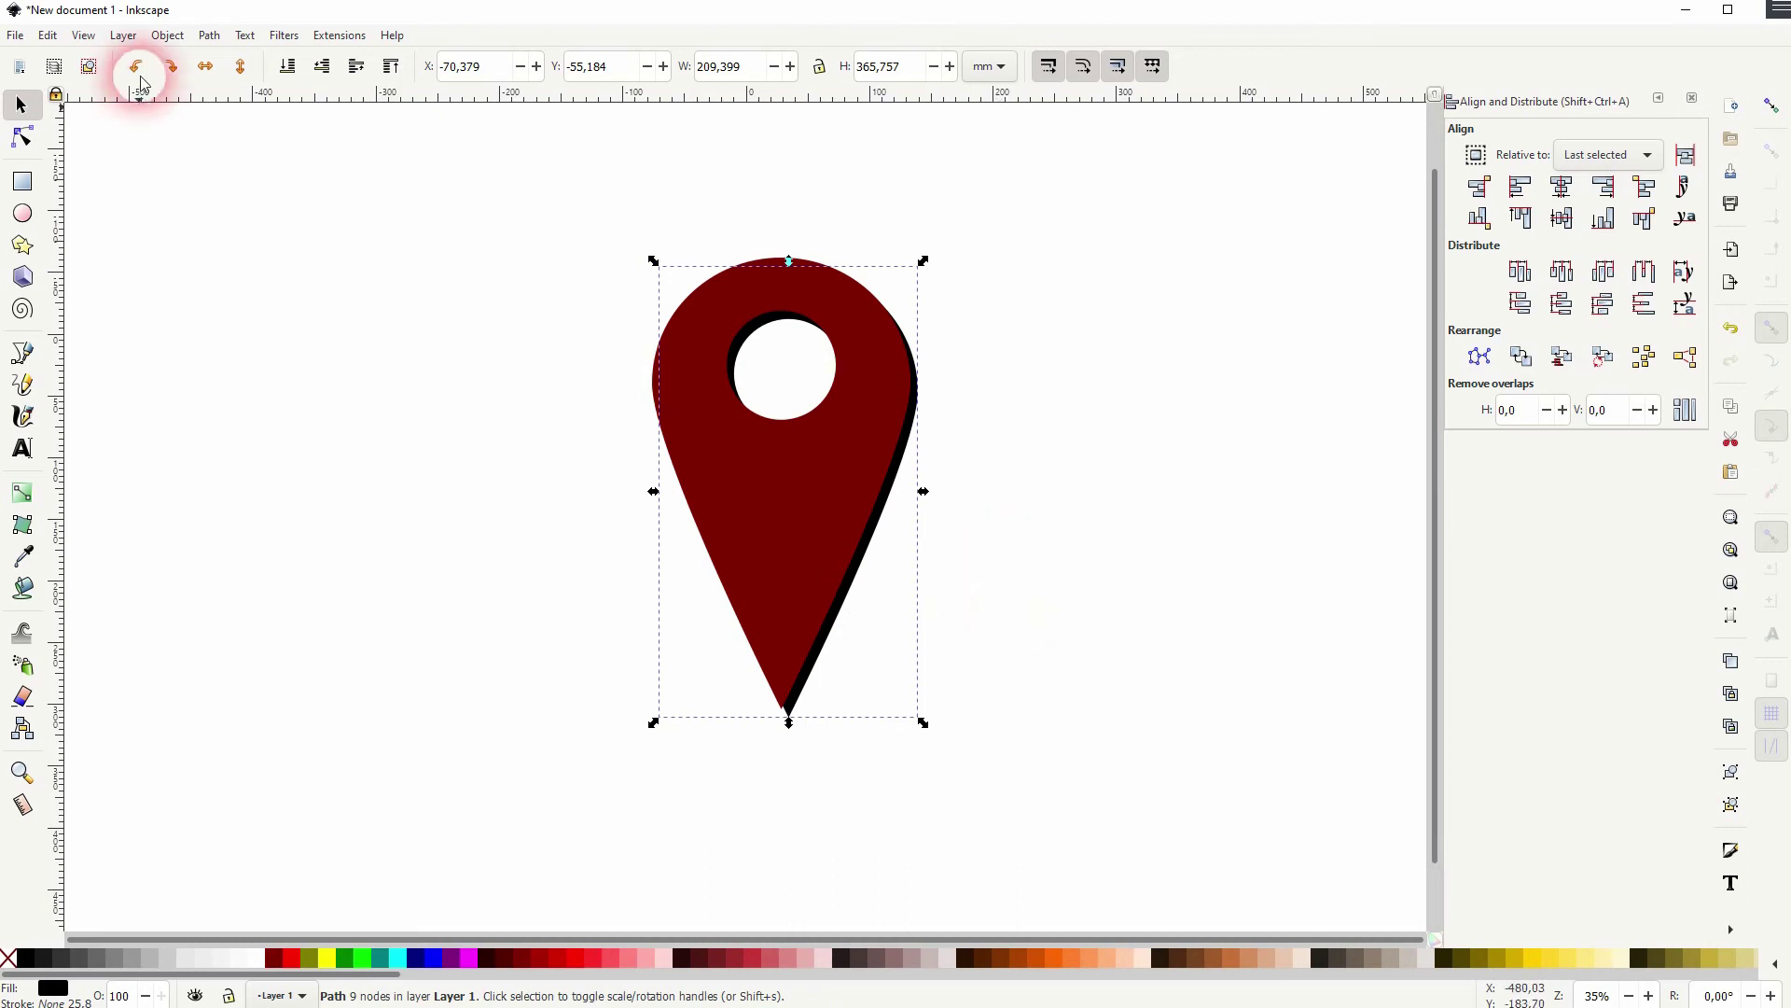
- Fill the shadow copy maroon #800000 and lower its opacity to about 18%
click(168, 35)
click(187, 74)
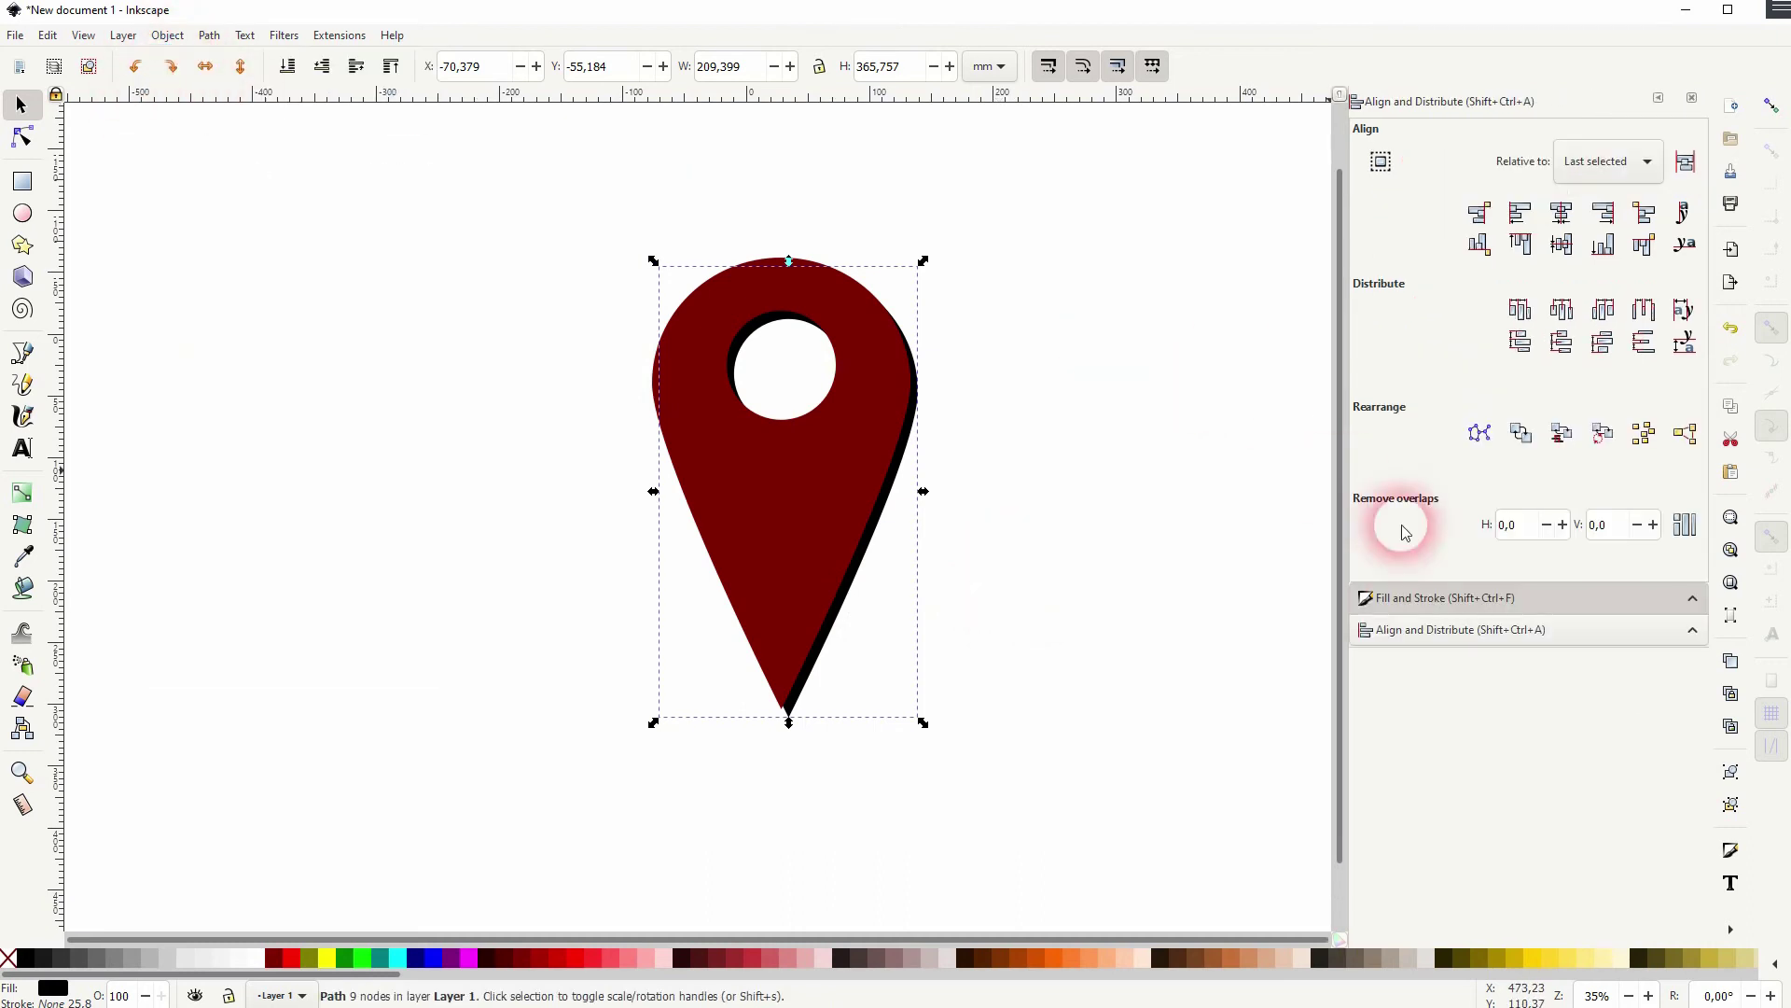
click(1692, 97)
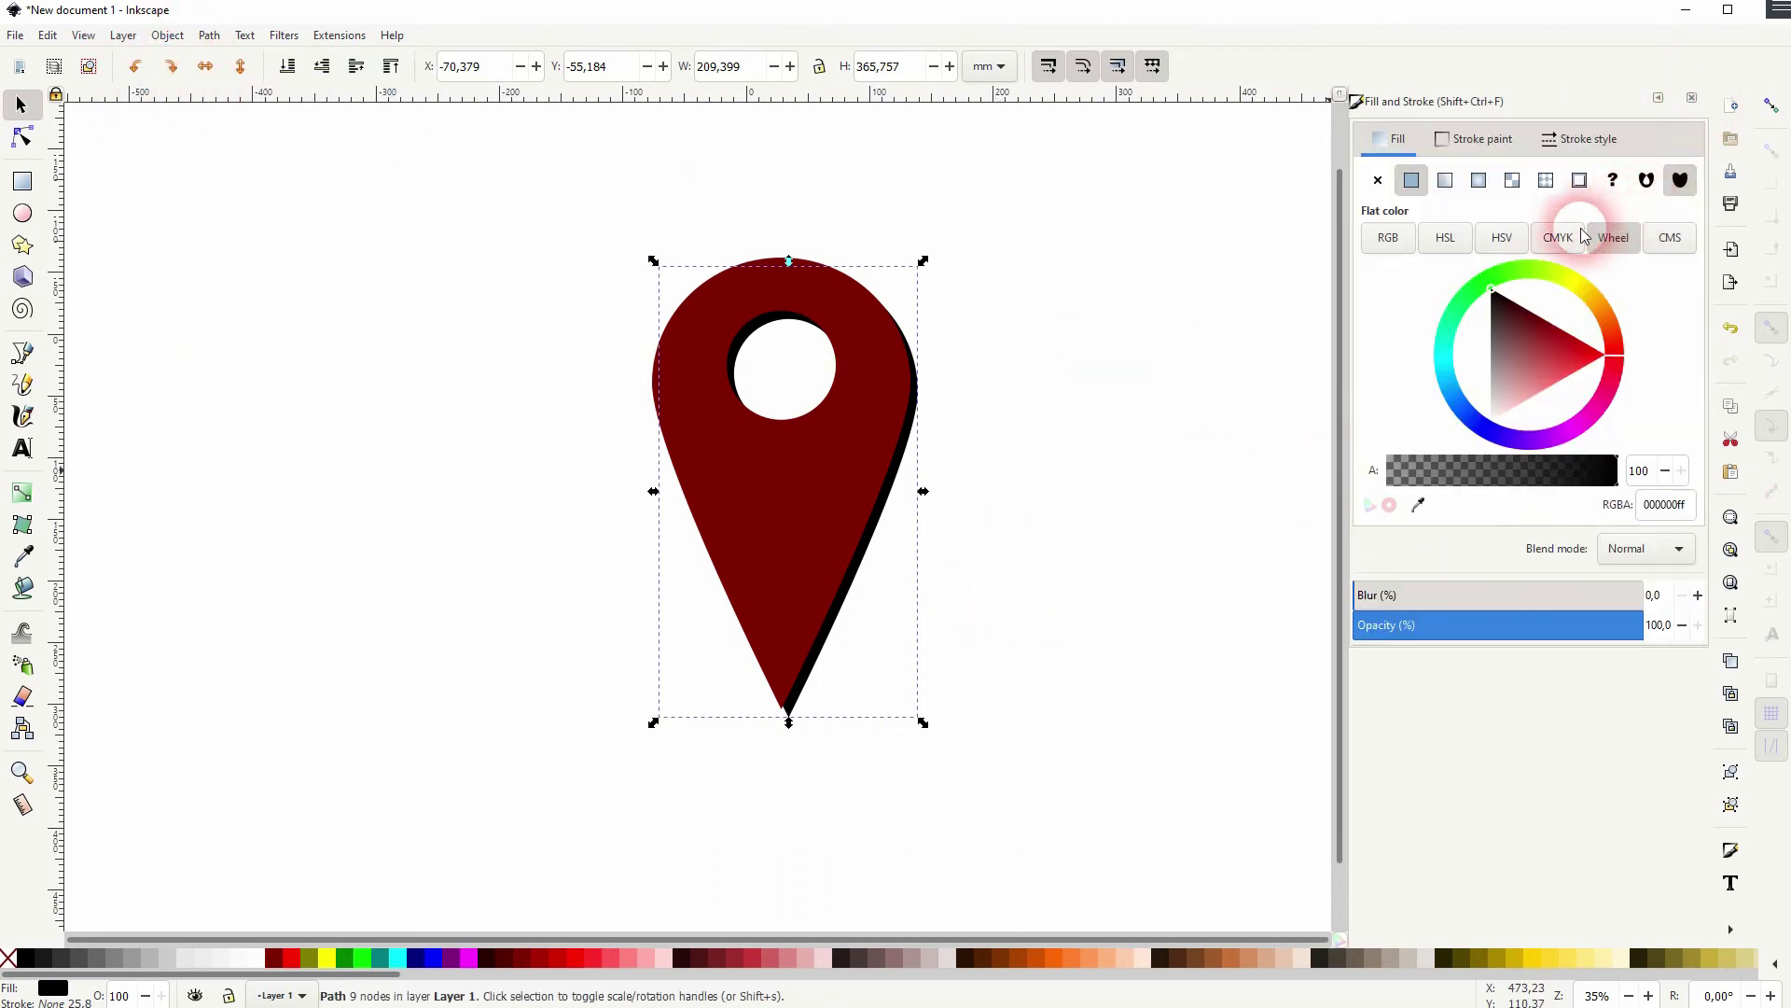
drag(1599, 624, 1683, 628)
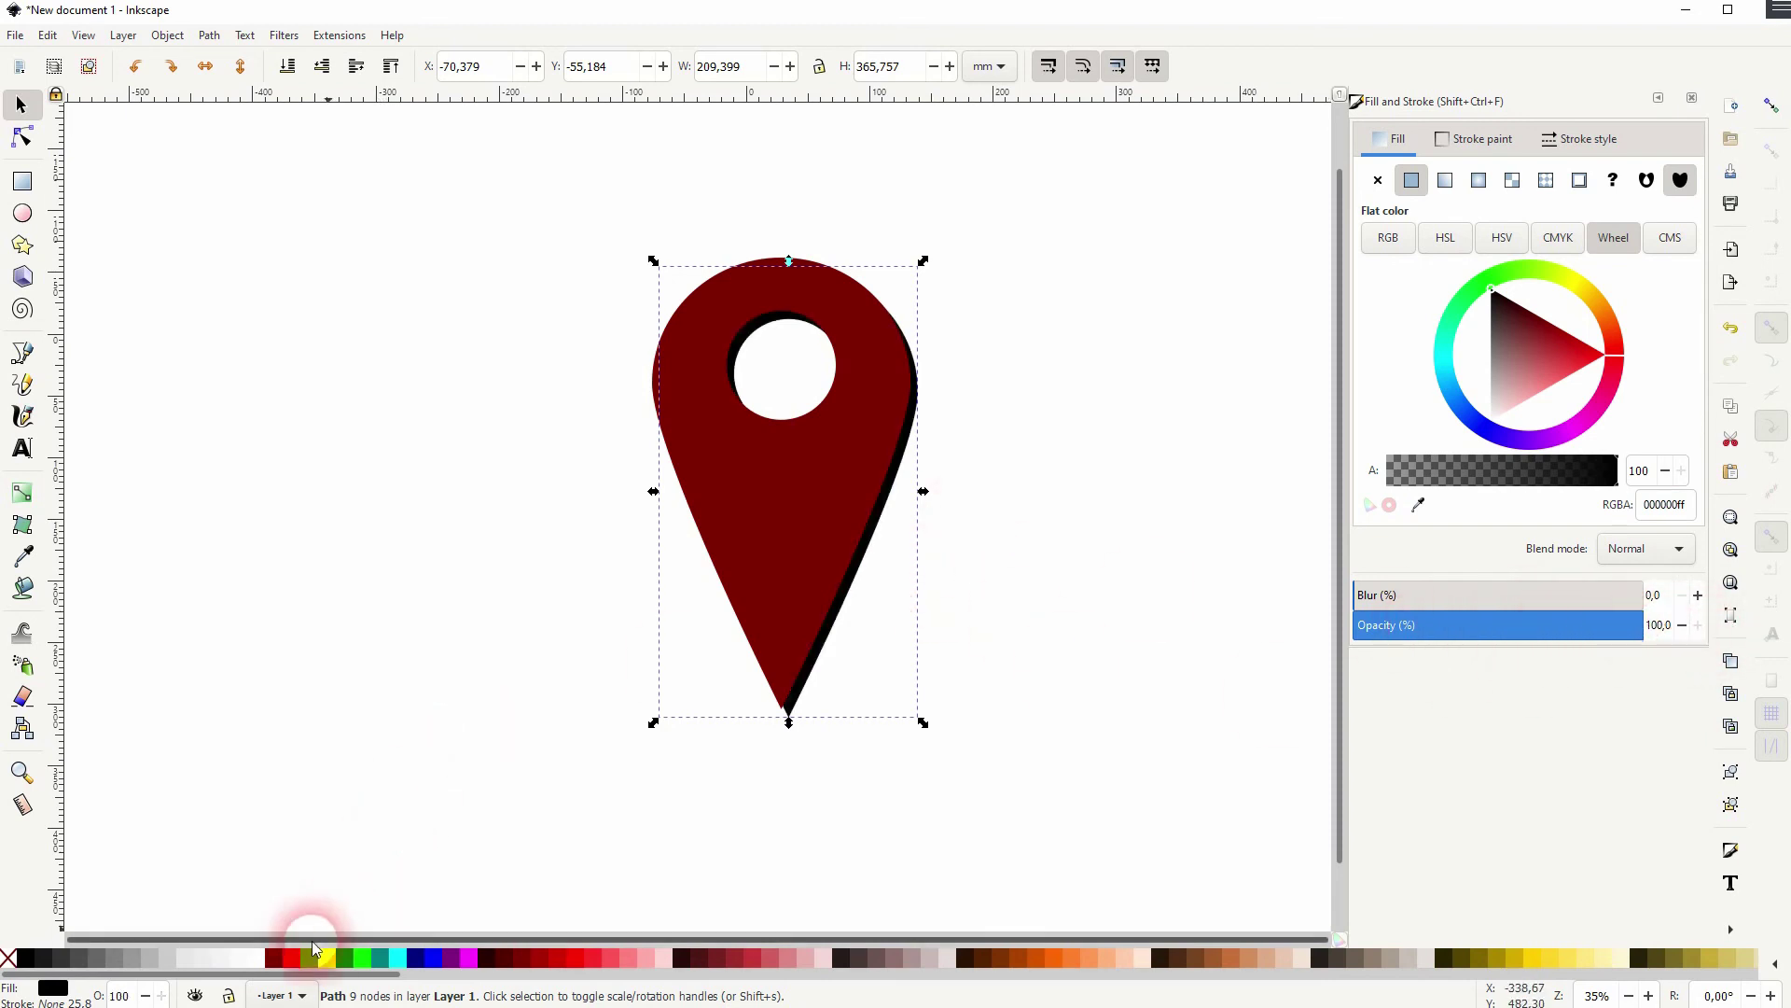
click(272, 958)
click(1435, 627)
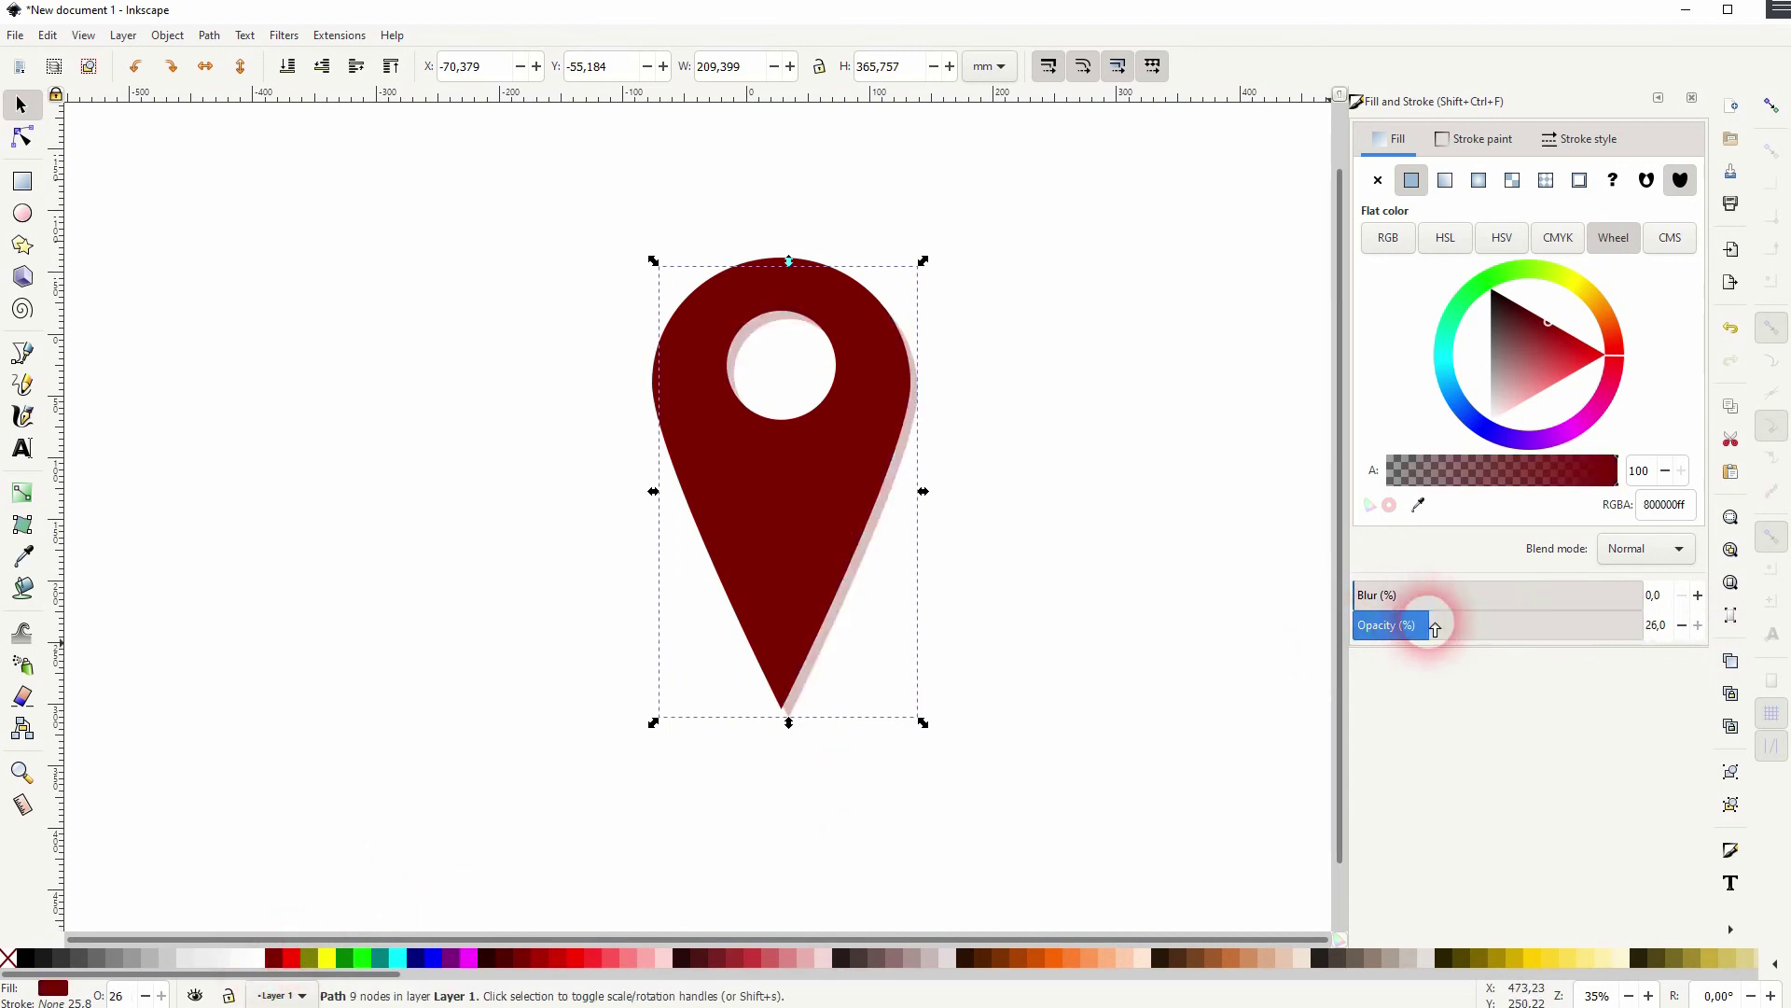
drag(1437, 628, 1411, 633)
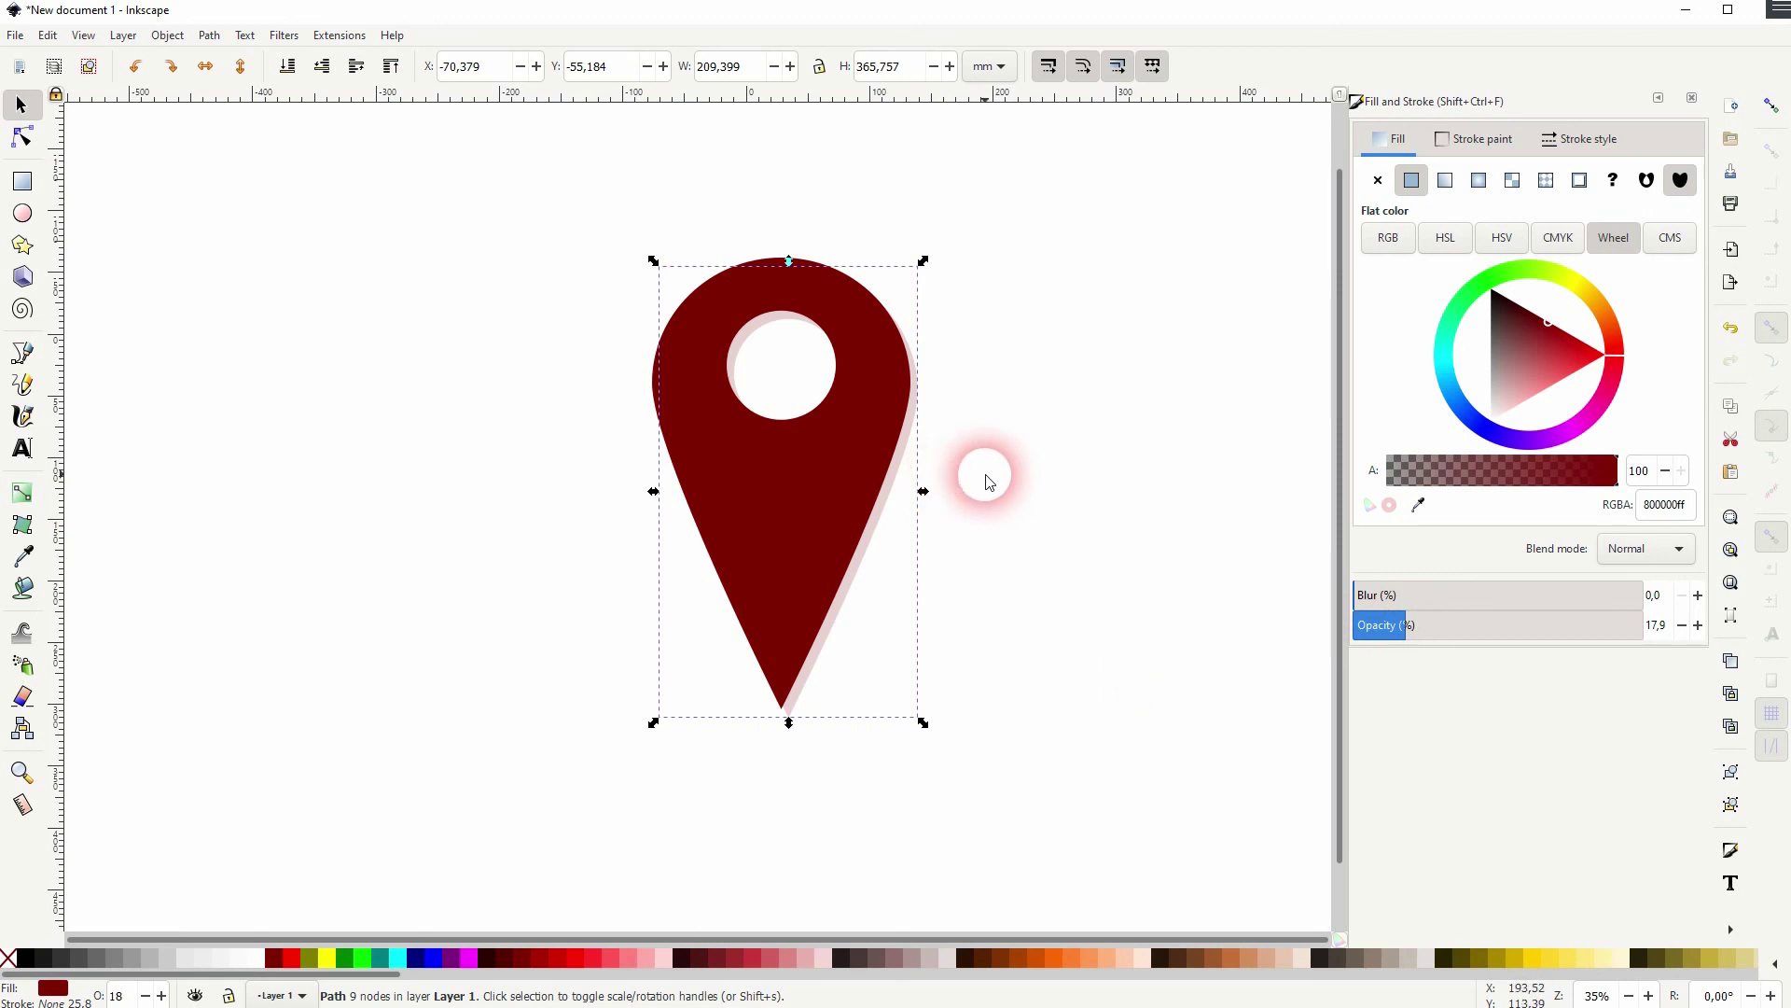
click(1692, 98)
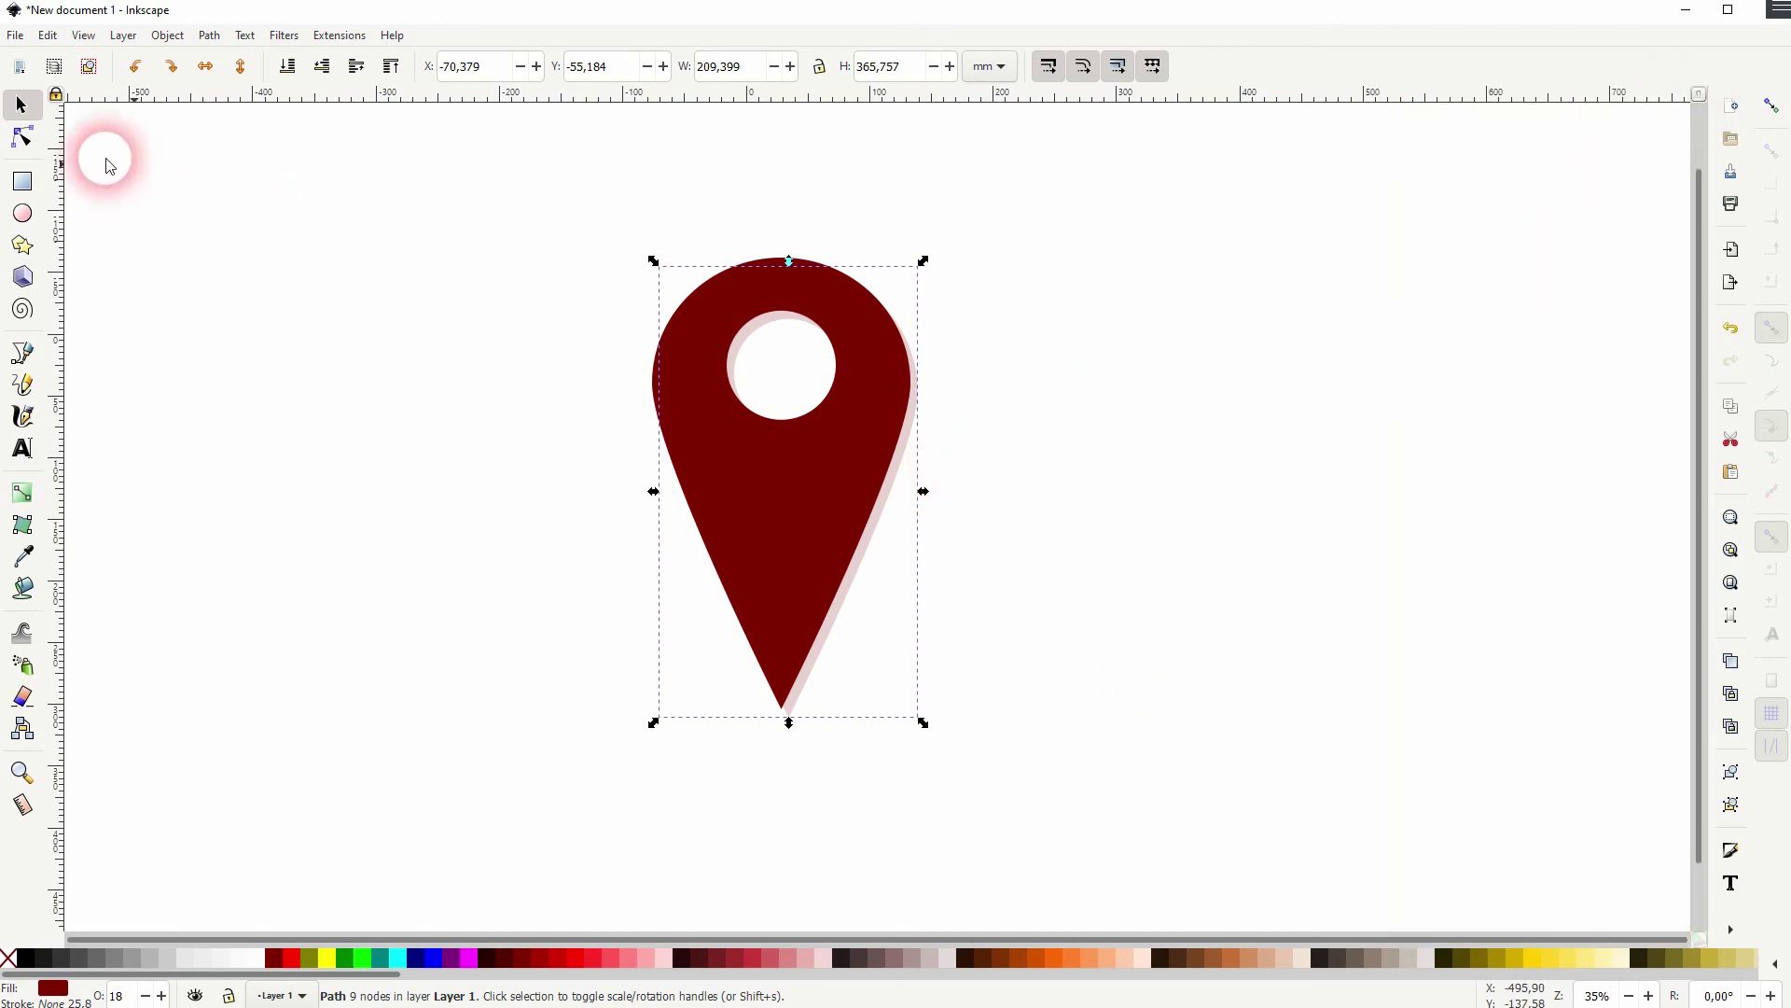
drag(547, 180, 1071, 776)
click(26, 959)
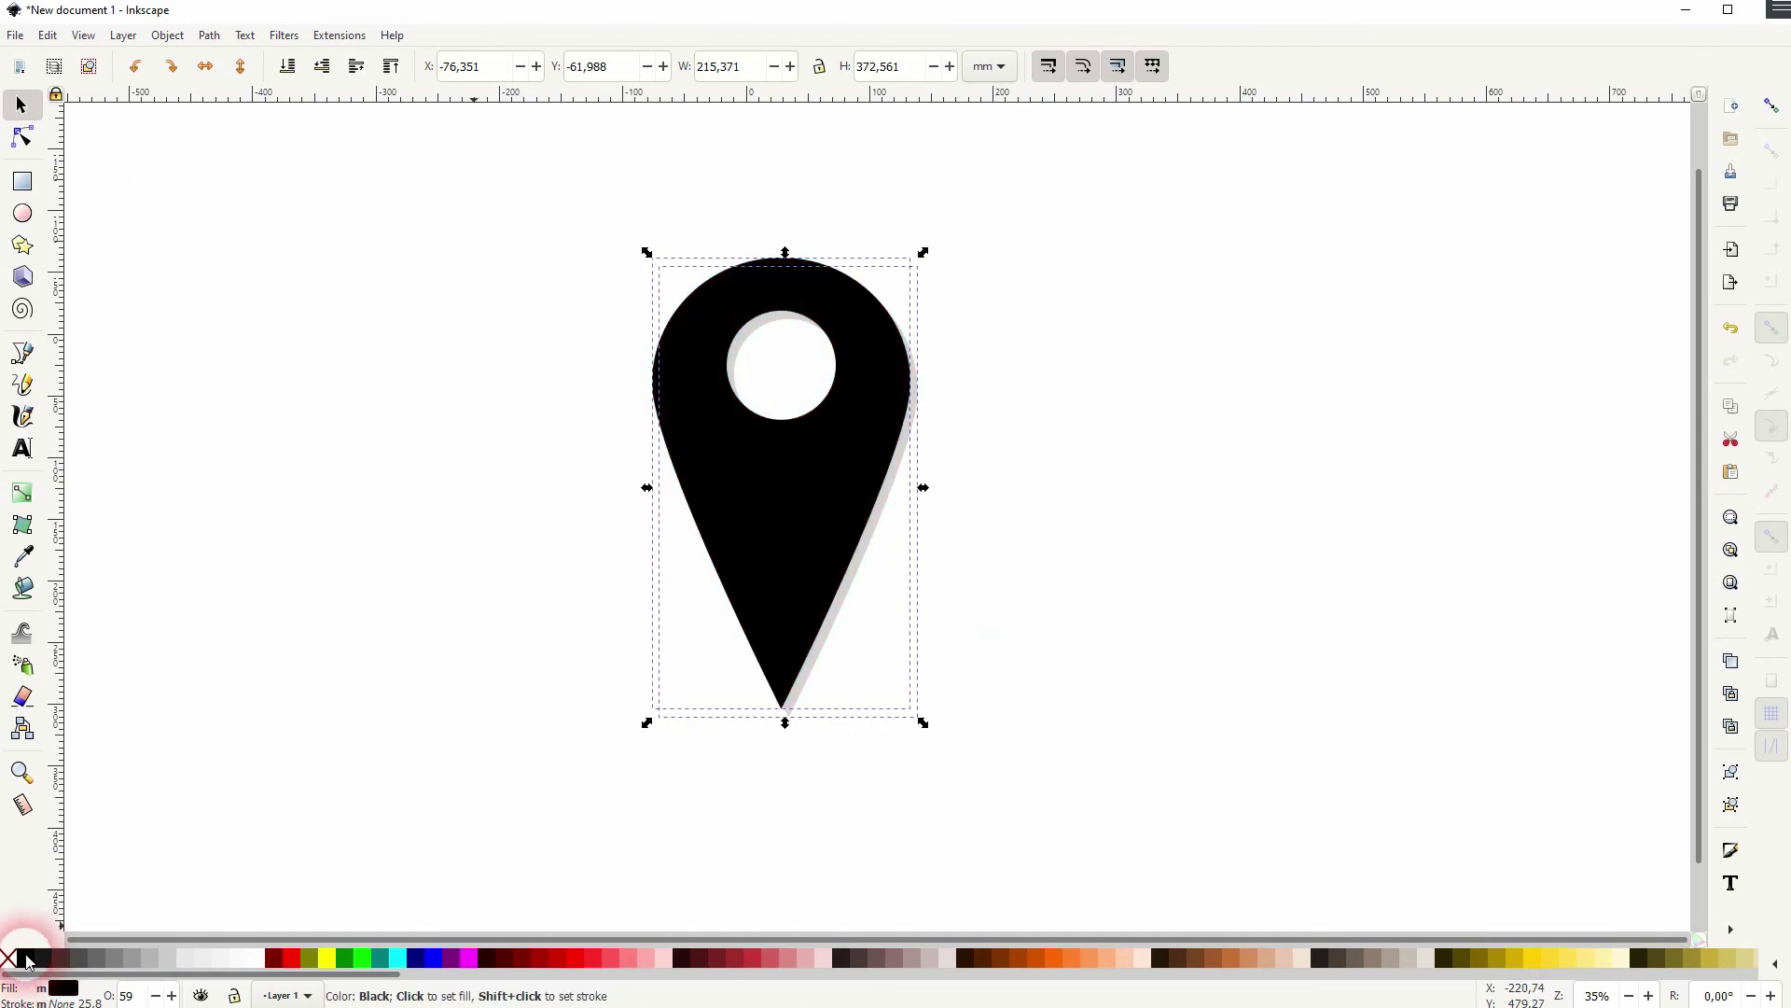
click(362, 959)
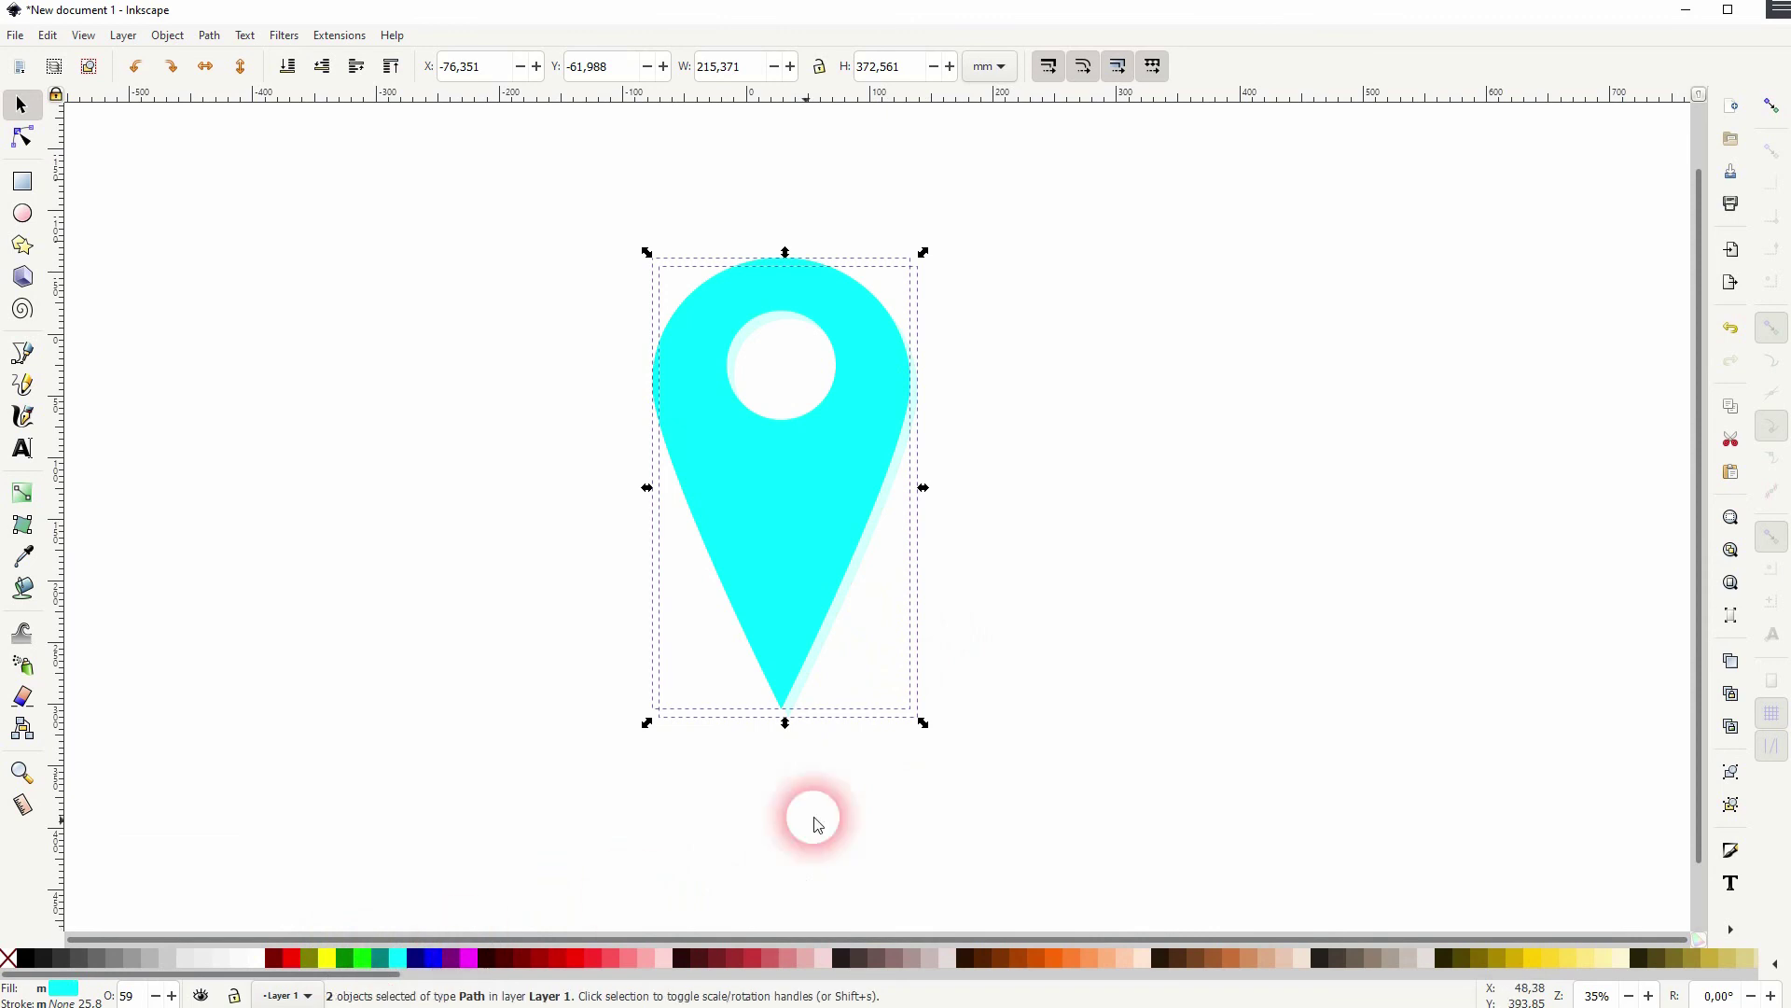
click(434, 959)
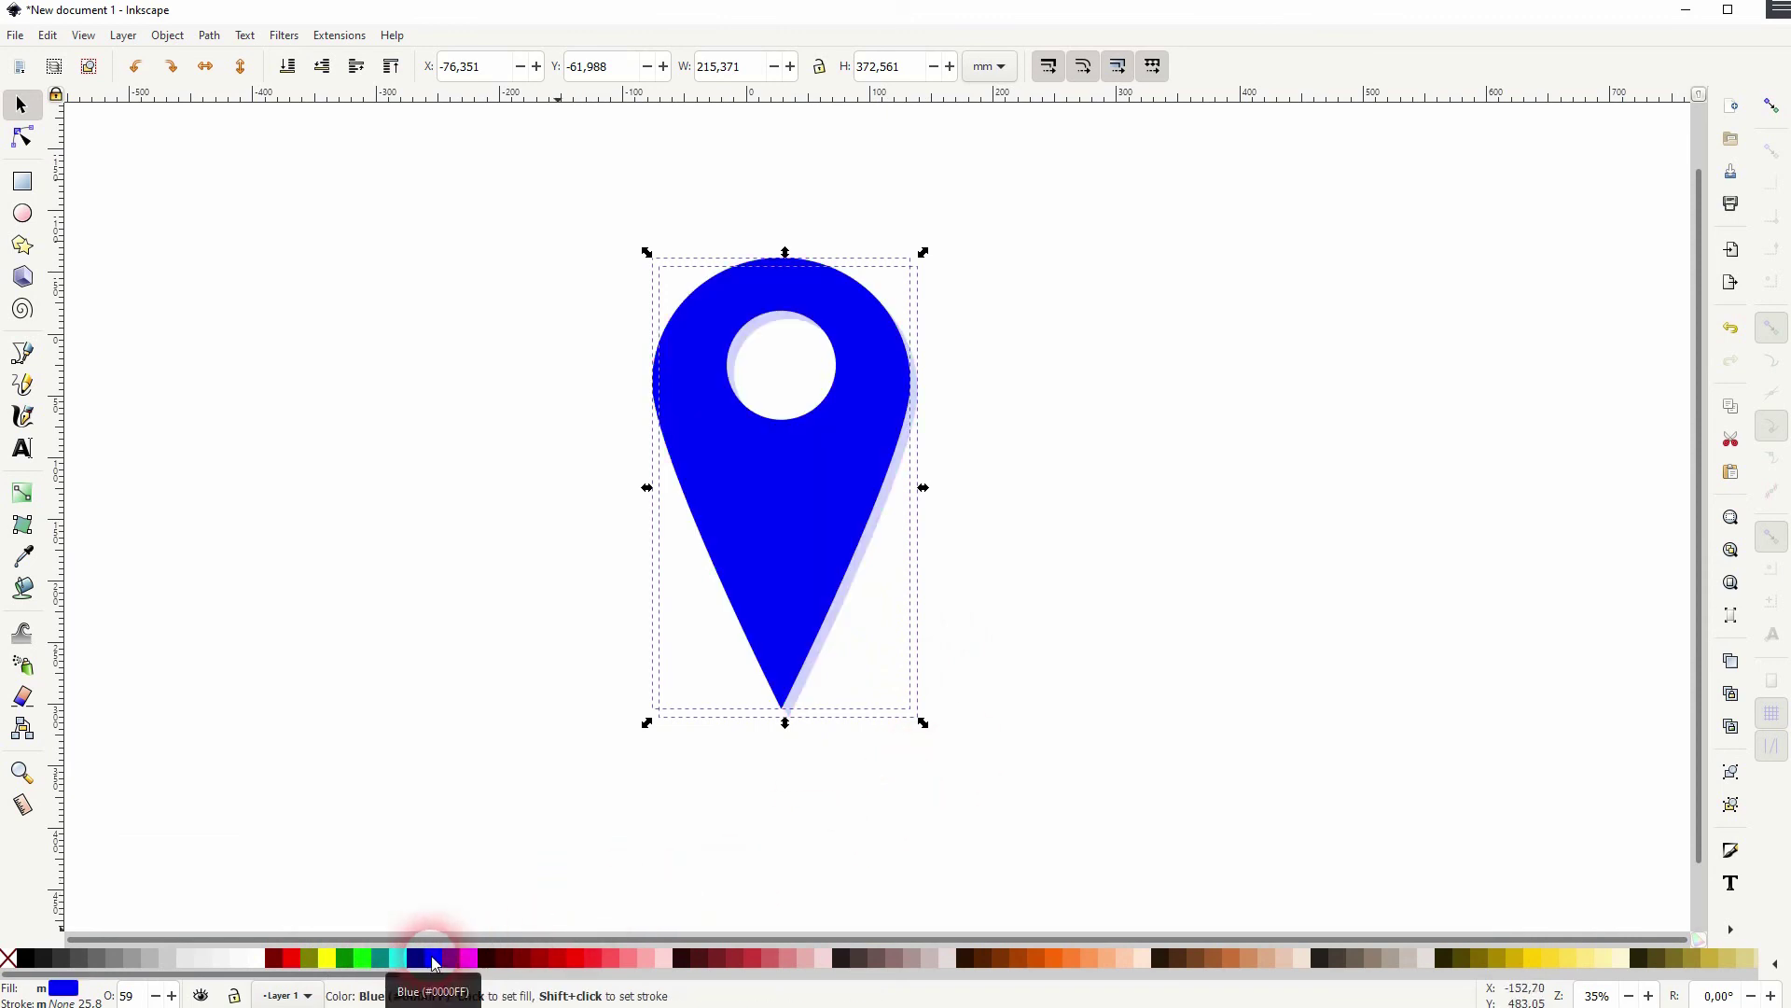
click(274, 958)
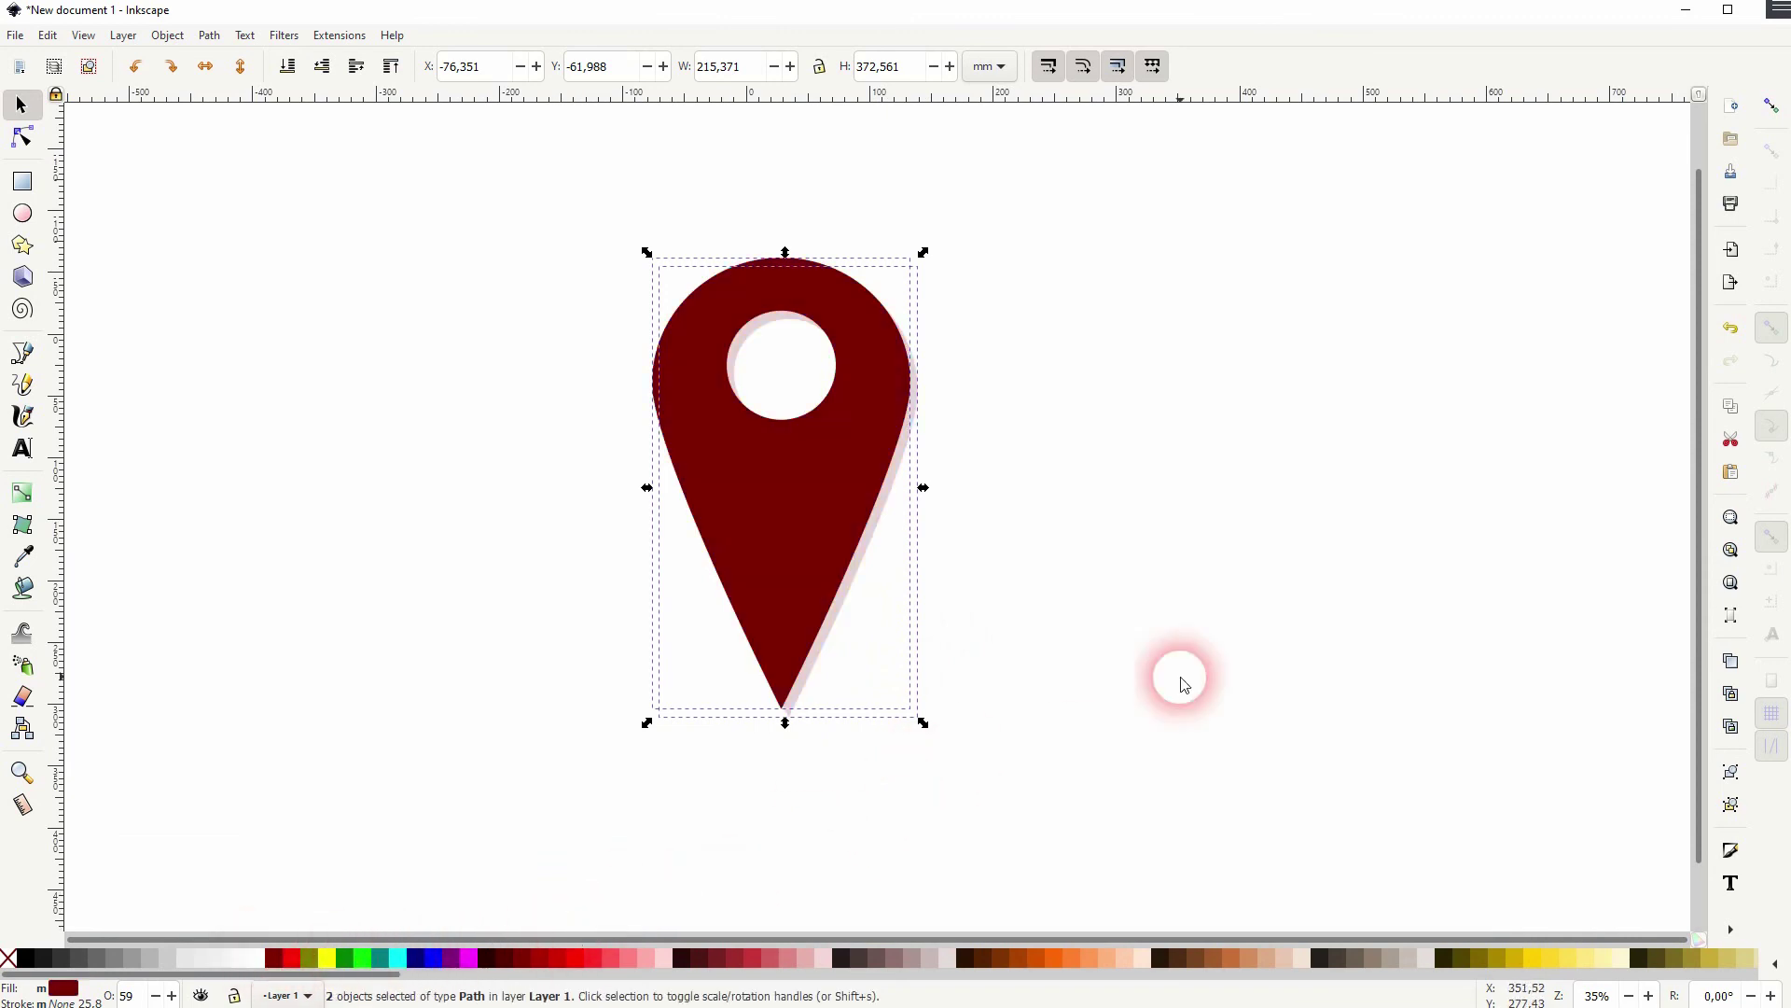
click(1185, 646)
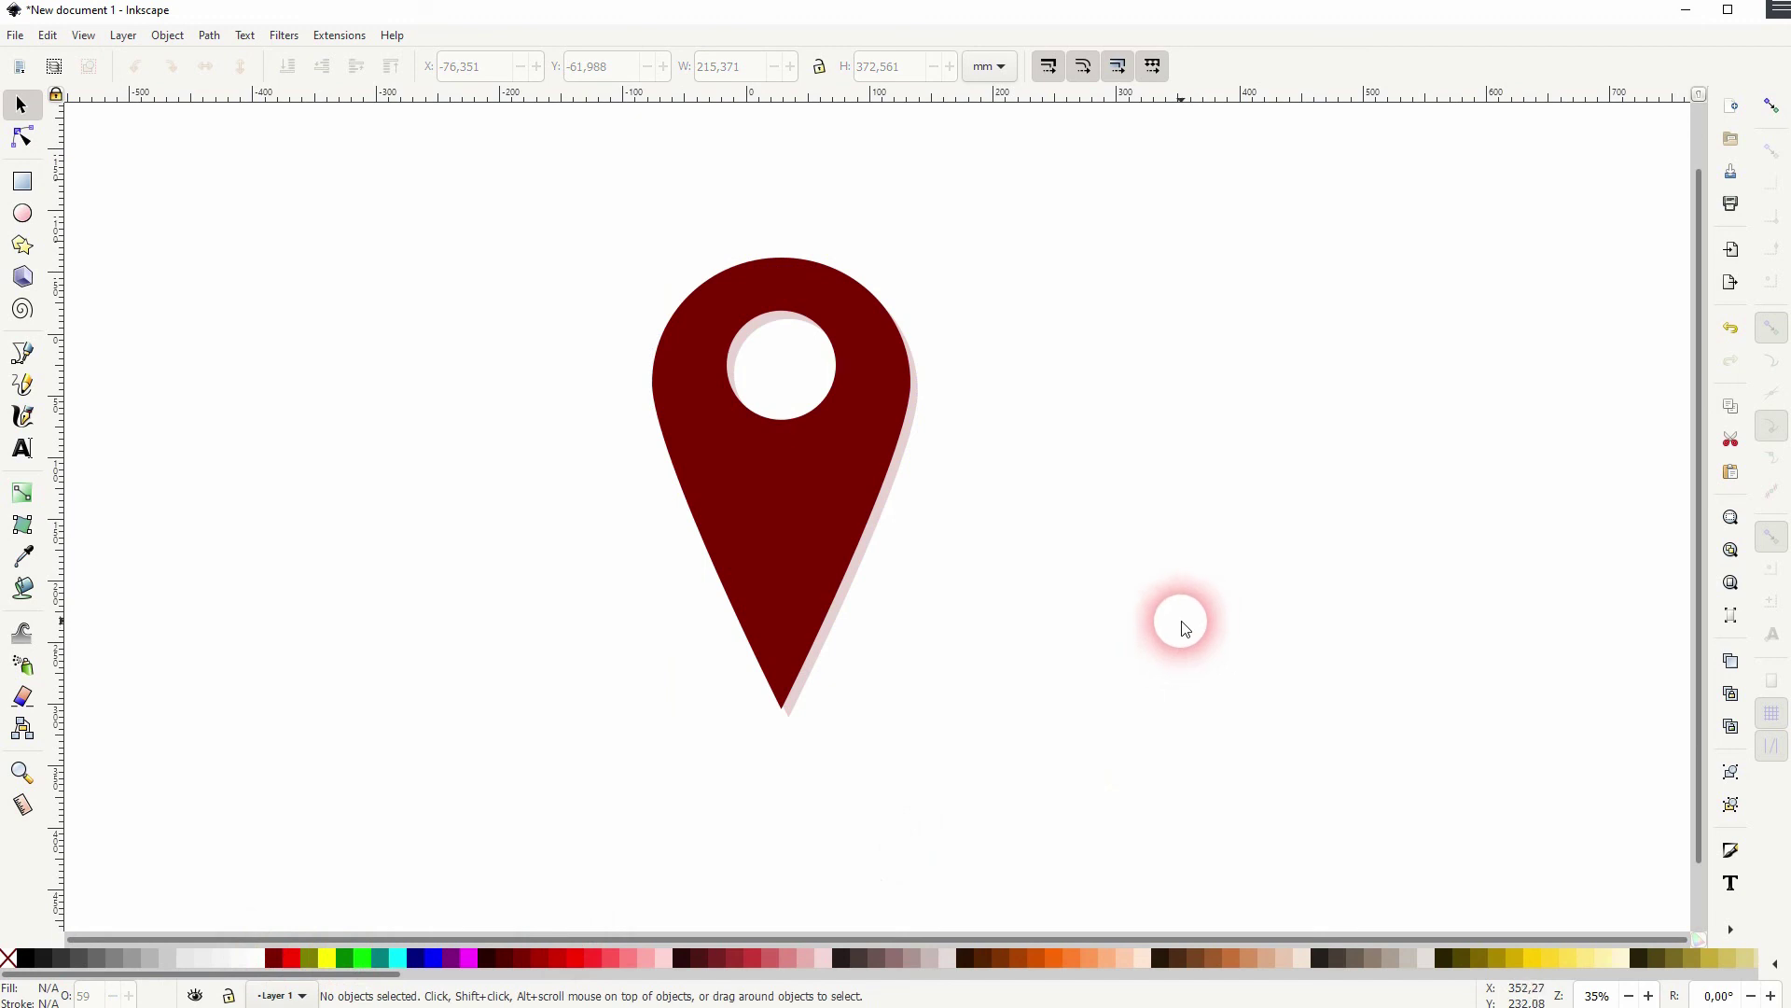